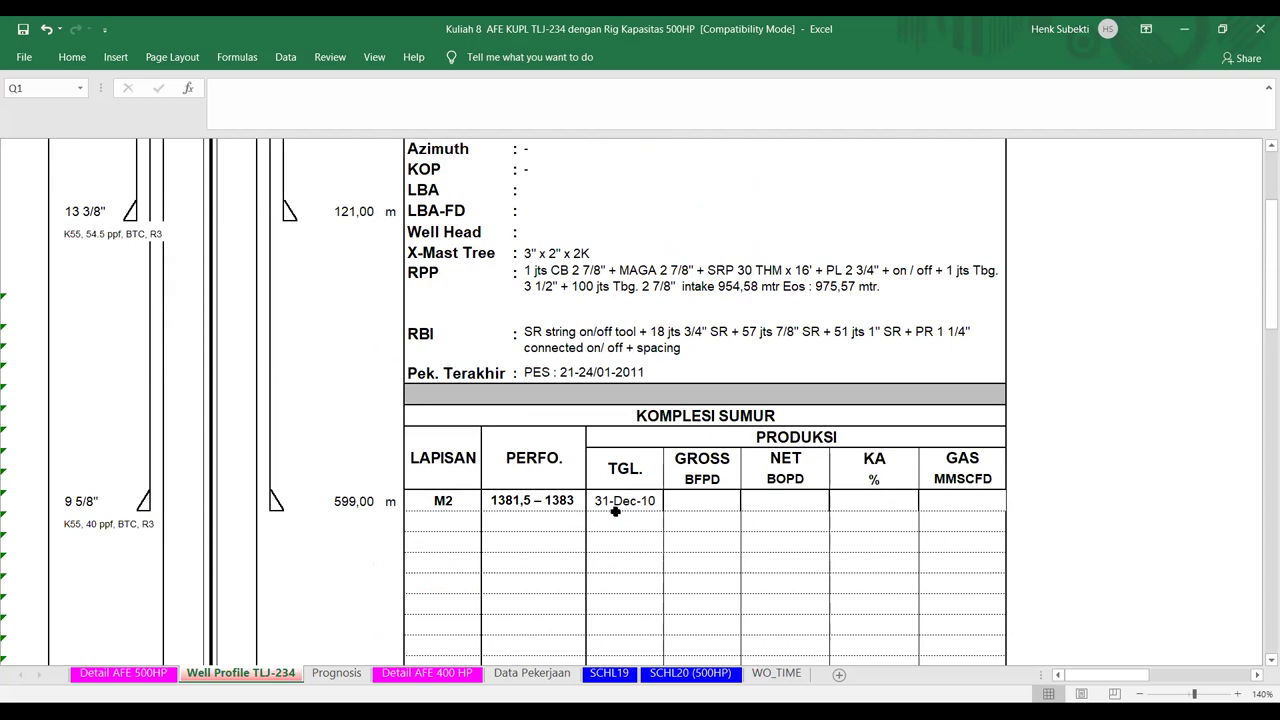
- Examine the TLJ-234 well profile, from the completion and production table down to the perforation interval, cement top and 7" casing depth
scroll(651, 520, down, 4)
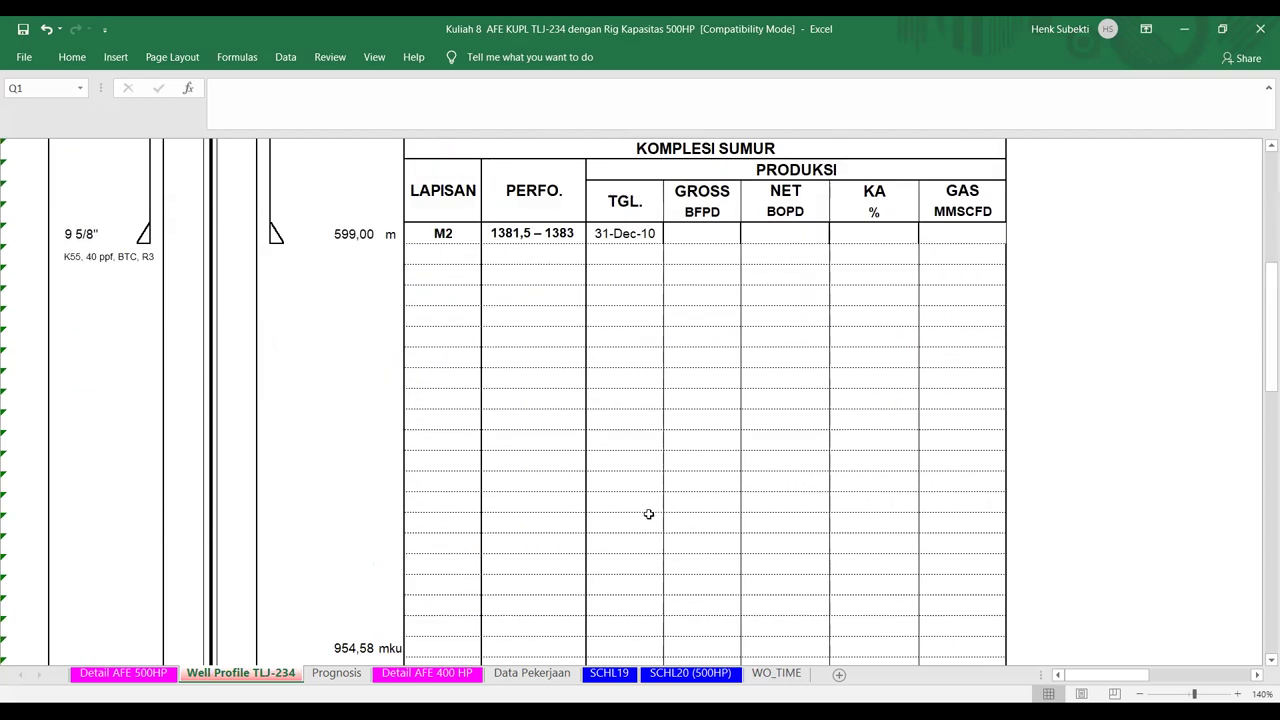
scroll(650, 515, down, 2)
scroll(648, 514, up, 9)
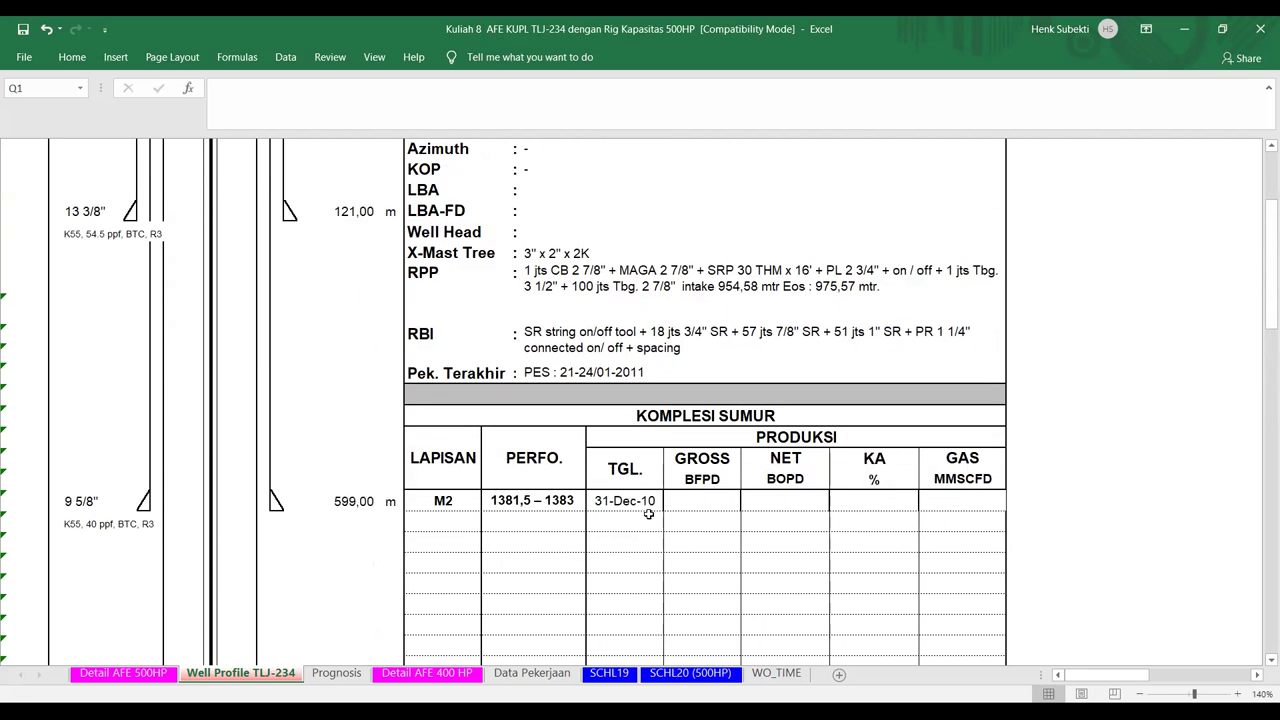
scroll(246, 403, down, 10)
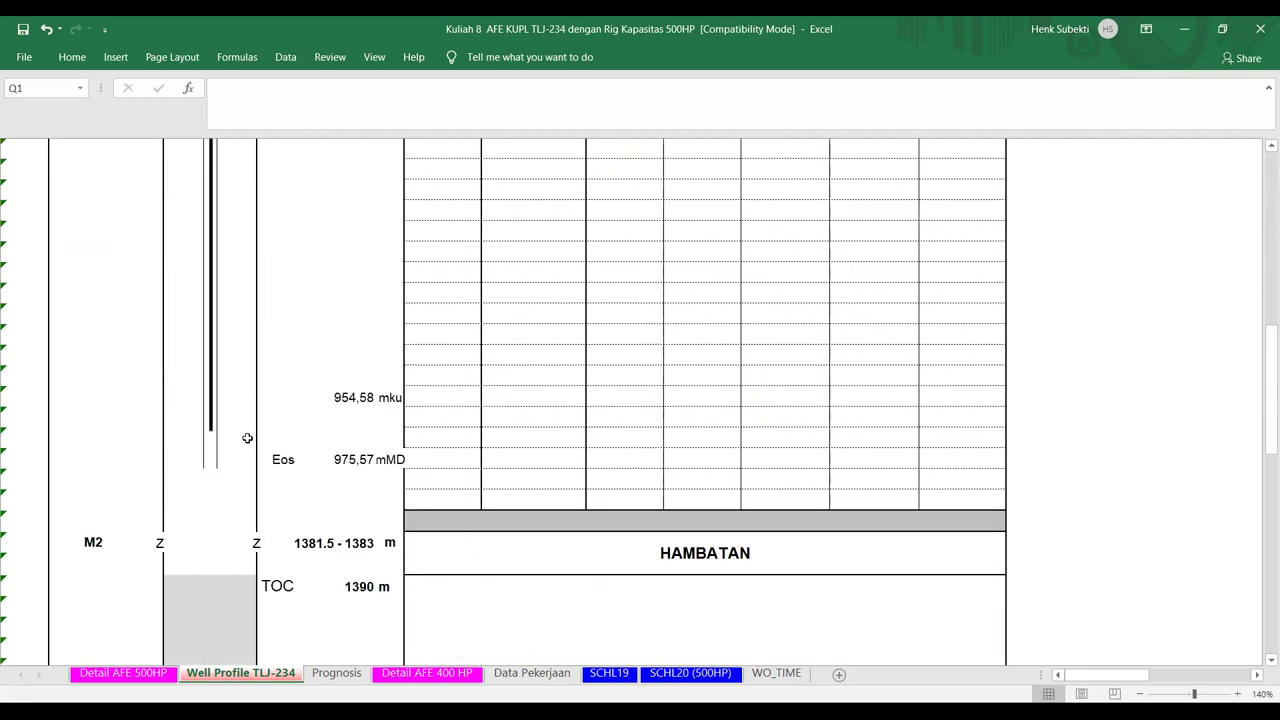
scroll(308, 582, down, 2)
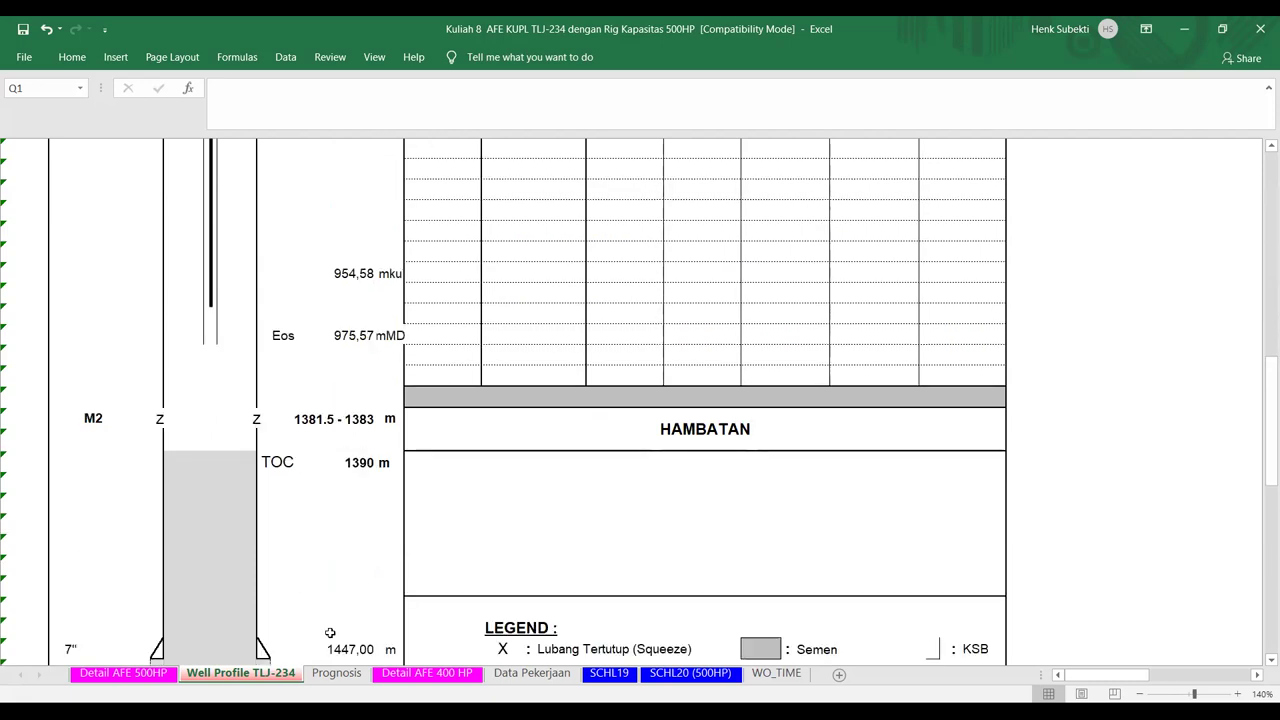
- Read the Prognosis memorandum on the further completion of well TLJ-234, from the subject and proposed work to the copy list
click(348, 677)
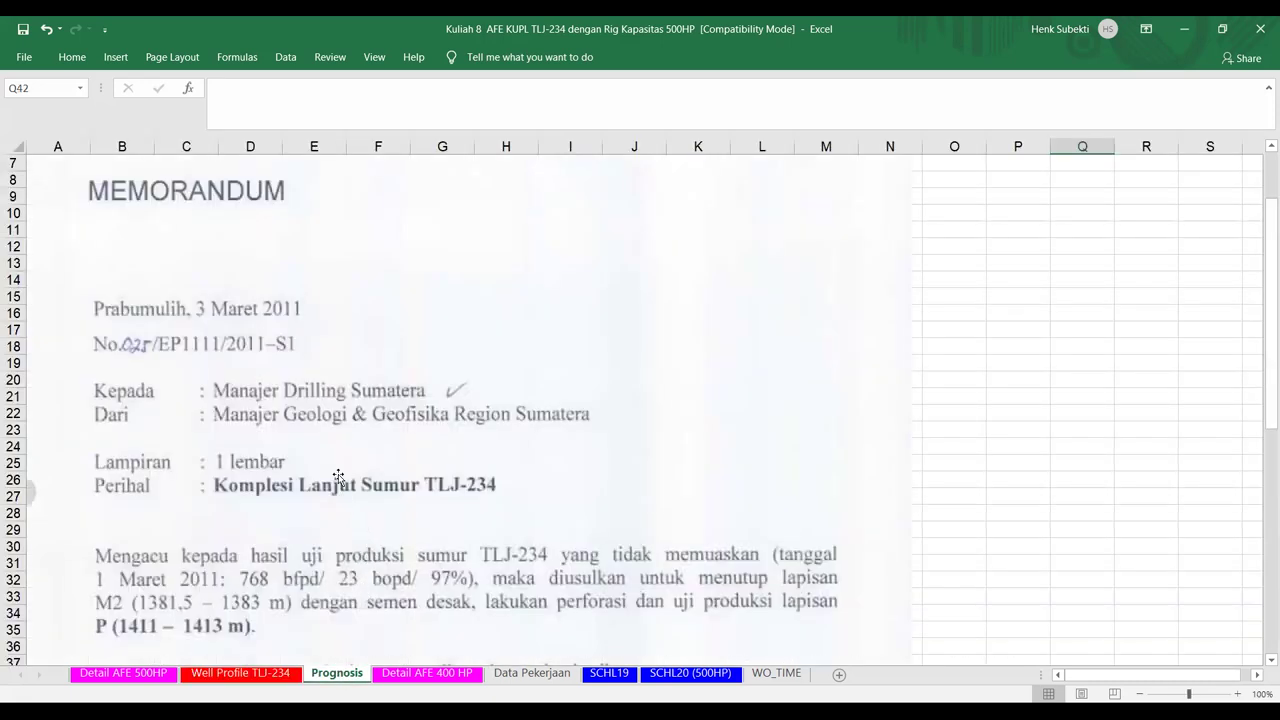
scroll(314, 415, down, 1)
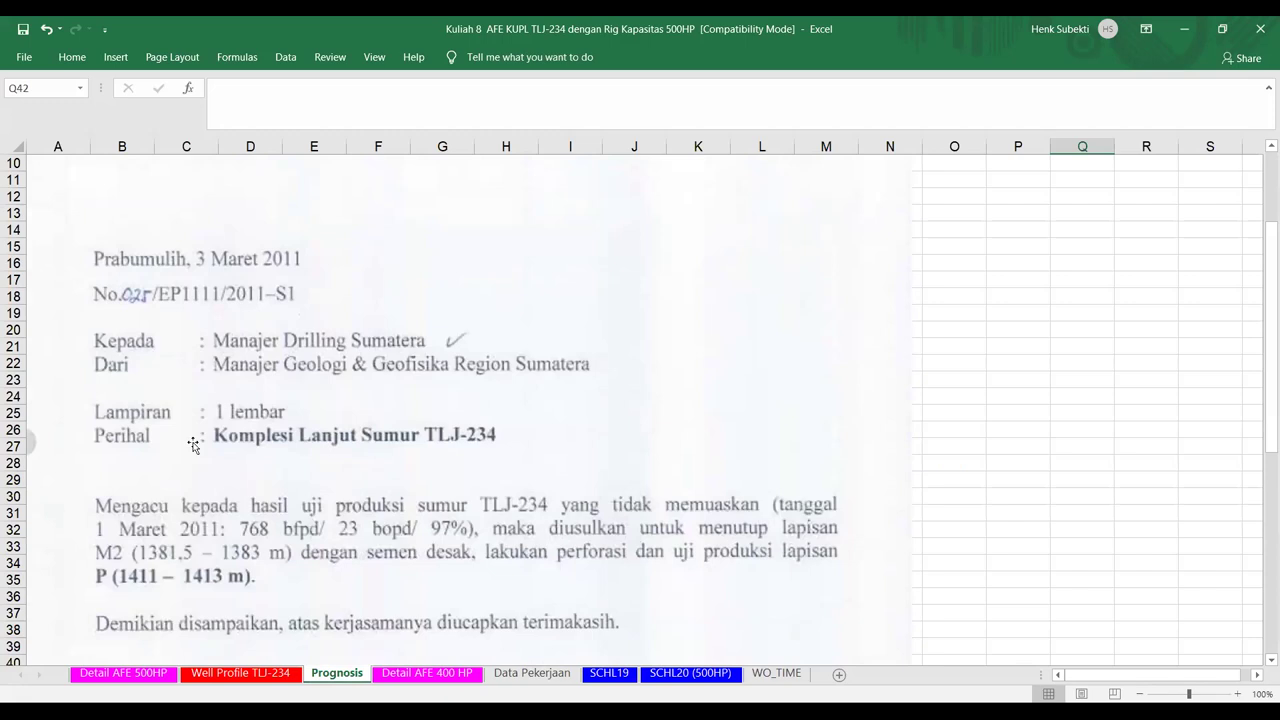
scroll(249, 474, down, 2)
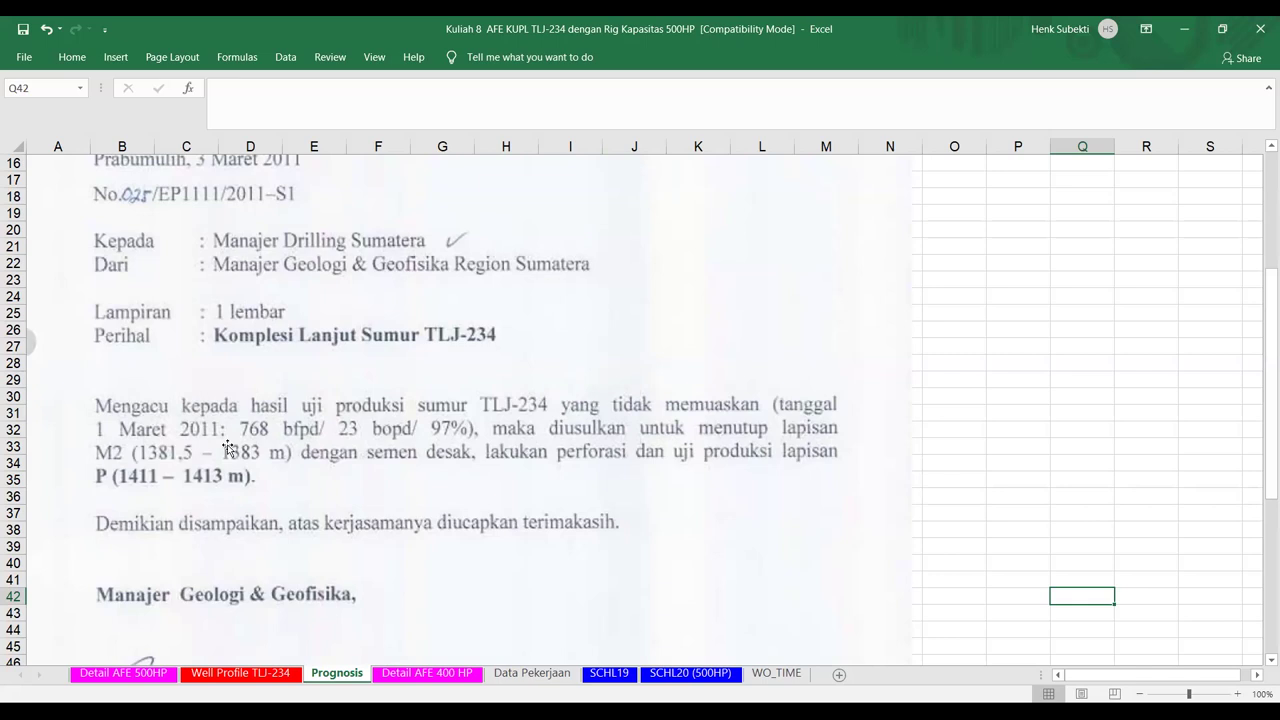
scroll(228, 448, down, 13)
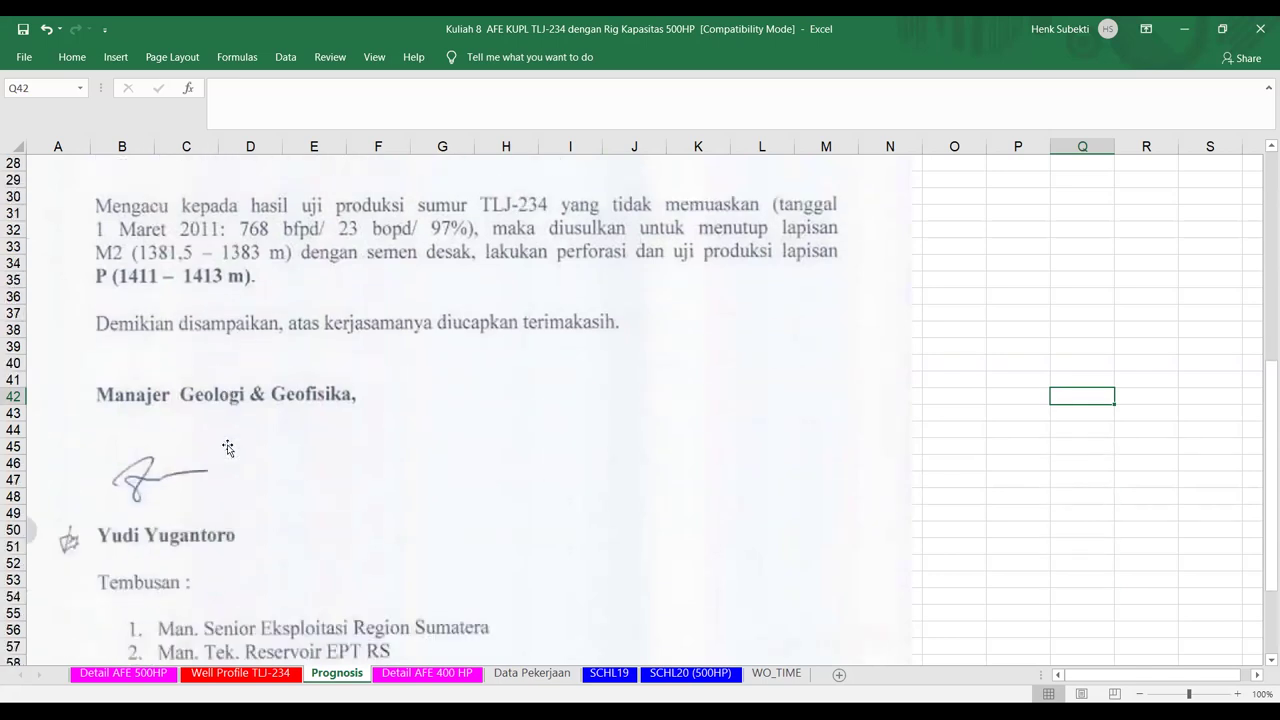
scroll(225, 446, down, 5)
scroll(222, 445, up, 16)
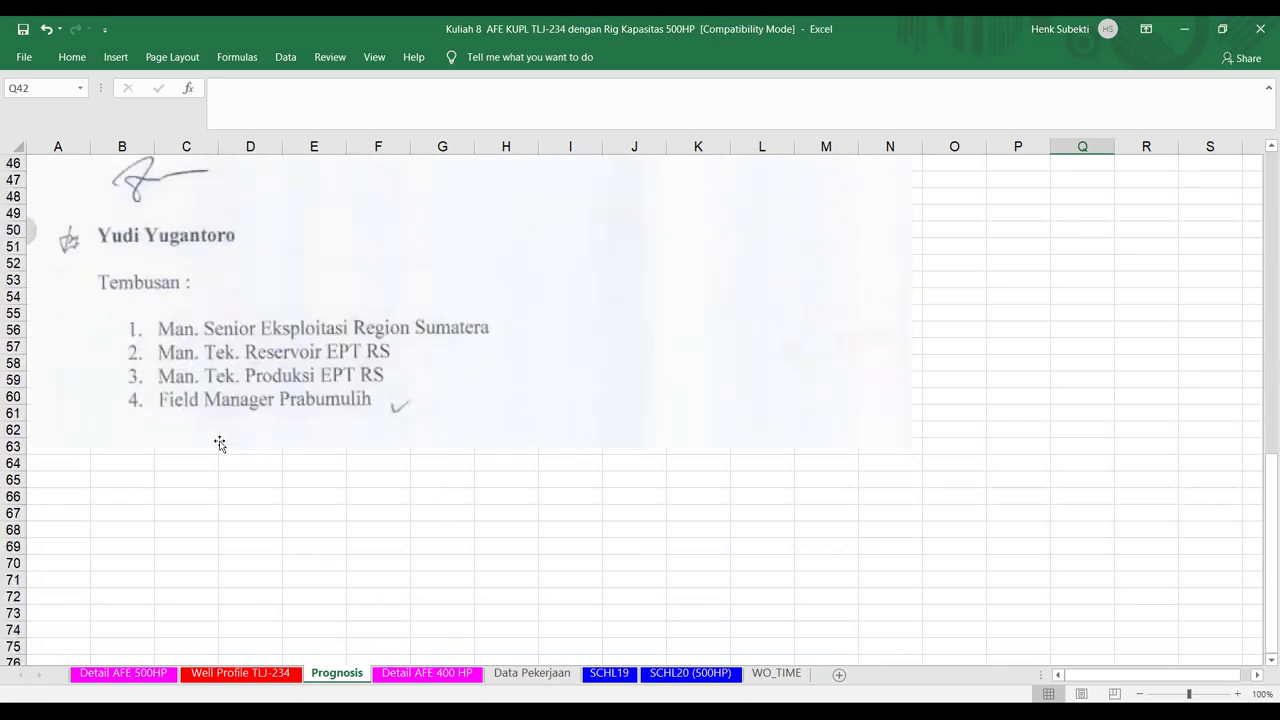
scroll(220, 444, down, 2)
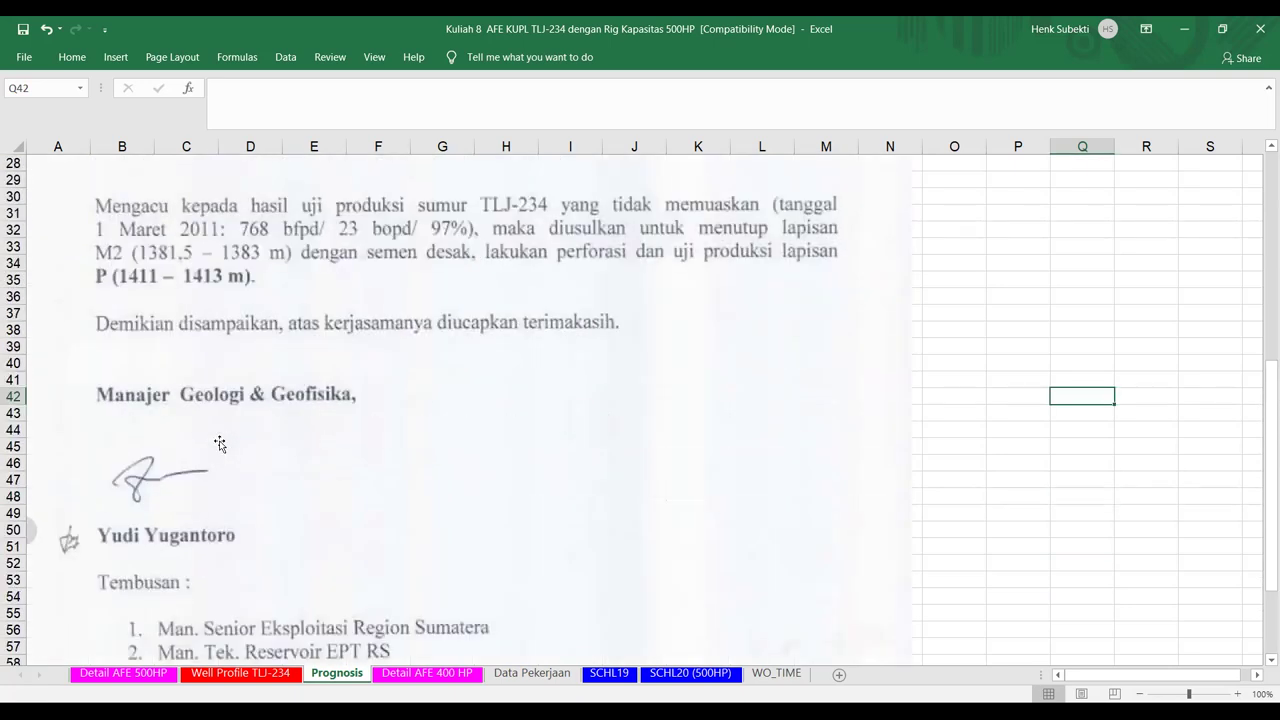
scroll(220, 443, down, 4)
scroll(218, 439, down, 1)
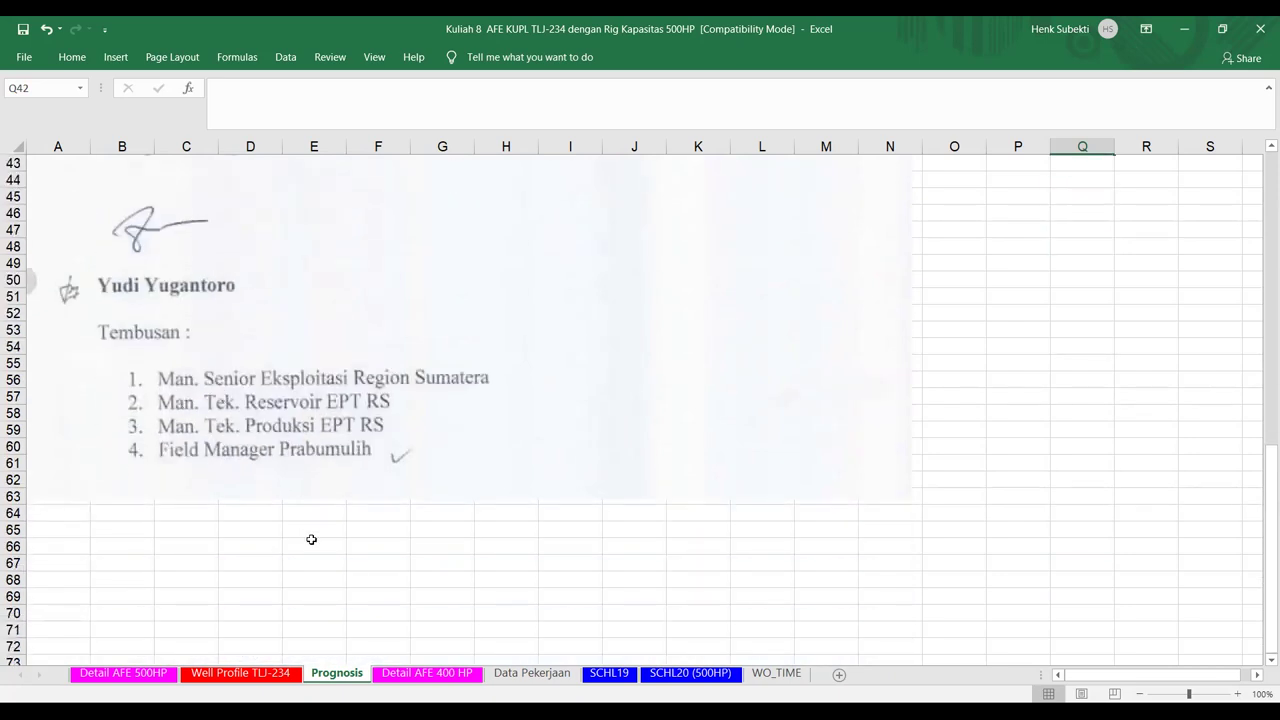
scroll(311, 539, down, 2)
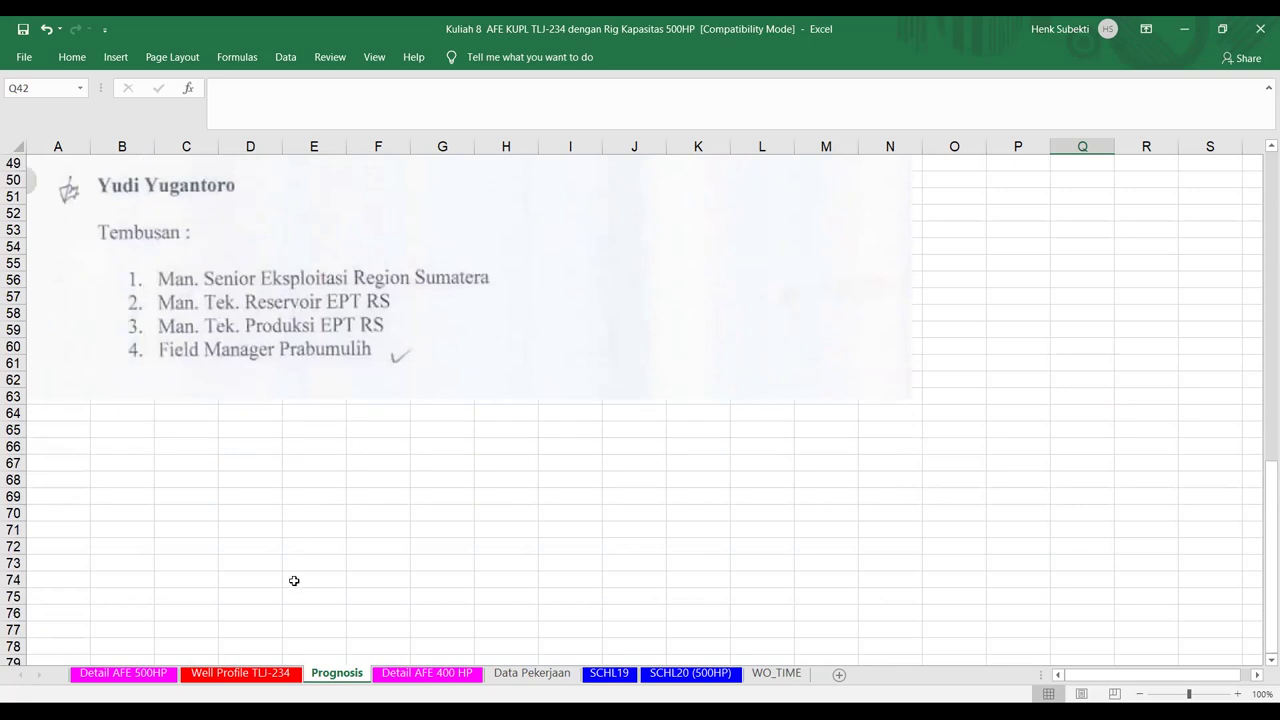
- Review the data input block, budget sheet header and tubing cost lines on the Detail AFE 400 HP sheet
click(434, 677)
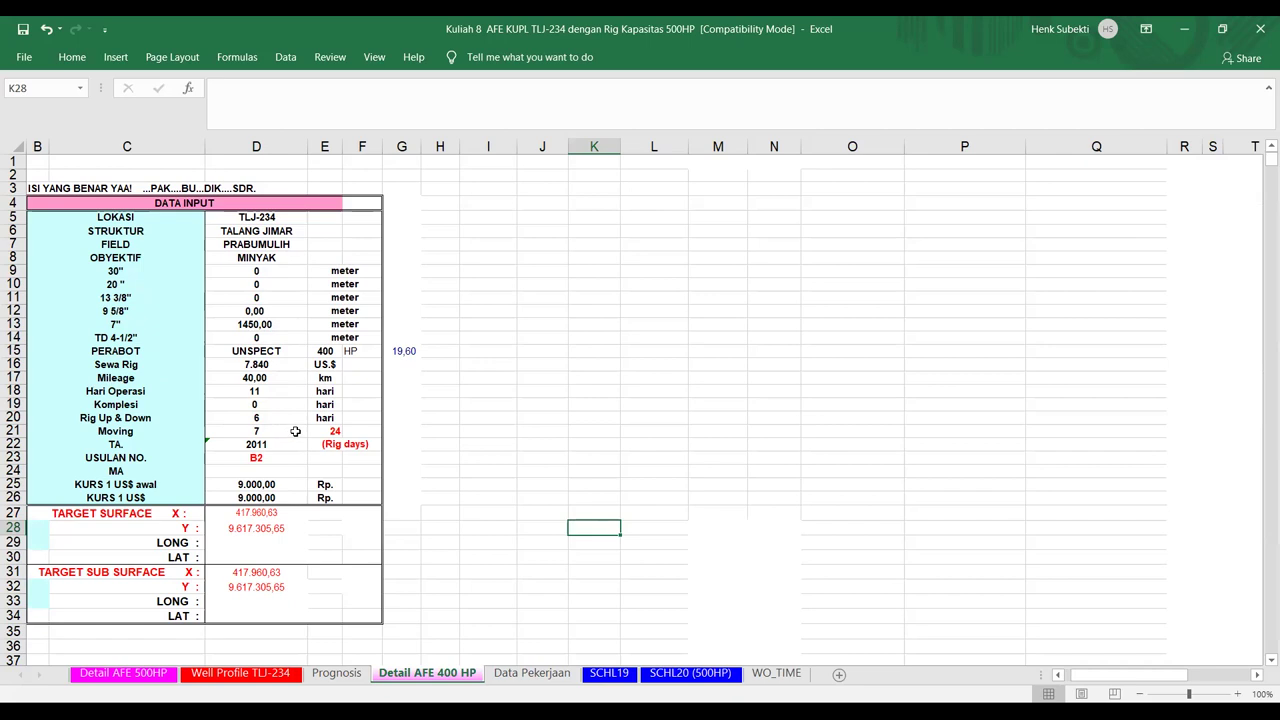
scroll(295, 431, down, 3)
scroll(297, 430, down, 9)
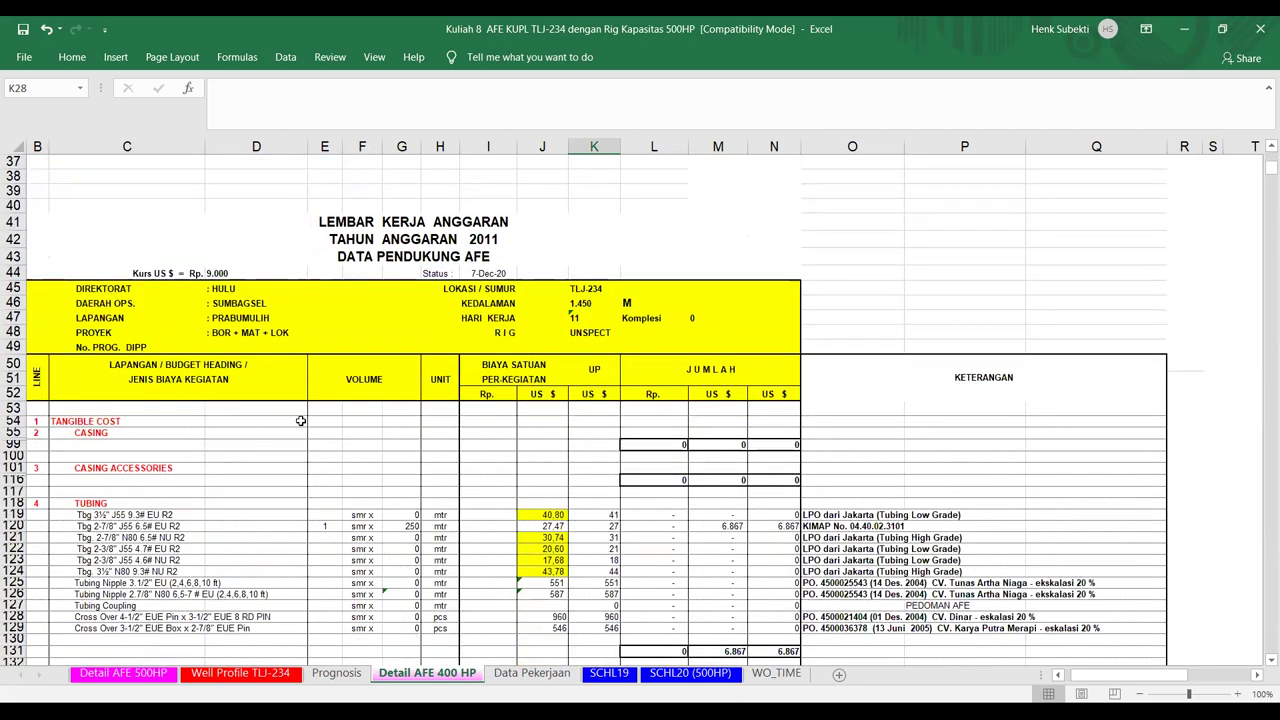
scroll(300, 420, down, 2)
scroll(301, 418, down, 1)
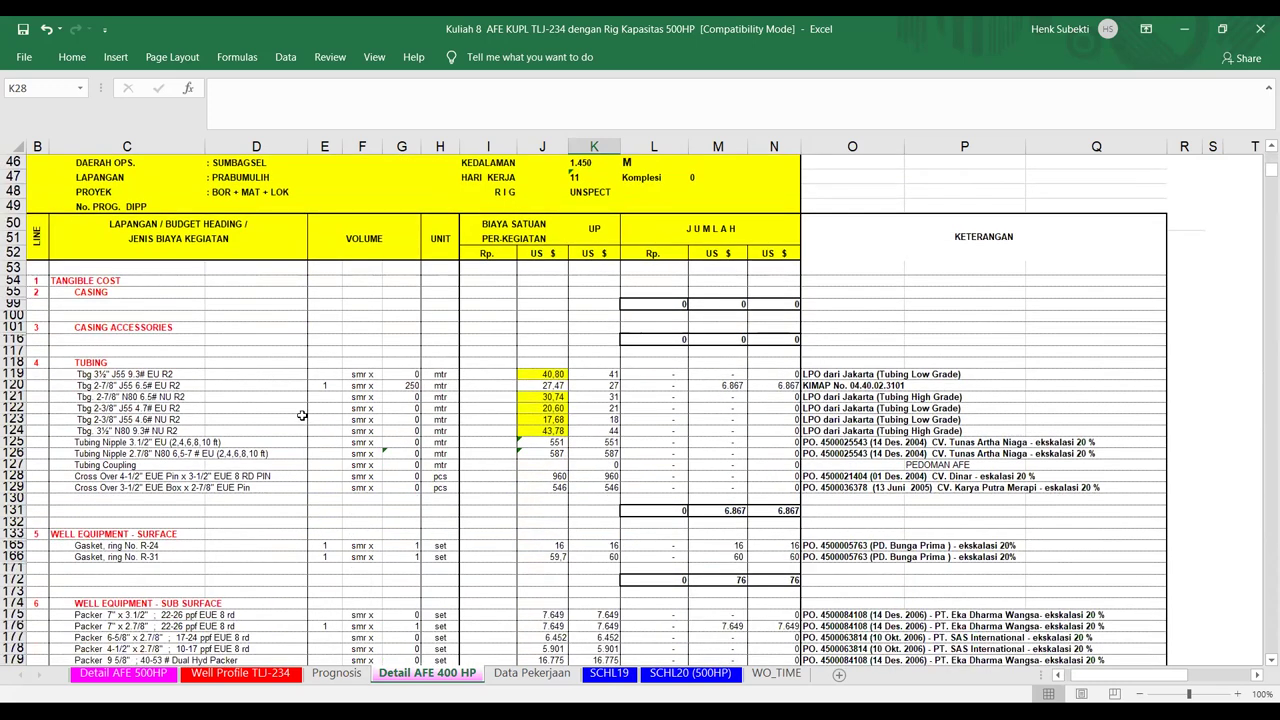
scroll(301, 418, down, 1)
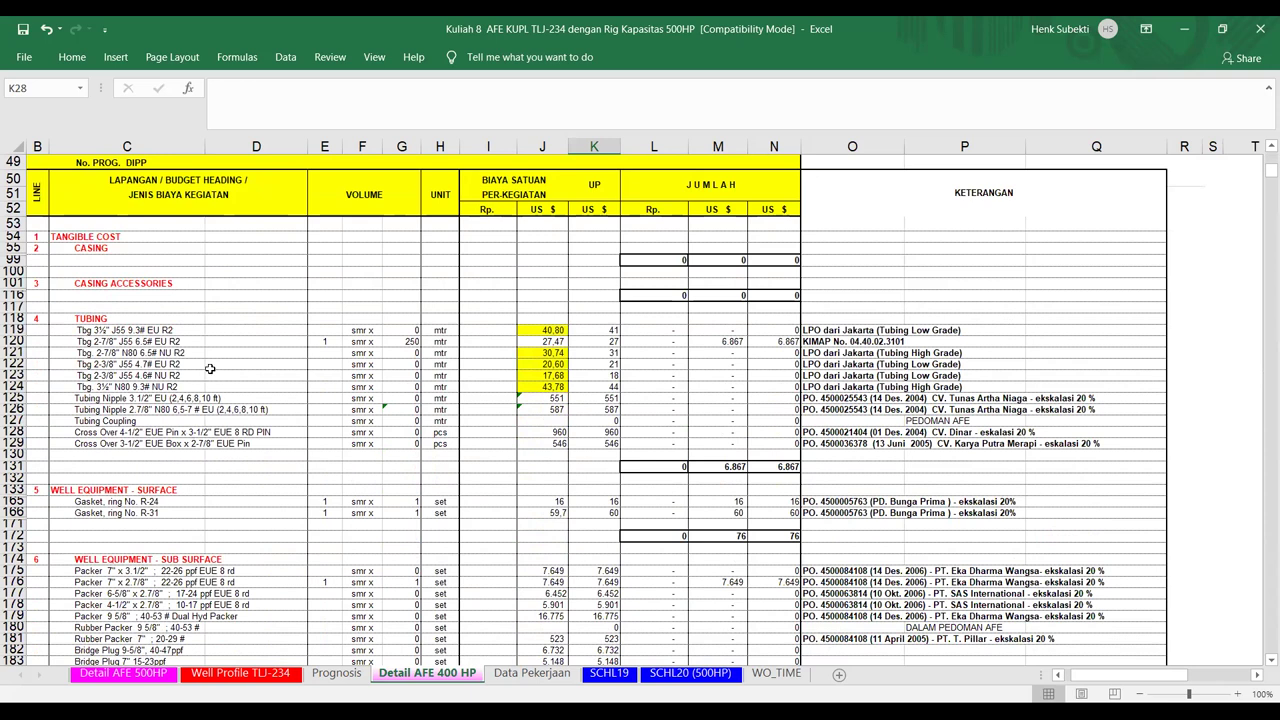
scroll(209, 366, down, 1)
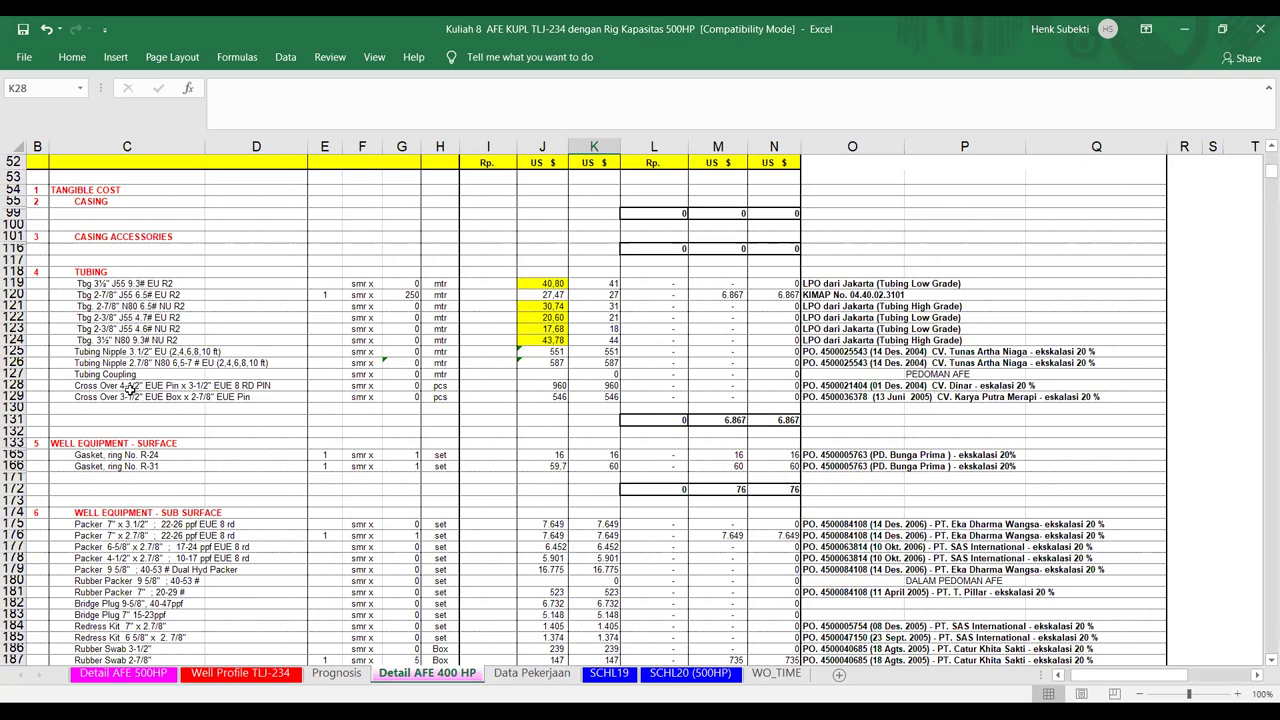
scroll(130, 390, down, 1)
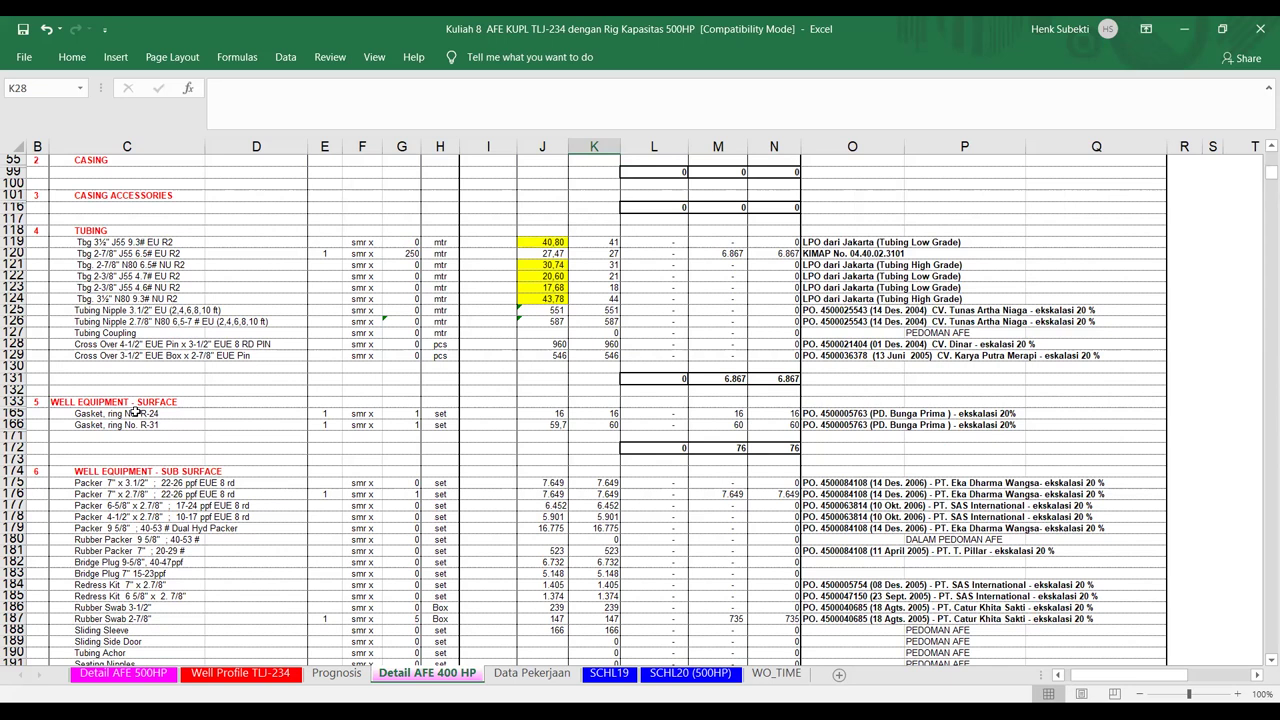
- Examine the surface and sub-surface well equipment items, from the gaskets and packers to the sucker rods and plunger pump
scroll(133, 390, down, 2)
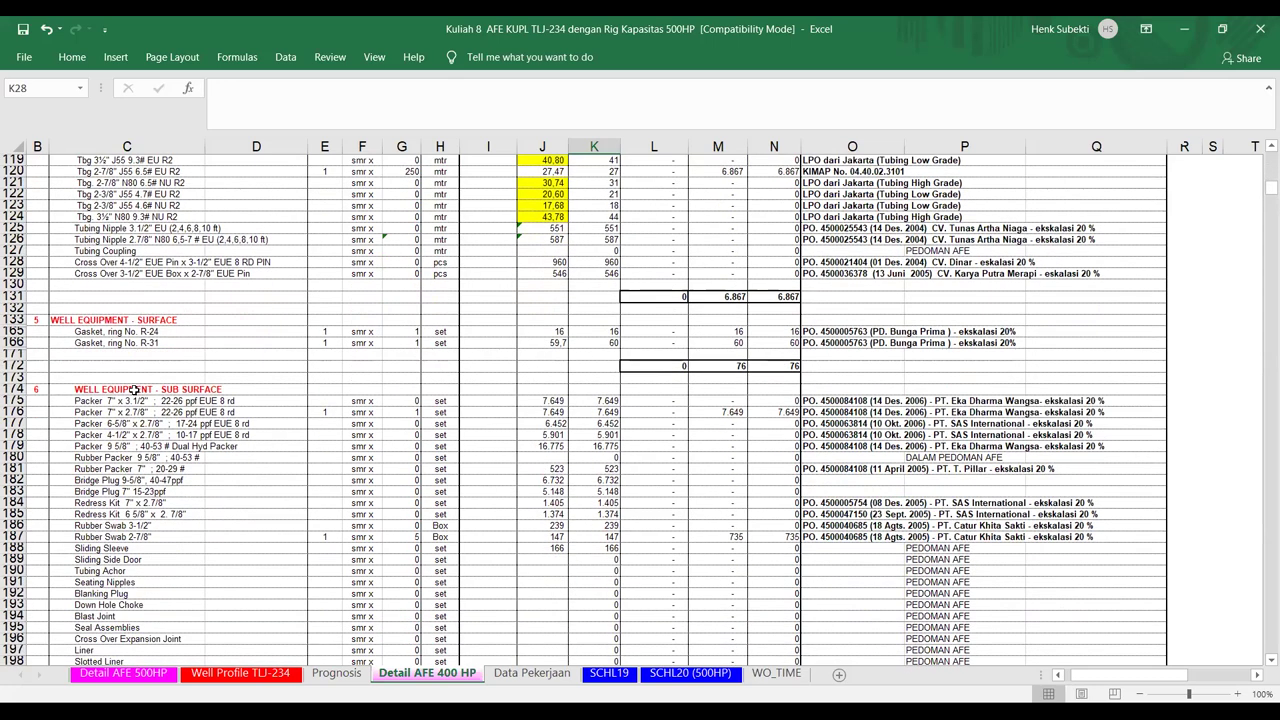
scroll(133, 390, down, 3)
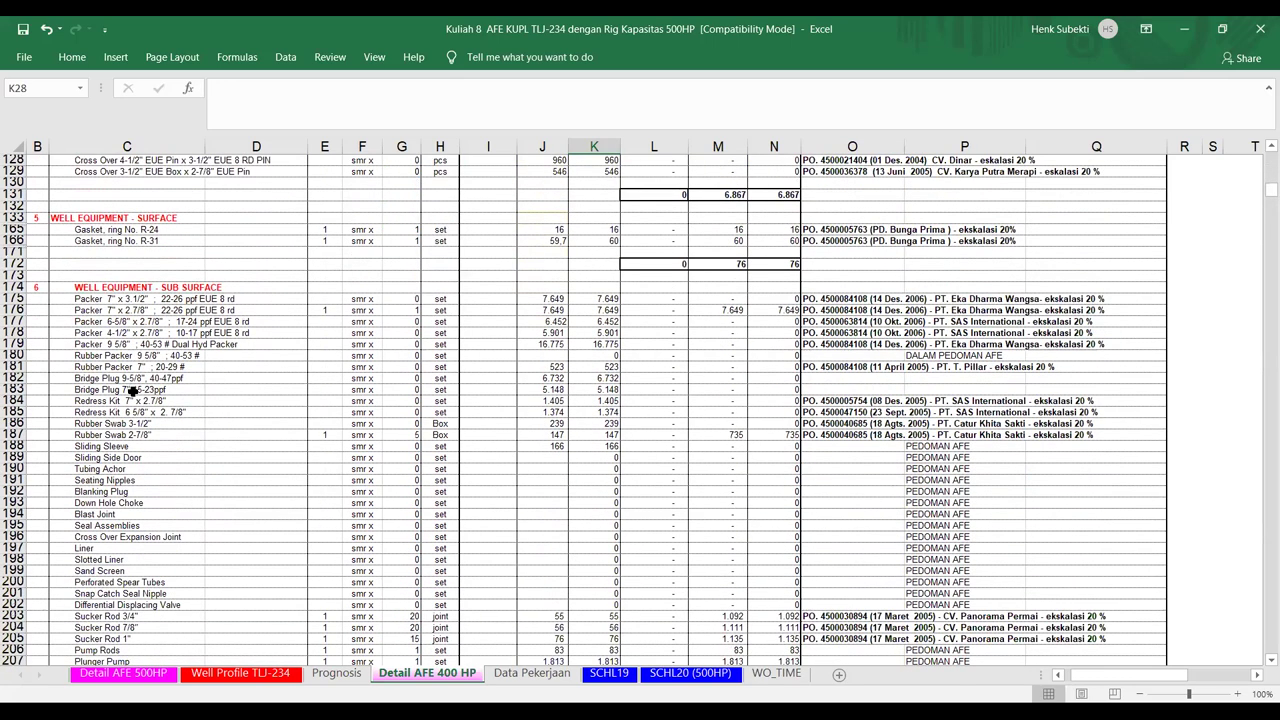
scroll(133, 390, down, 1)
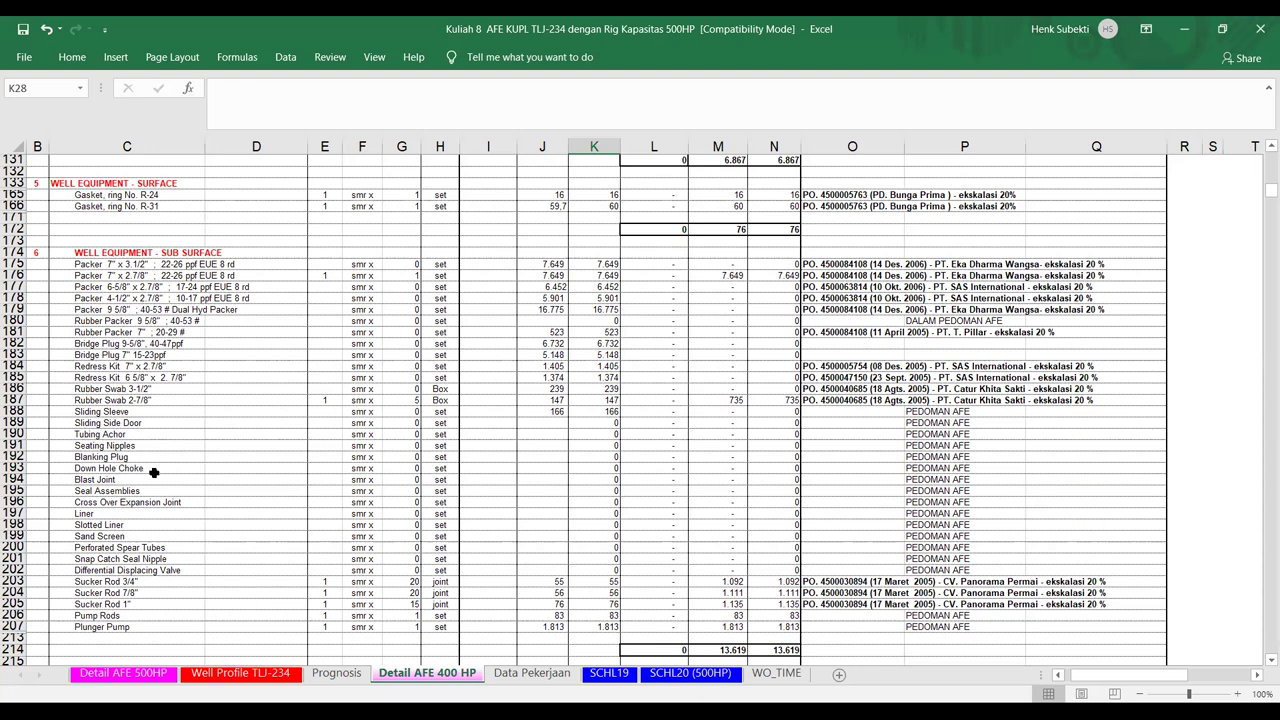
scroll(154, 472, down, 1)
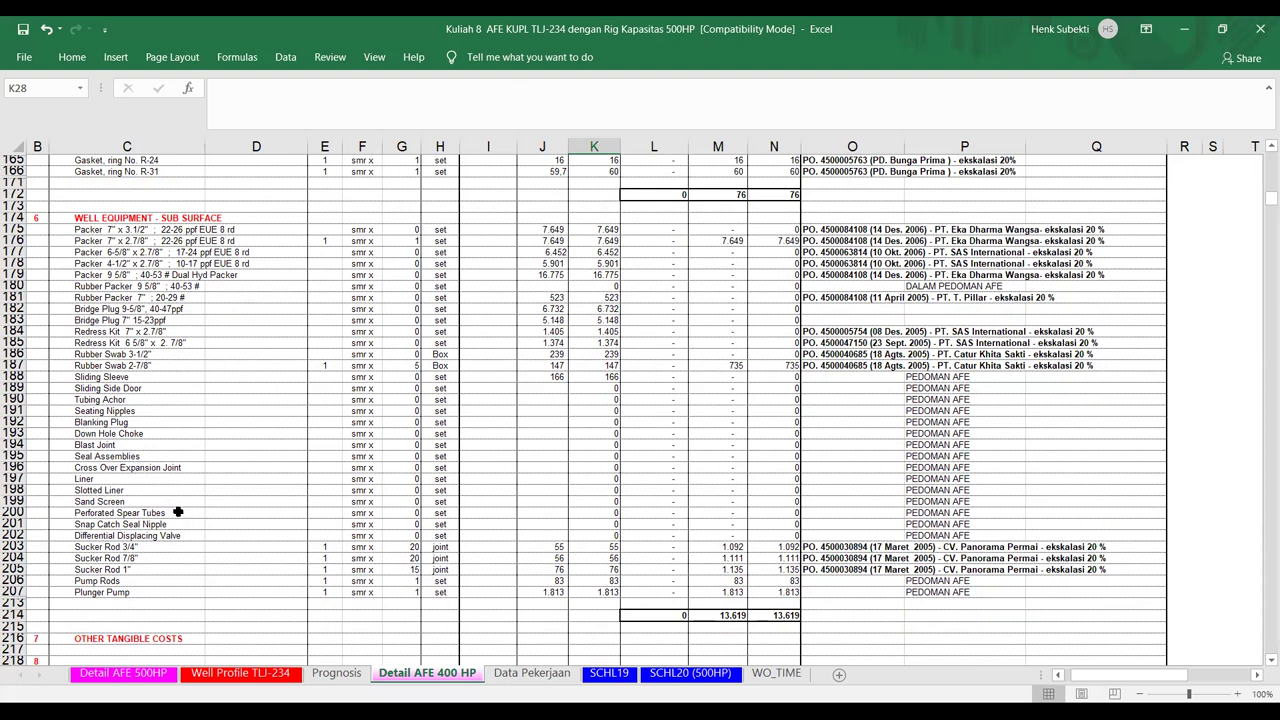
scroll(178, 511, down, 1)
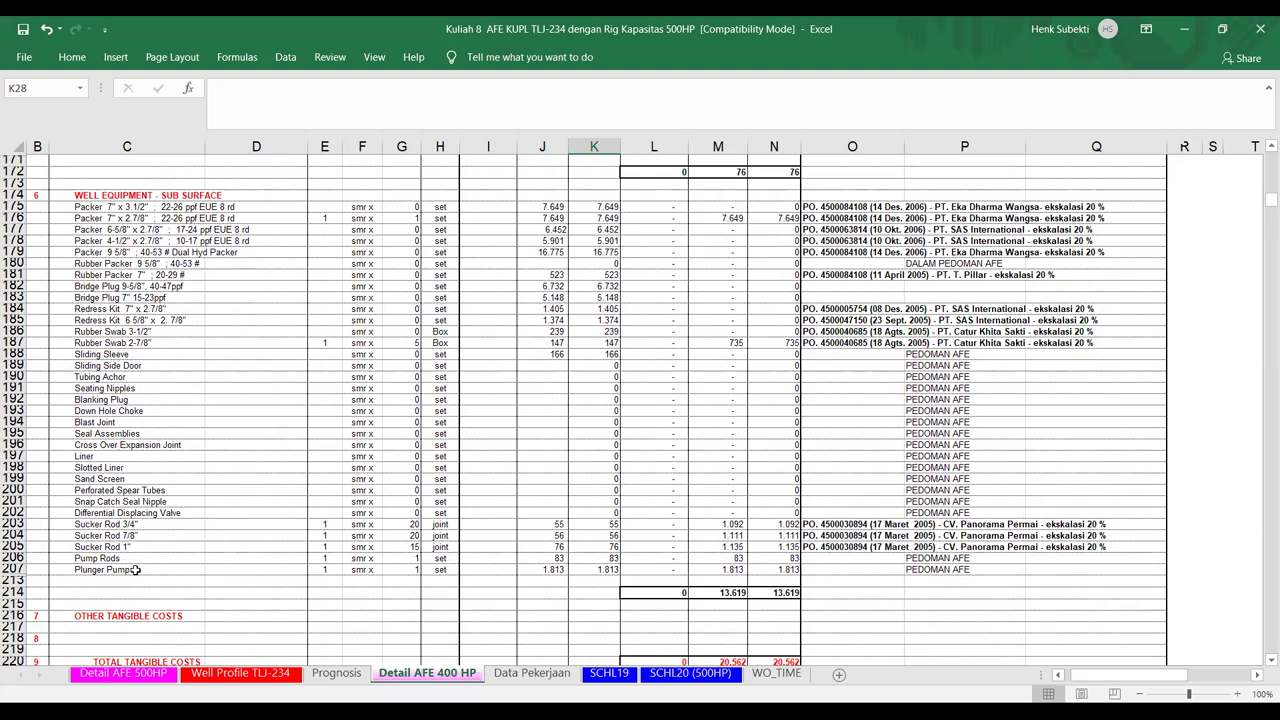
scroll(137, 569, down, 4)
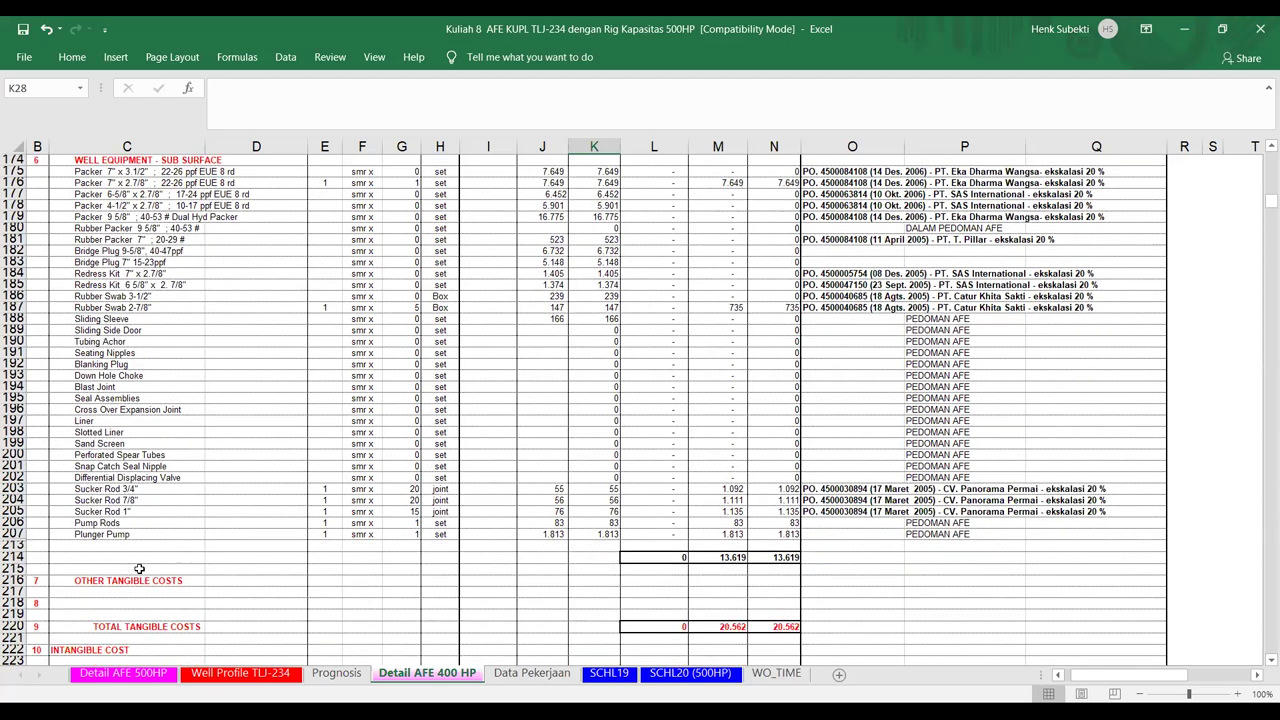
- Review the preparation and termination costs, covering well site and access road, water systems, and rigging up and down
scroll(140, 568, down, 7)
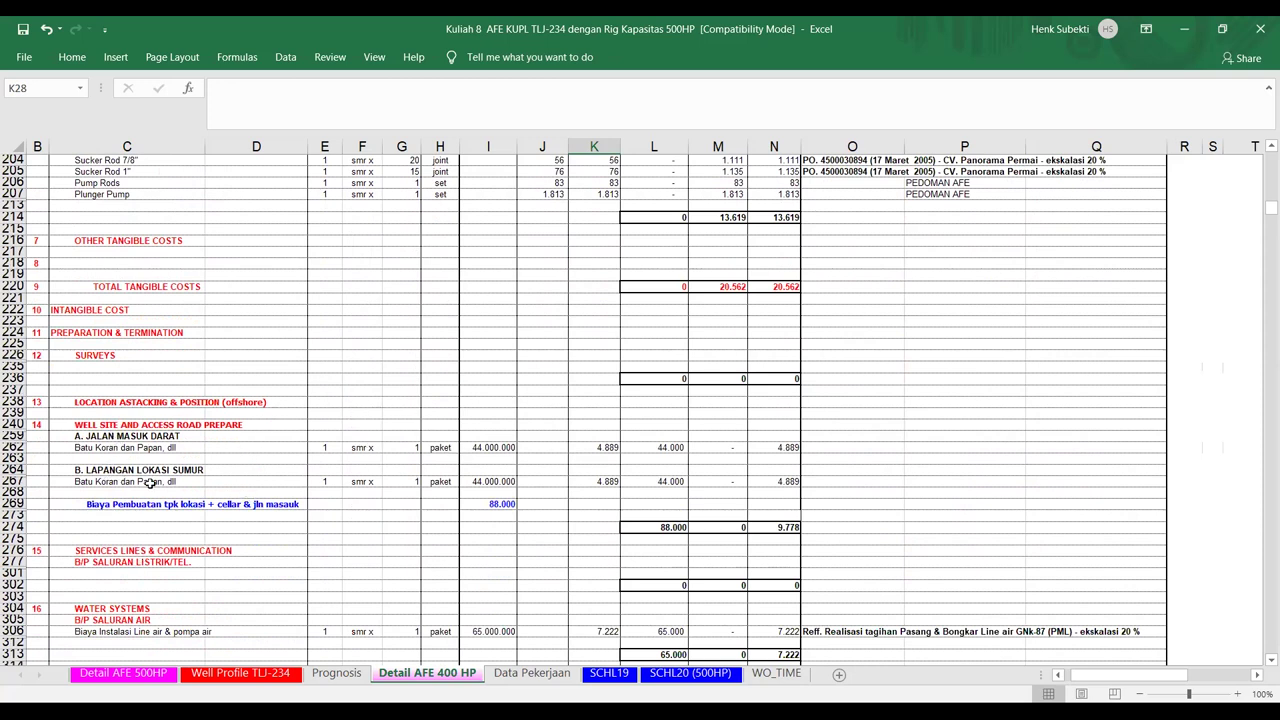
scroll(257, 493, down, 3)
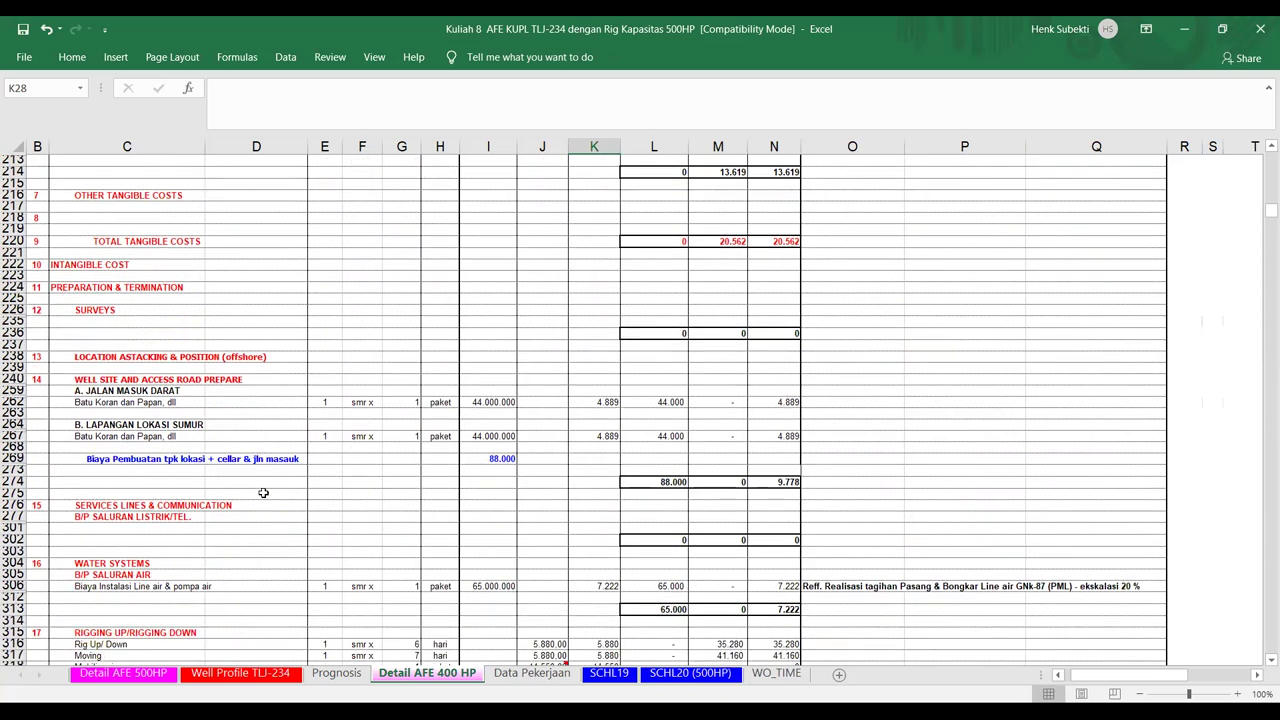
scroll(263, 493, down, 1)
scroll(263, 493, down, 1)
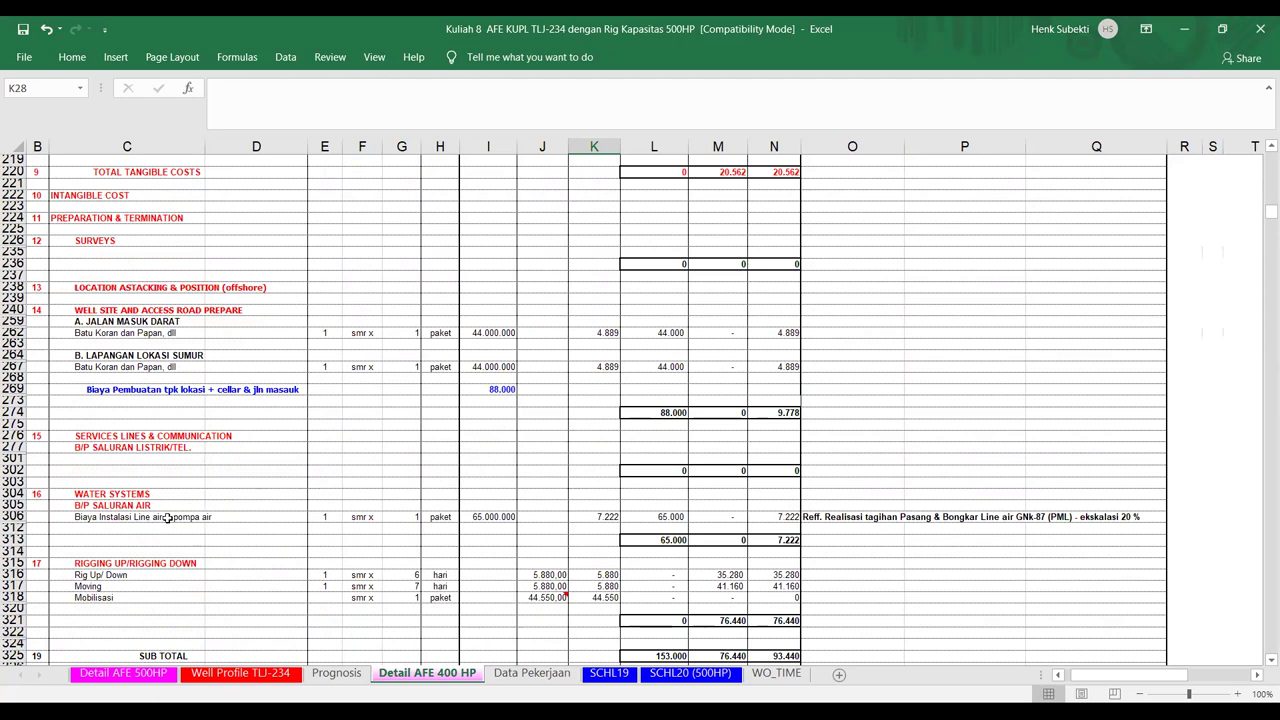
scroll(167, 517, down, 2)
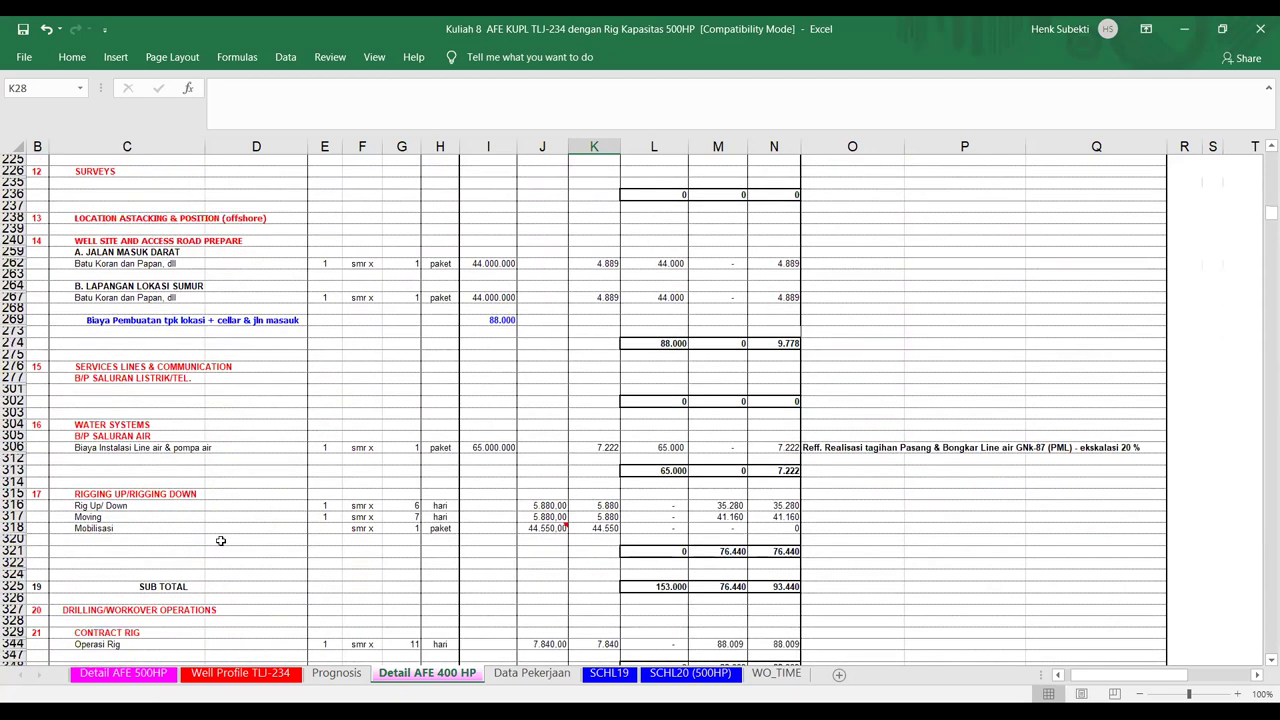
scroll(384, 527, down, 3)
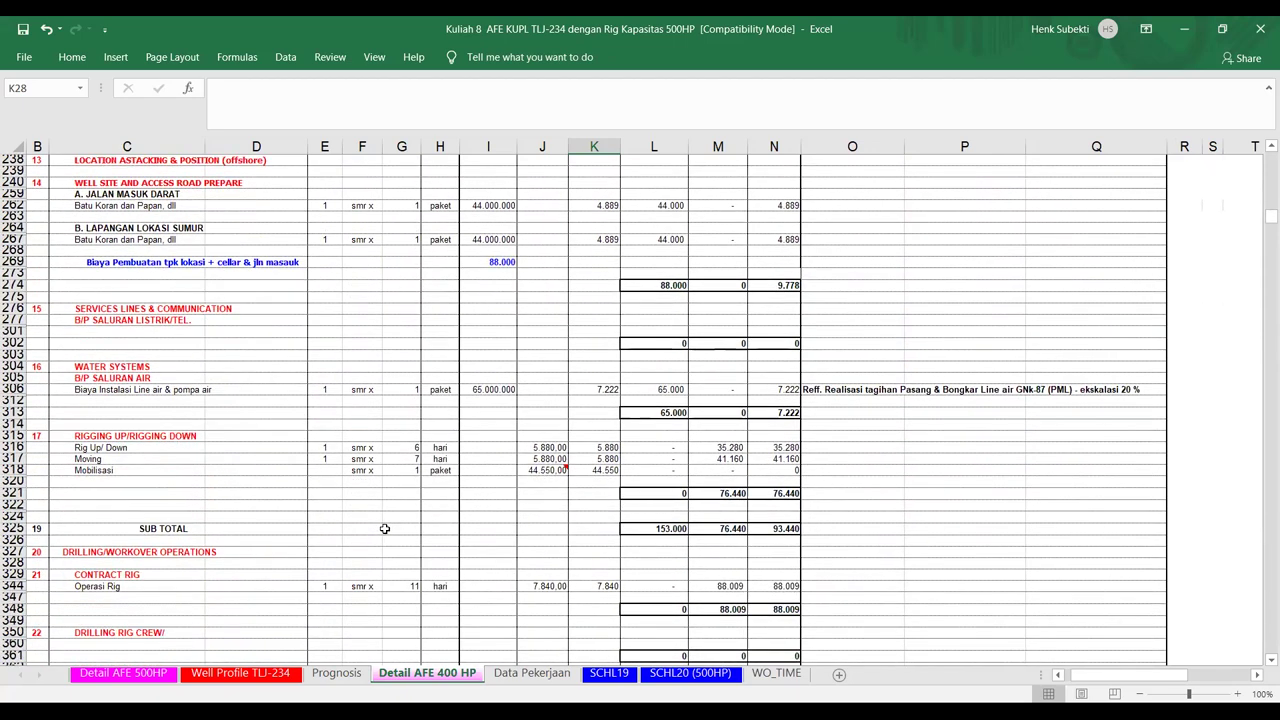
- Review the drilling/workover operations costs, from contract rig and mud chemicals through rock bit and fire pump rental to the subtotal
scroll(384, 527, down, 3)
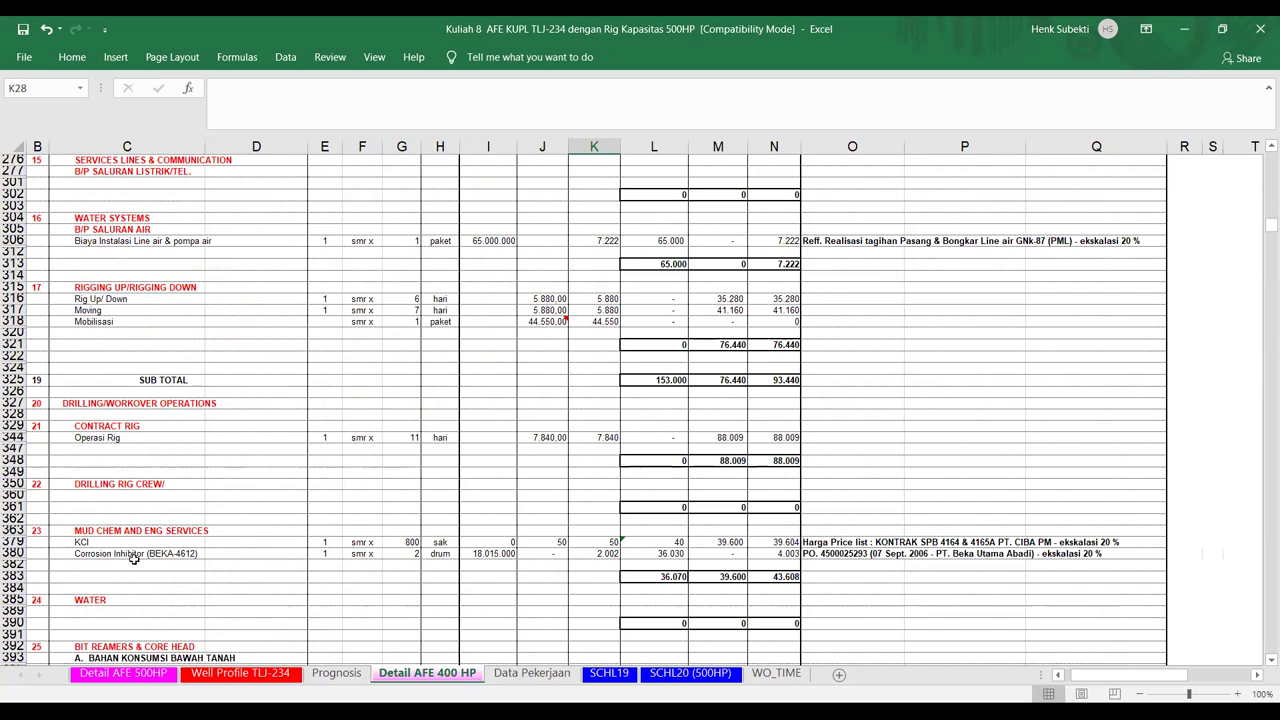
scroll(119, 556, down, 3)
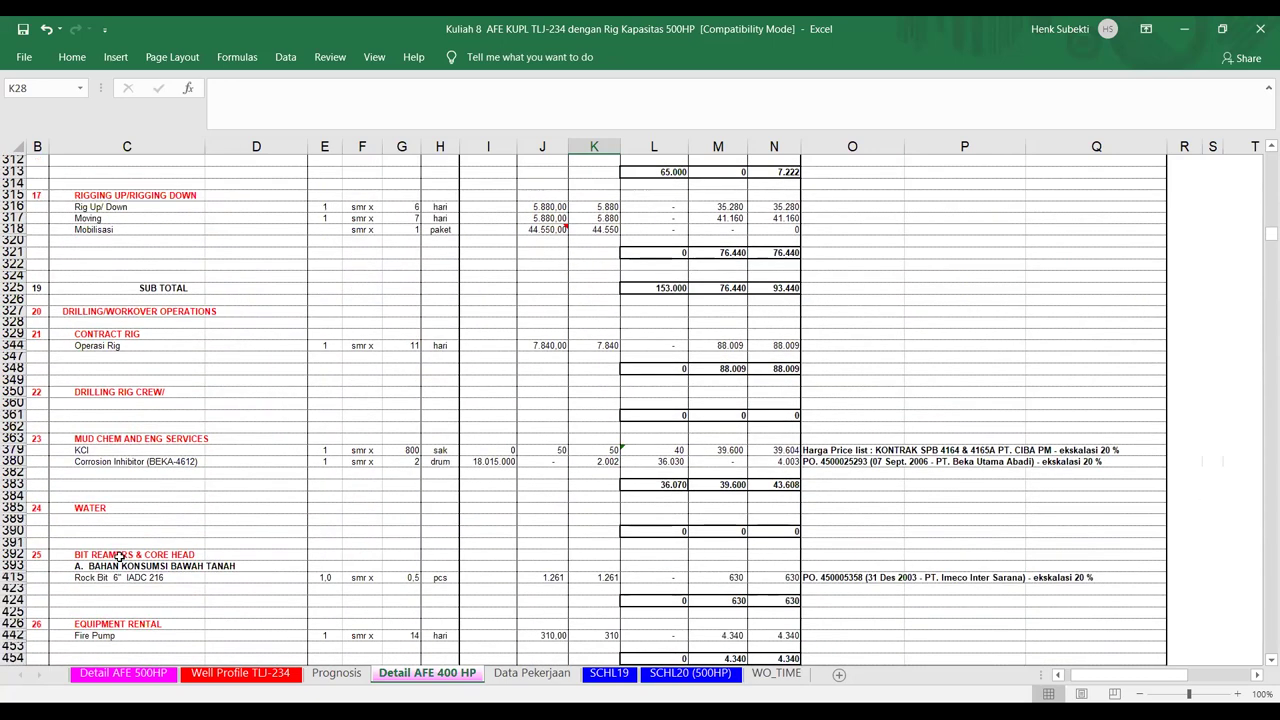
scroll(114, 514, down, 2)
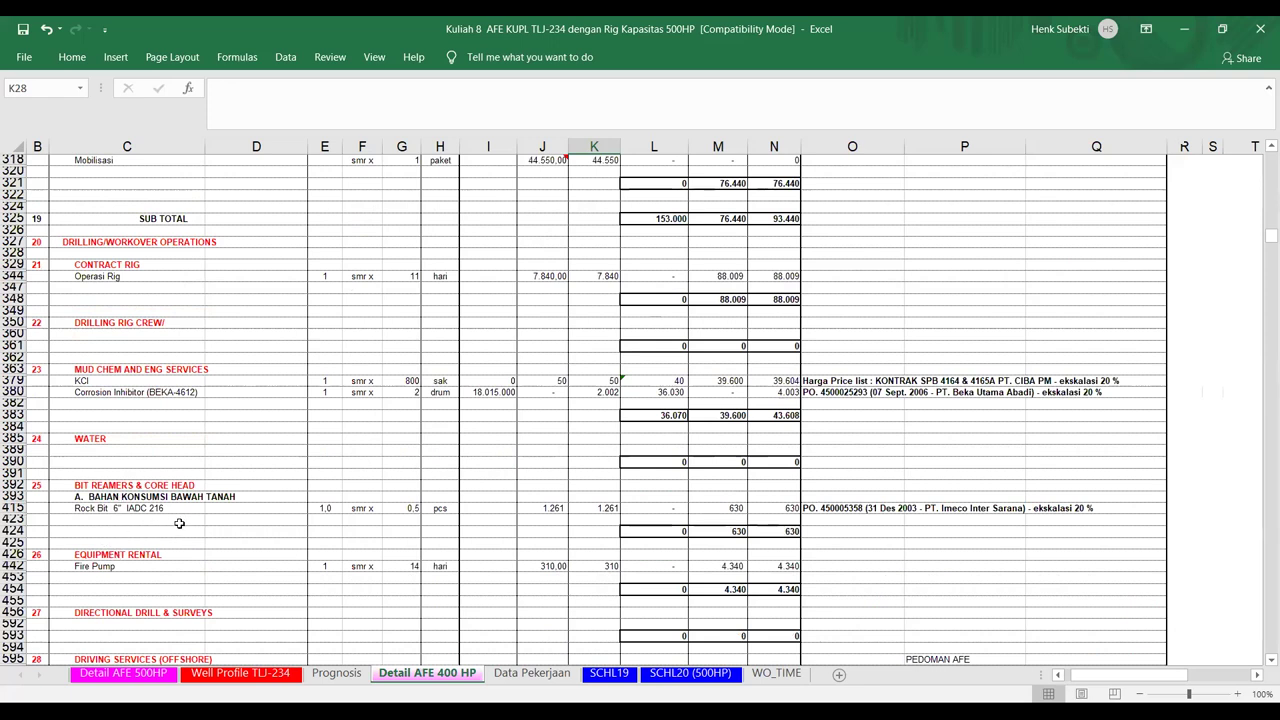
scroll(179, 523, down, 2)
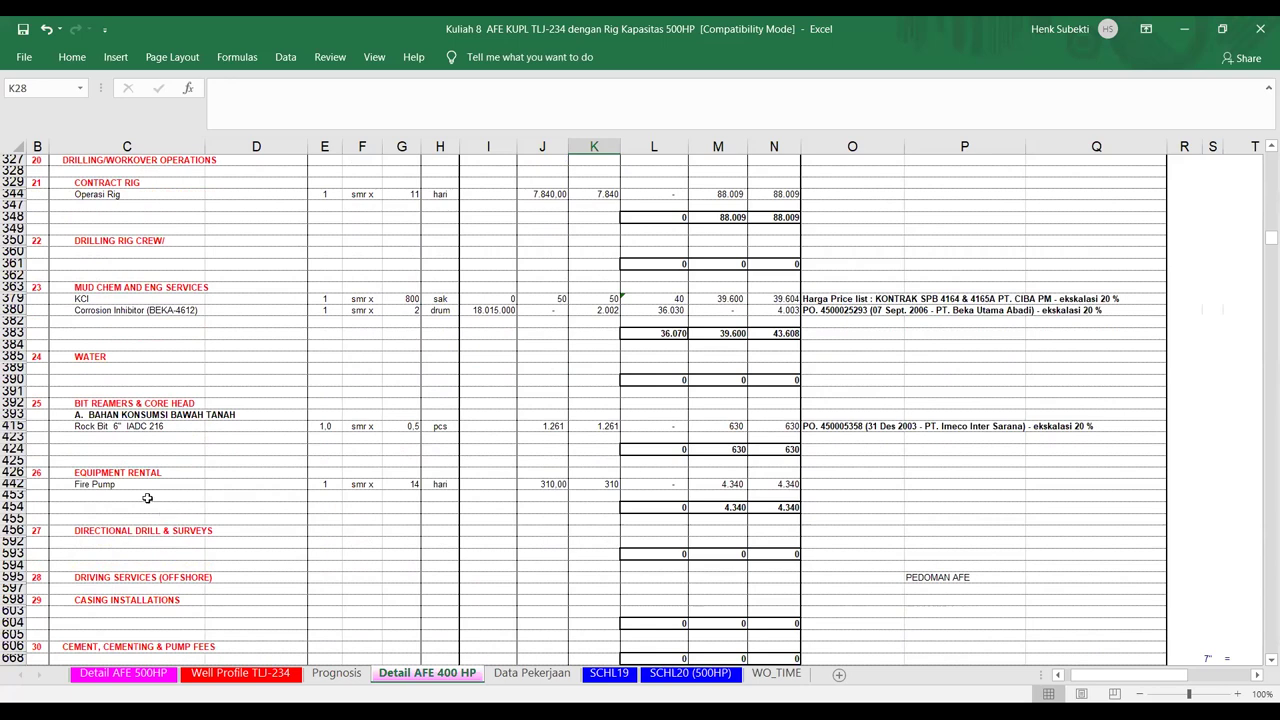
scroll(147, 520, down, 4)
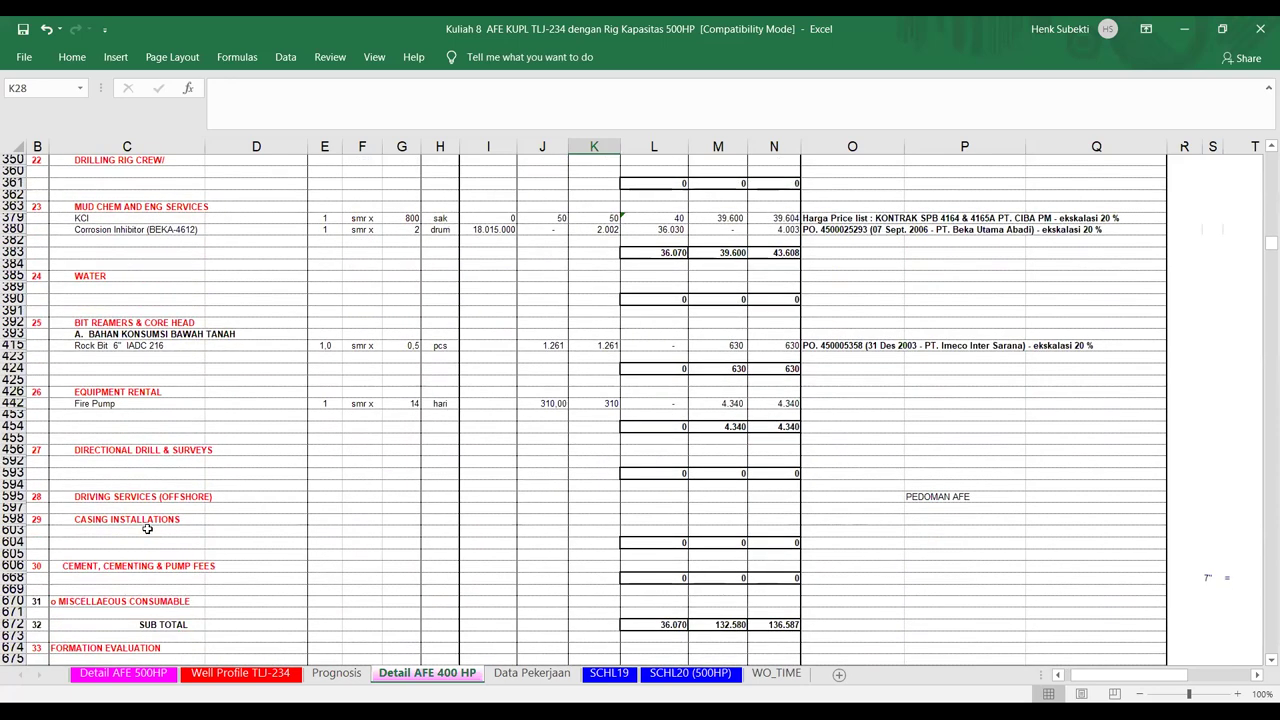
scroll(147, 528, down, 1)
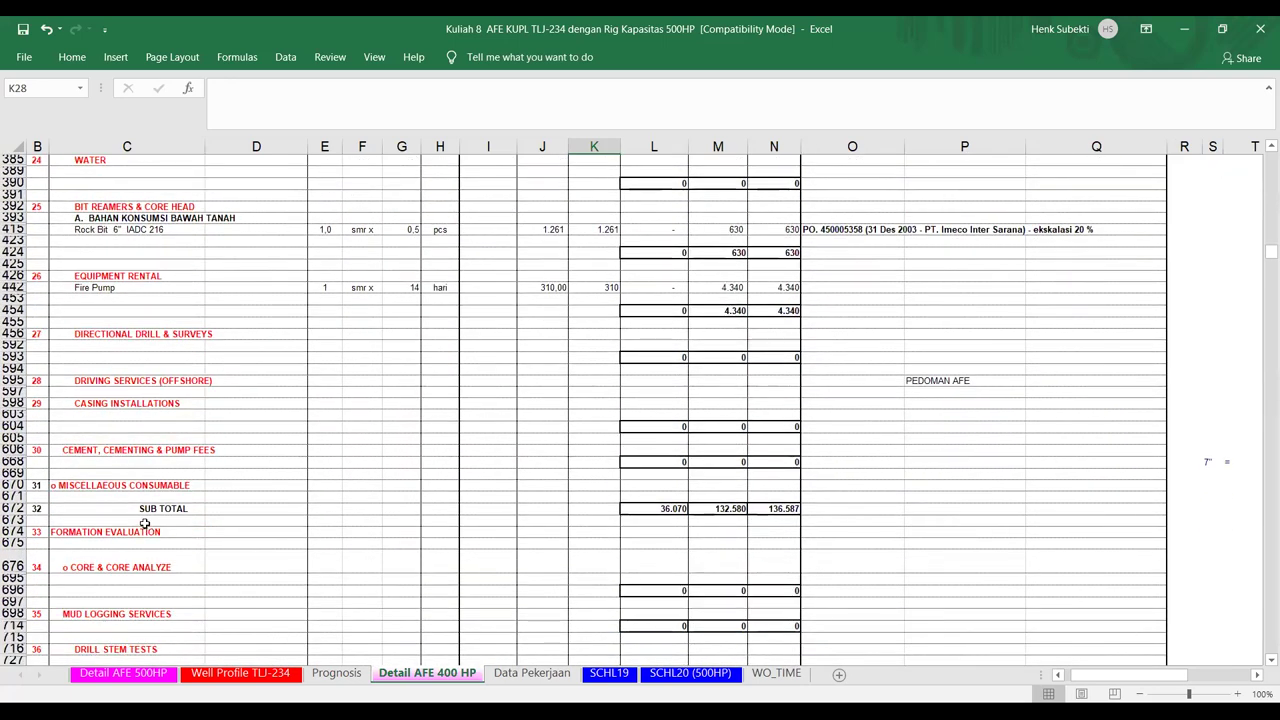
- Review the formation evaluation and completion costs, from core analysis and logging through squeeze cementing and perforating to the completion subtotal
scroll(145, 523, down, 1)
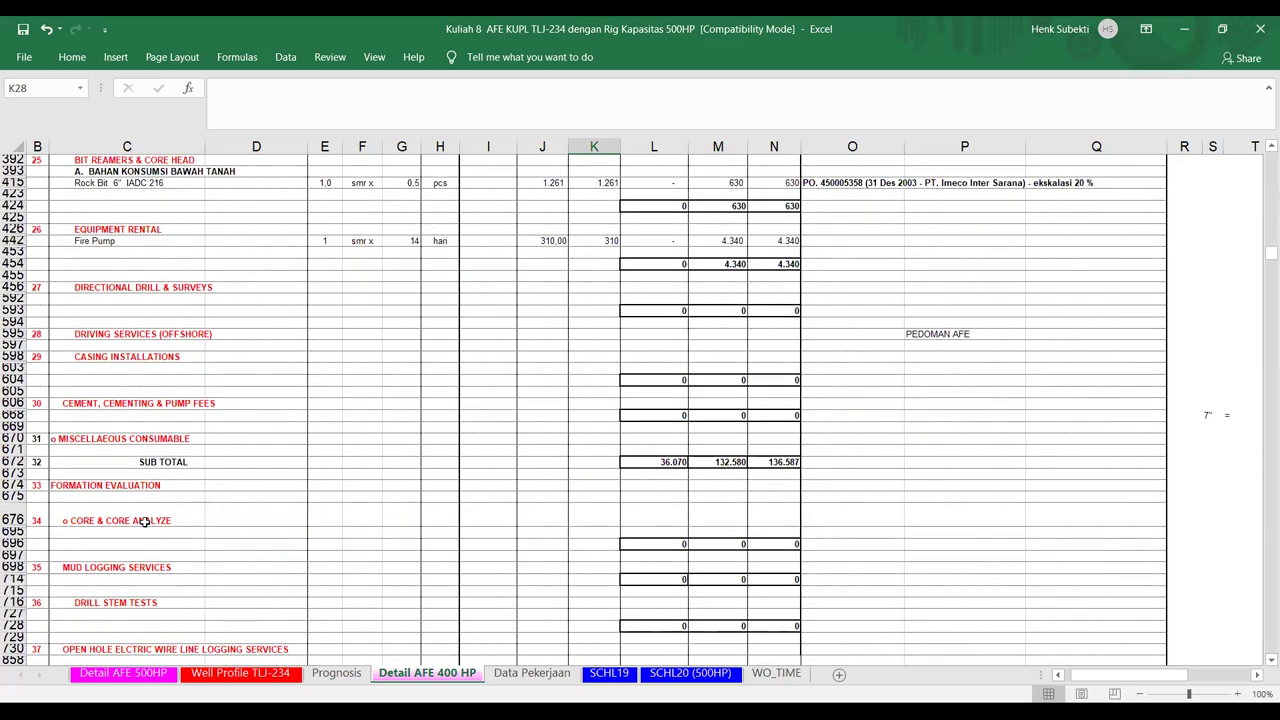
scroll(145, 521, down, 2)
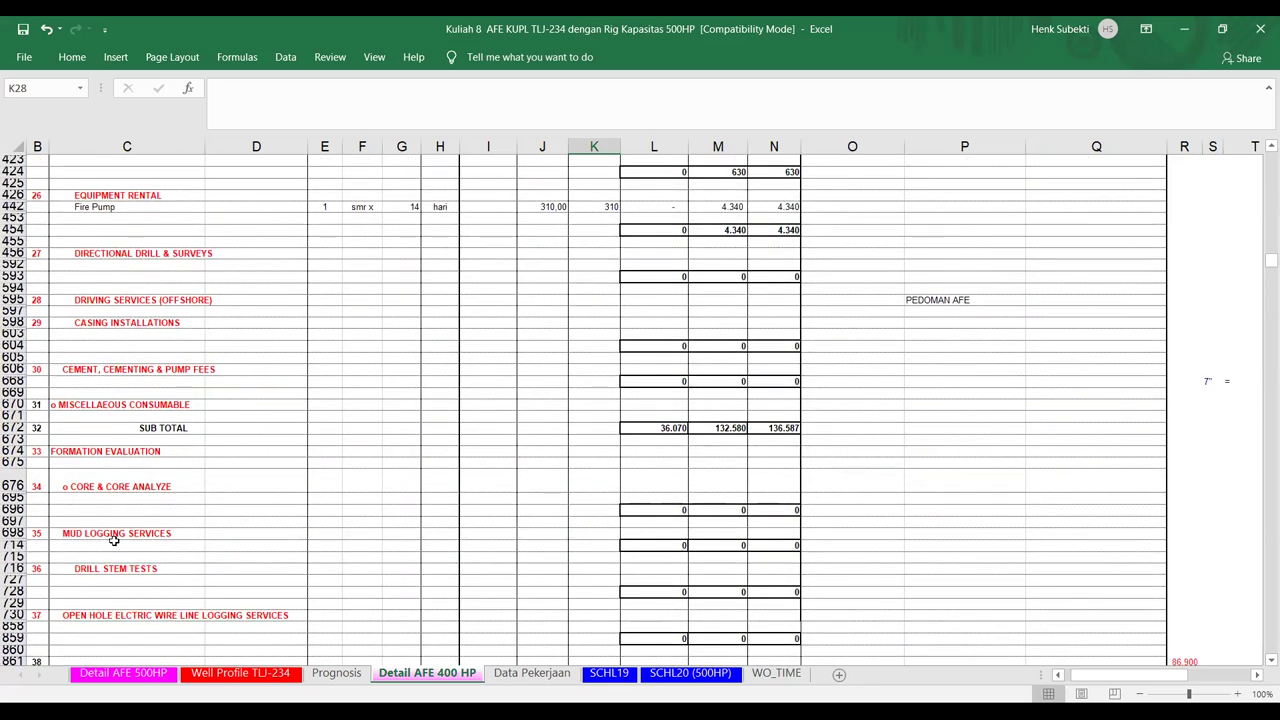
scroll(143, 531, down, 1)
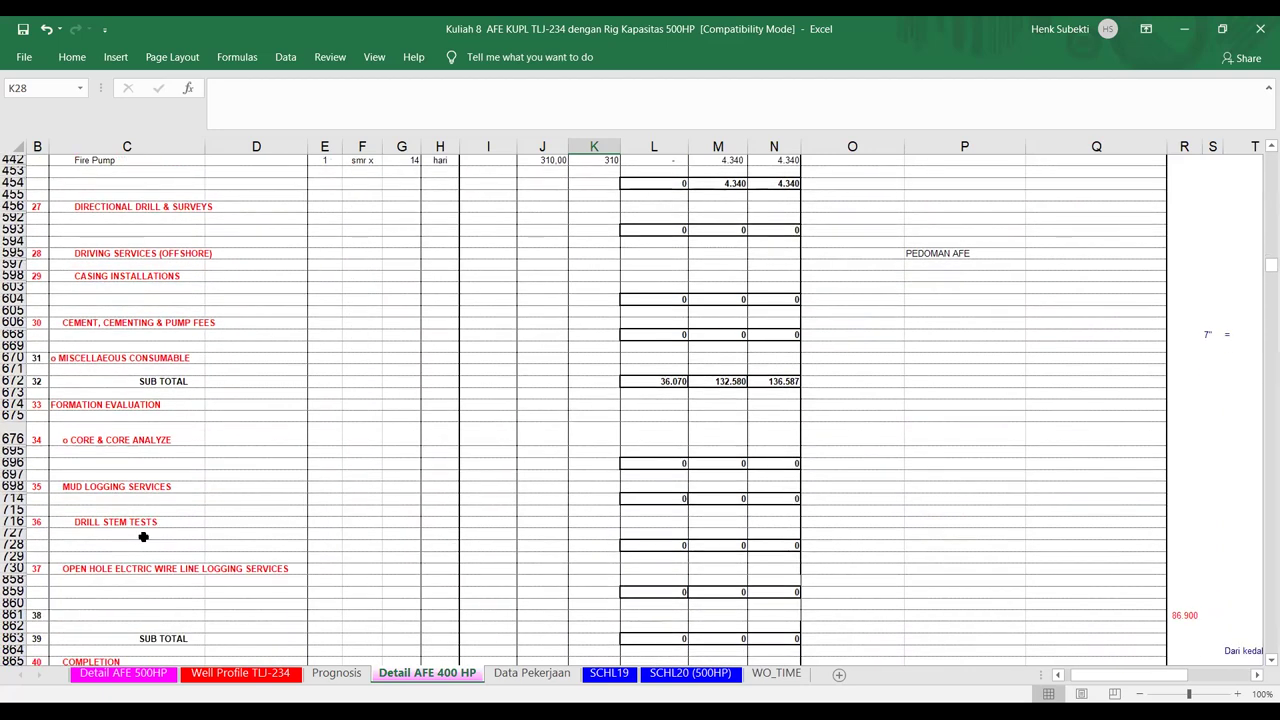
scroll(145, 567, down, 5)
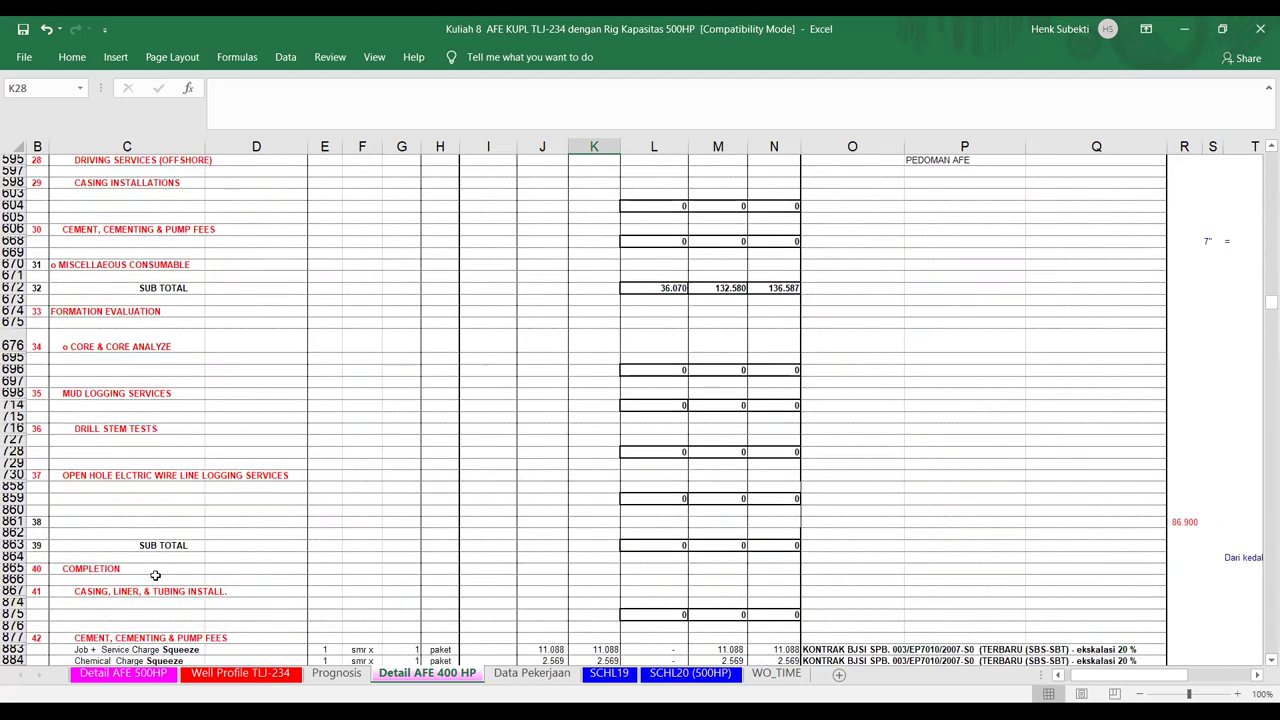
scroll(155, 575, down, 3)
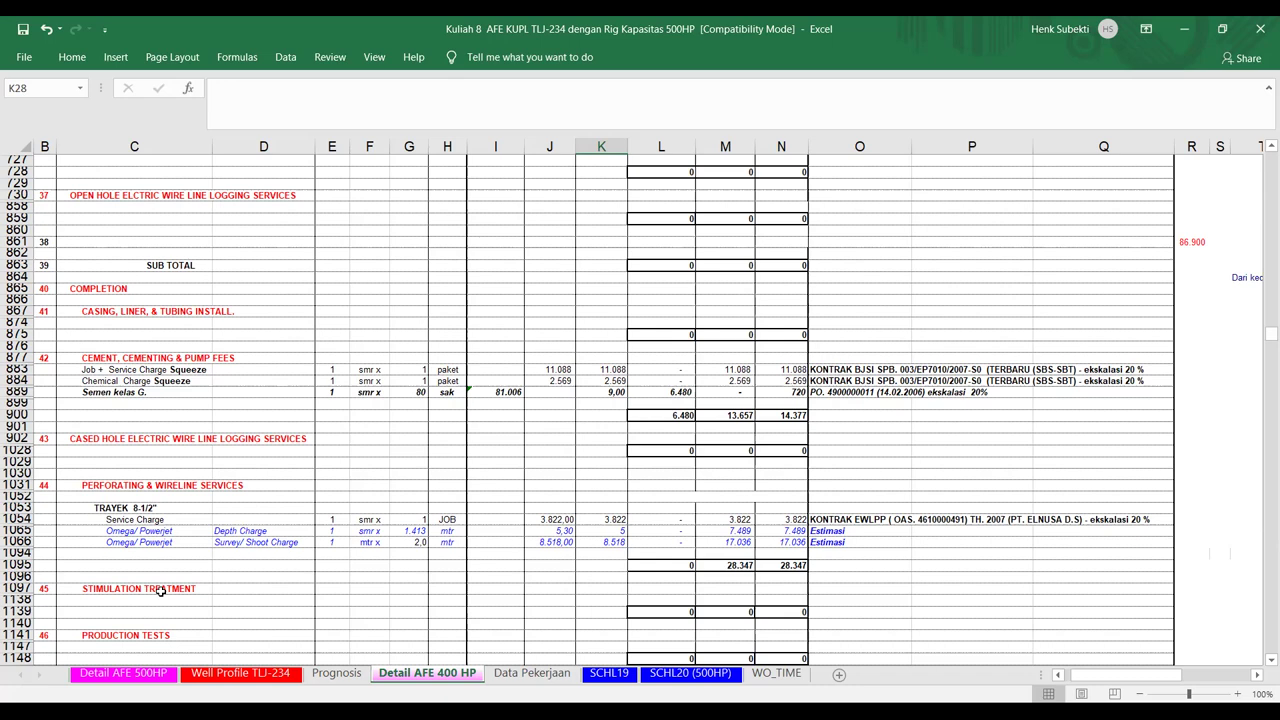
scroll(160, 591, down, 1)
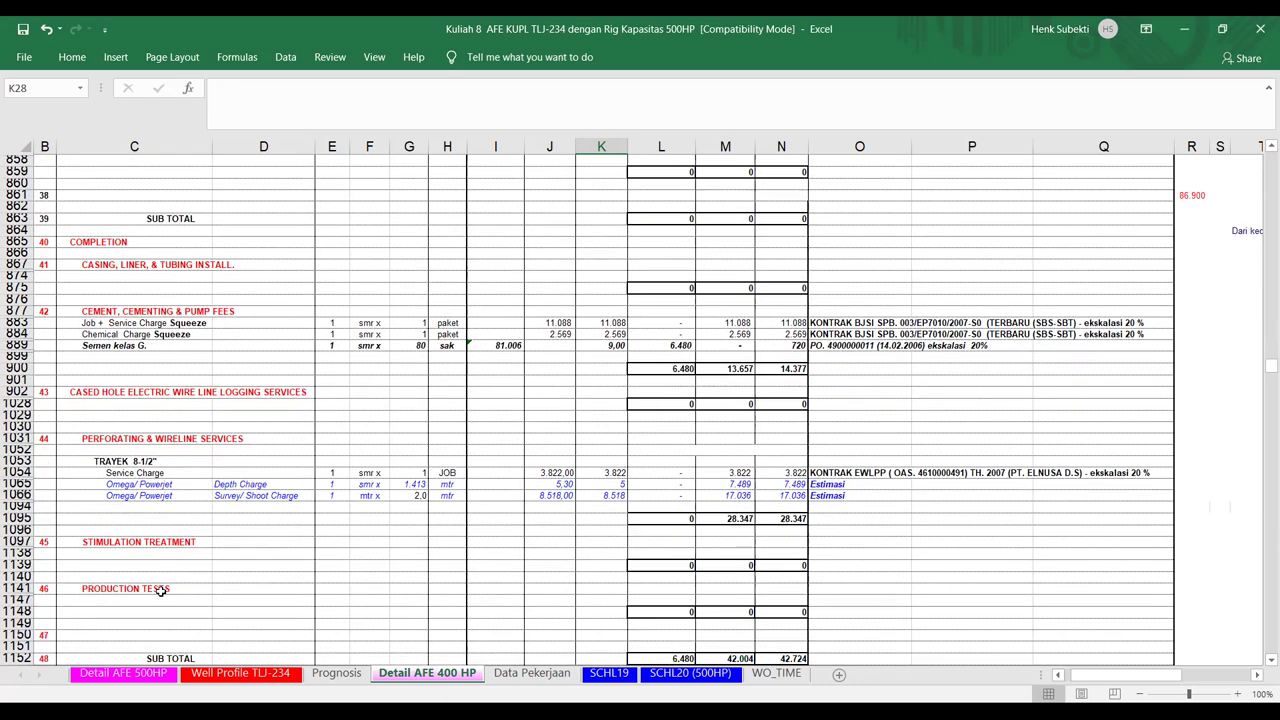
scroll(143, 588, down, 2)
scroll(143, 588, down, 1)
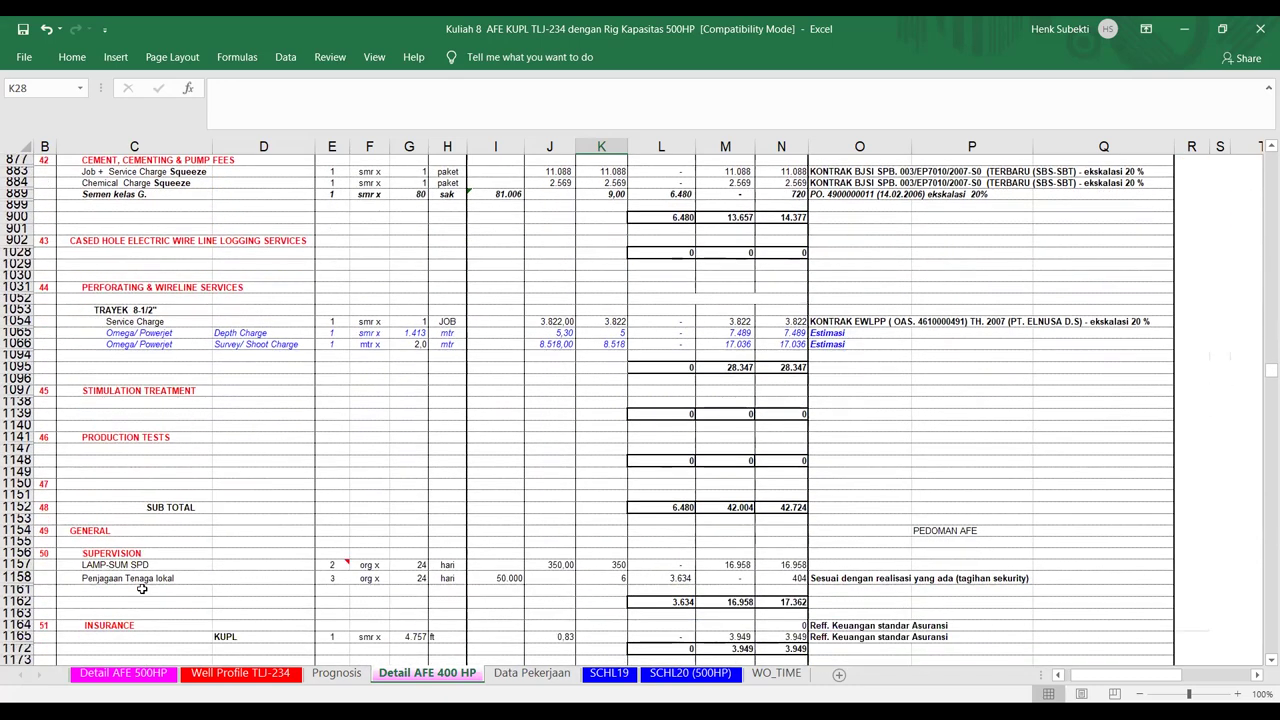
- Review the general costs, from supervision and insurance through transportation, fuel and camp facilities to the total costs
scroll(143, 587, down, 2)
scroll(142, 587, down, 1)
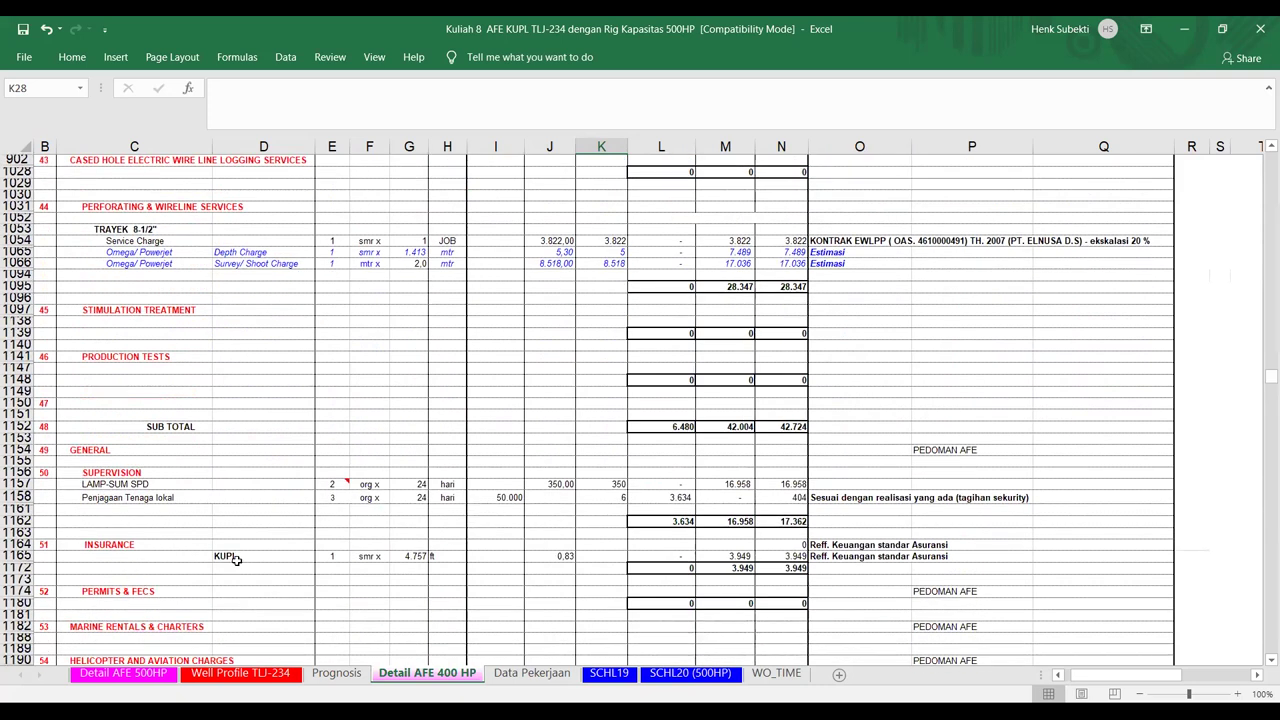
scroll(268, 560, down, 1)
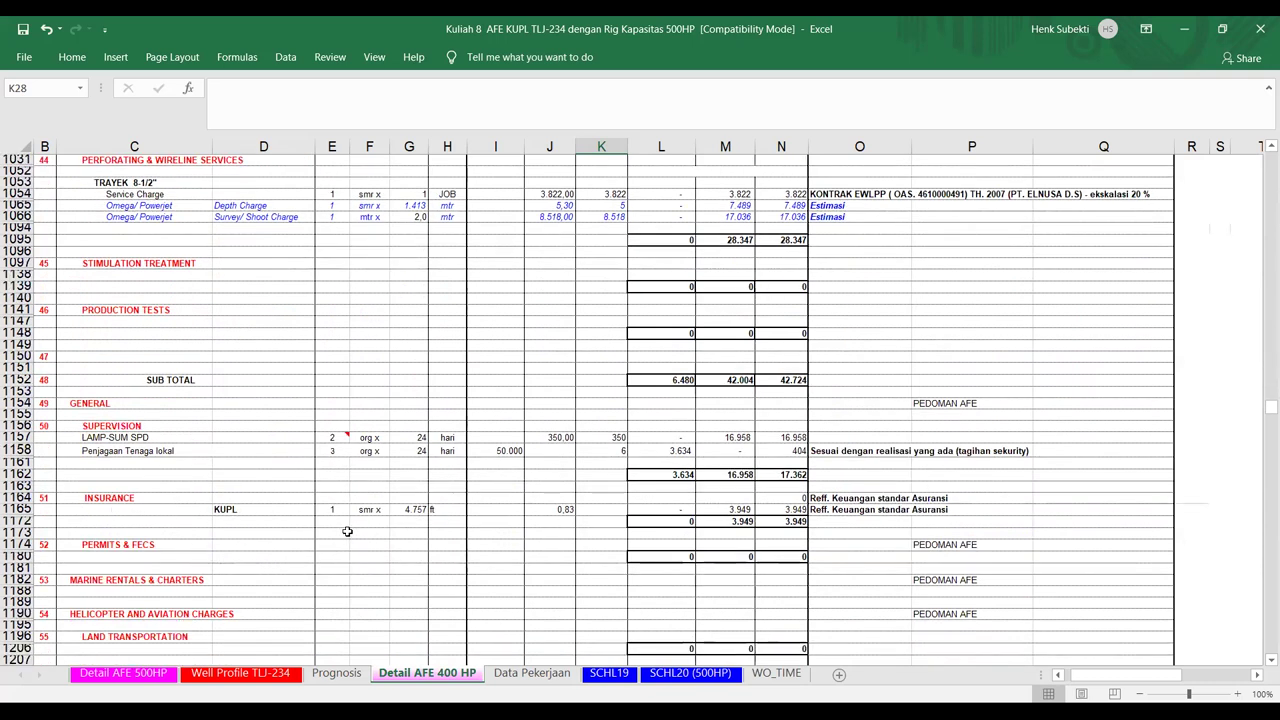
scroll(187, 591, down, 1)
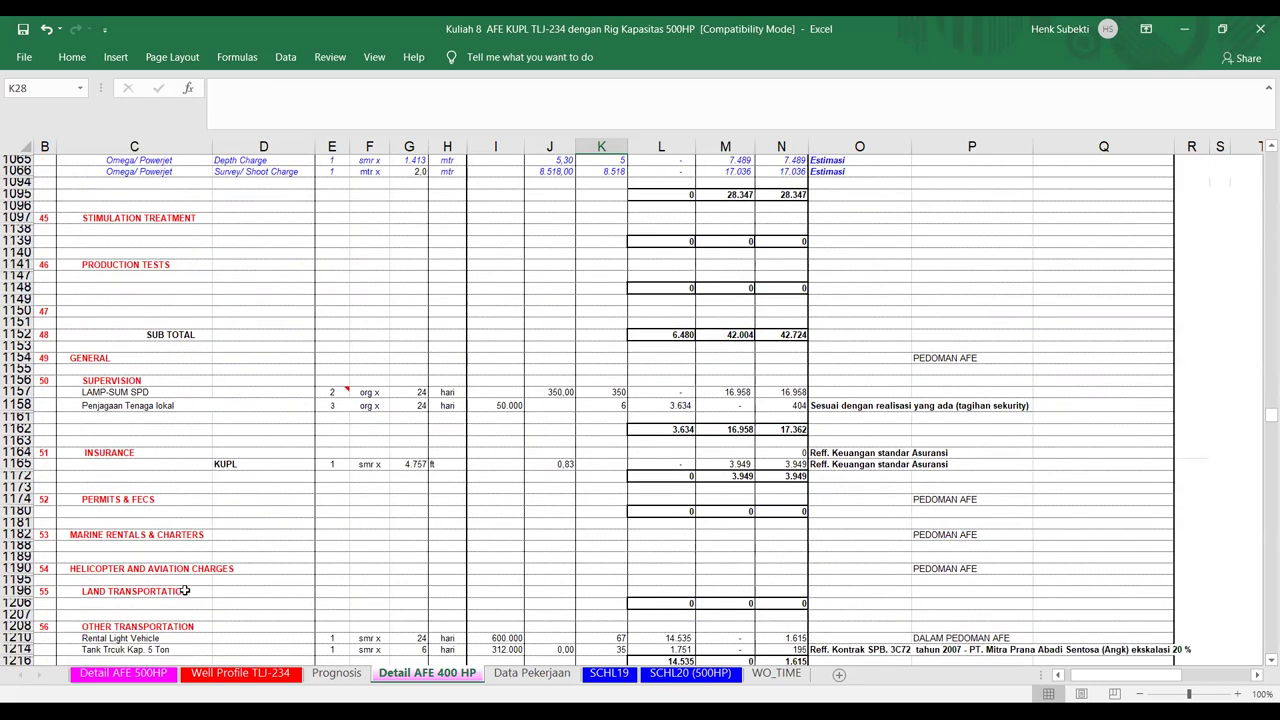
scroll(184, 589, down, 1)
scroll(183, 588, down, 4)
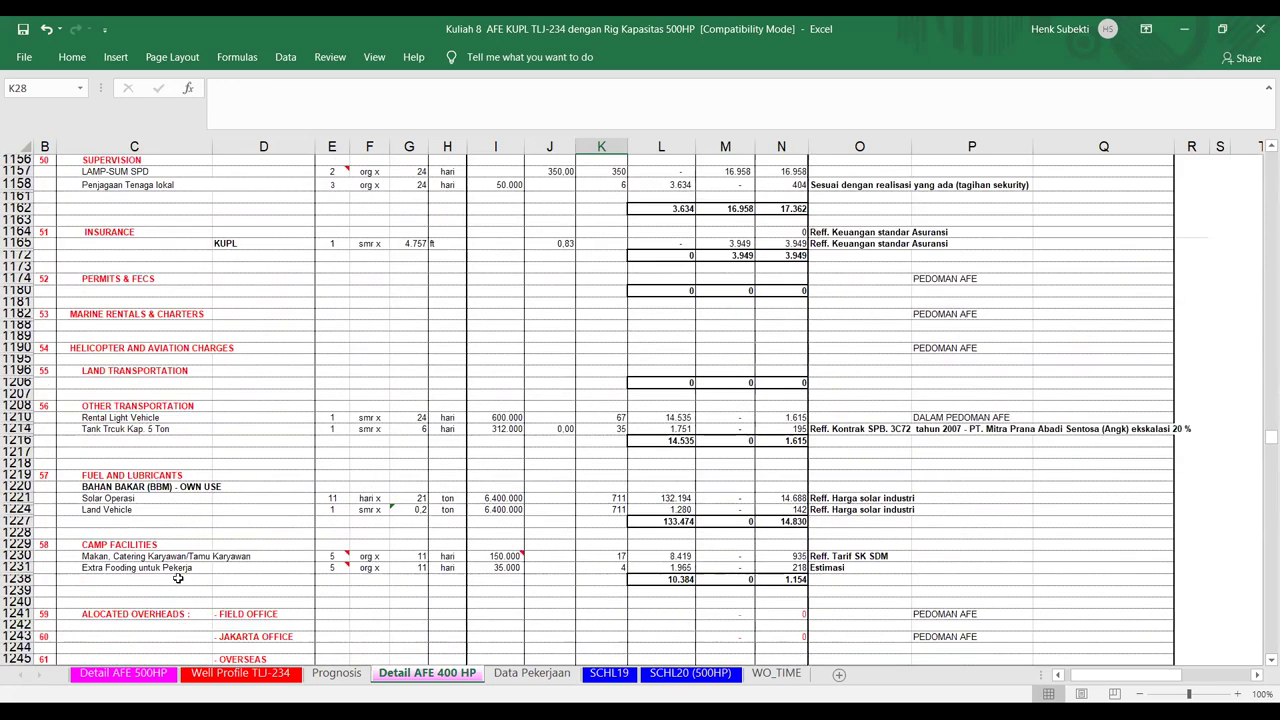
scroll(179, 538, down, 3)
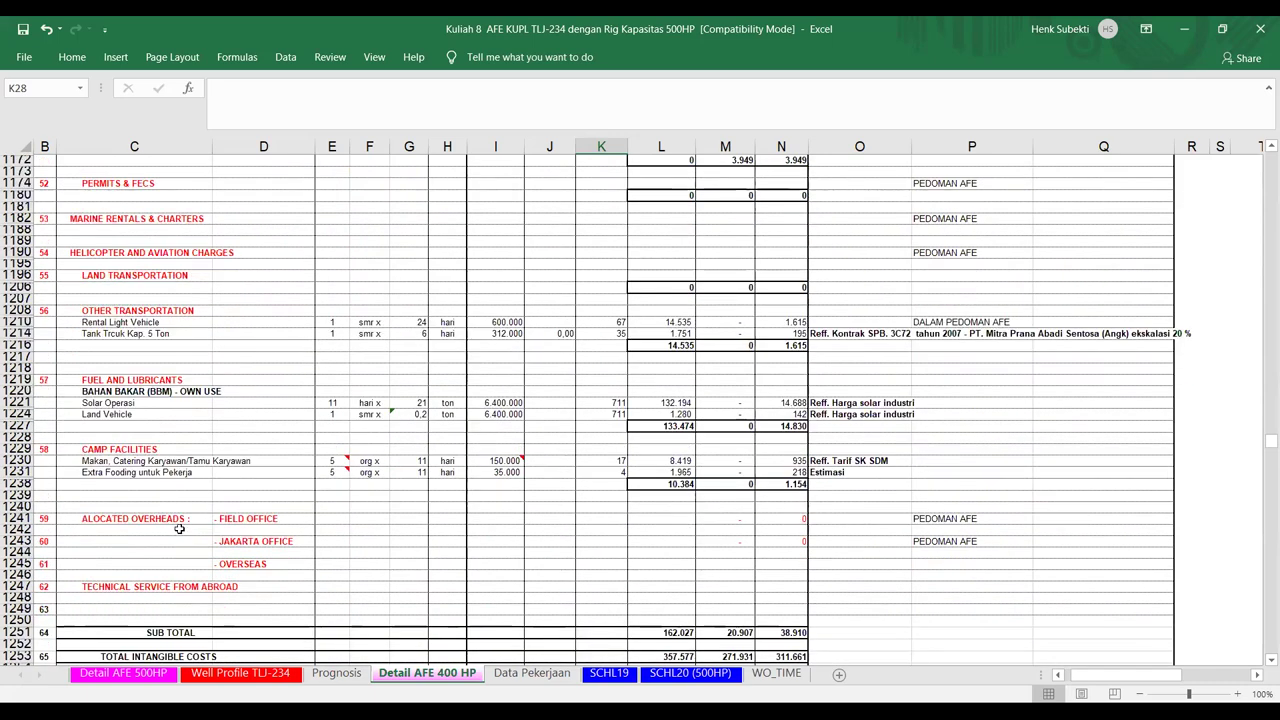
scroll(179, 531, down, 2)
scroll(179, 521, down, 1)
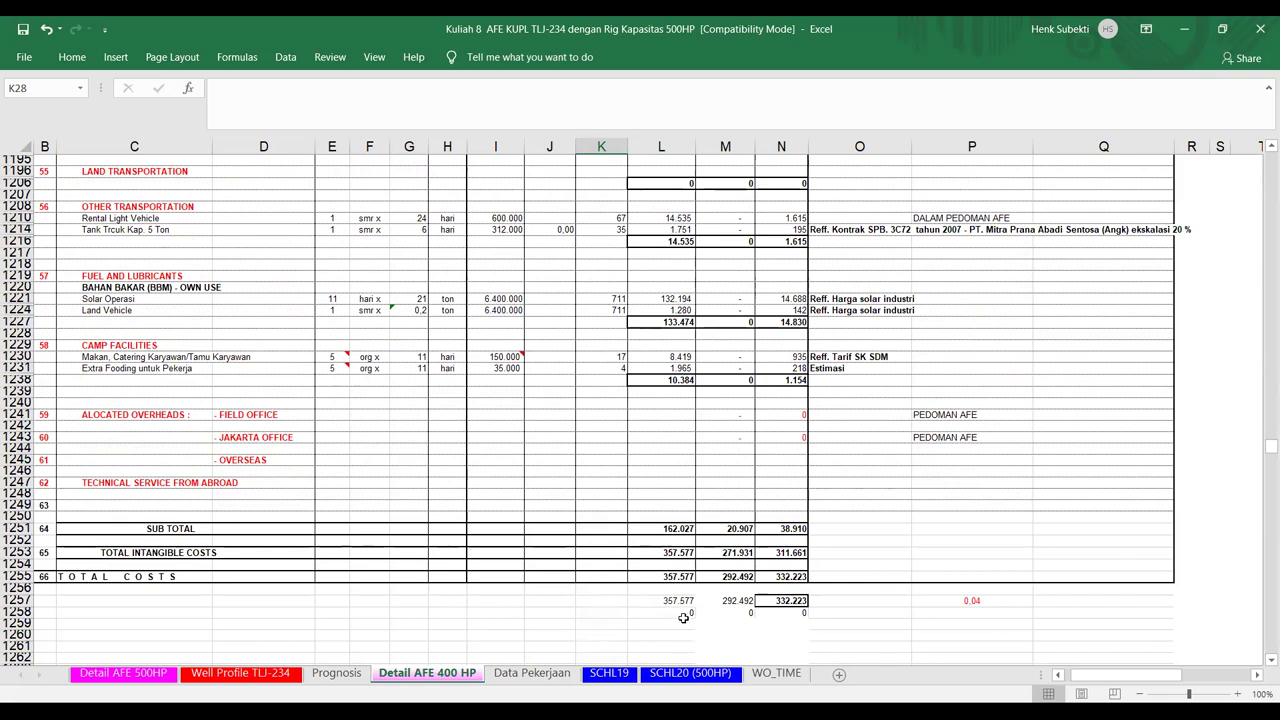
- Examine the TLJ-234 project time estimation on the Data Pekerjaan sheet, from rig moving through workover and completion to drilling days
click(547, 678)
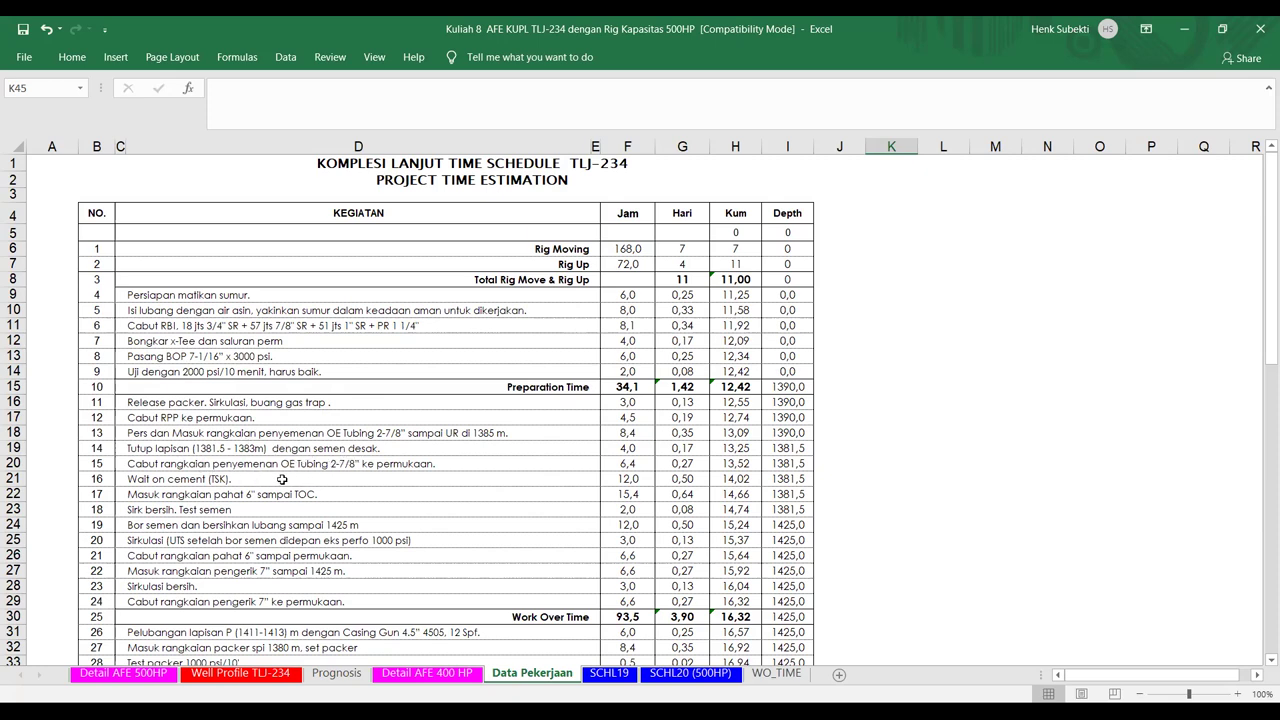
scroll(278, 480, down, 1)
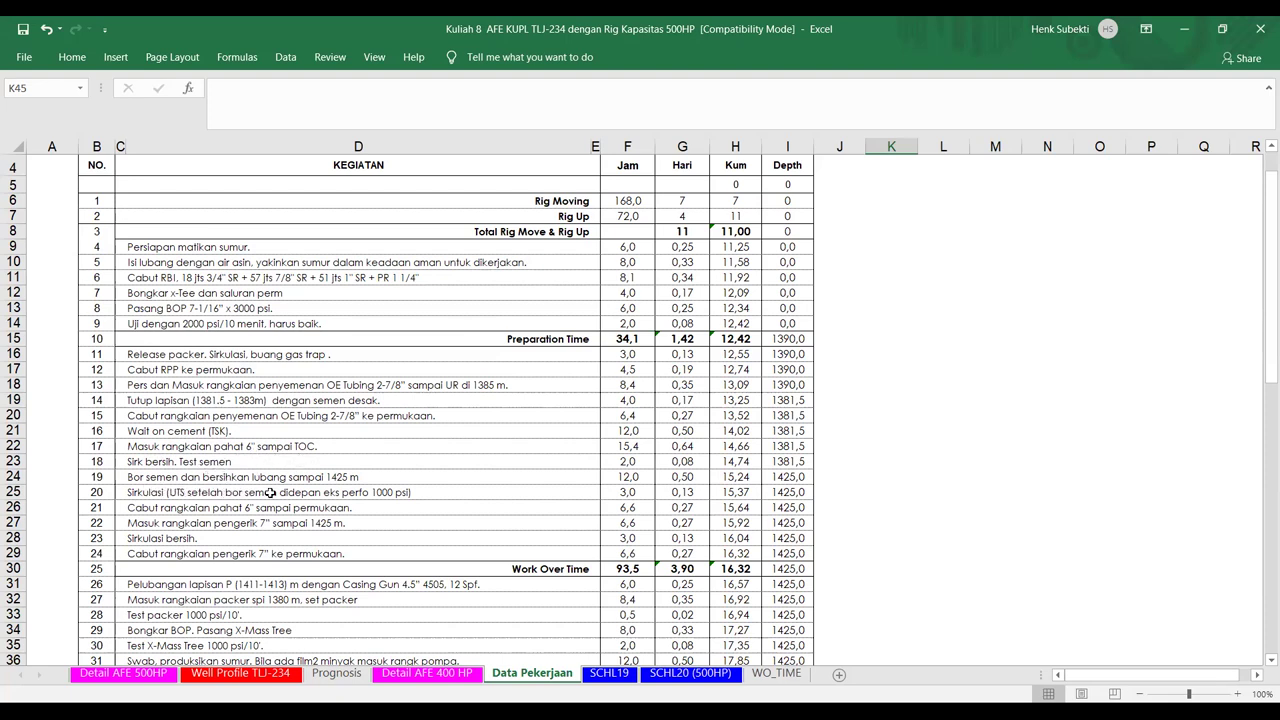
scroll(318, 486, down, 1)
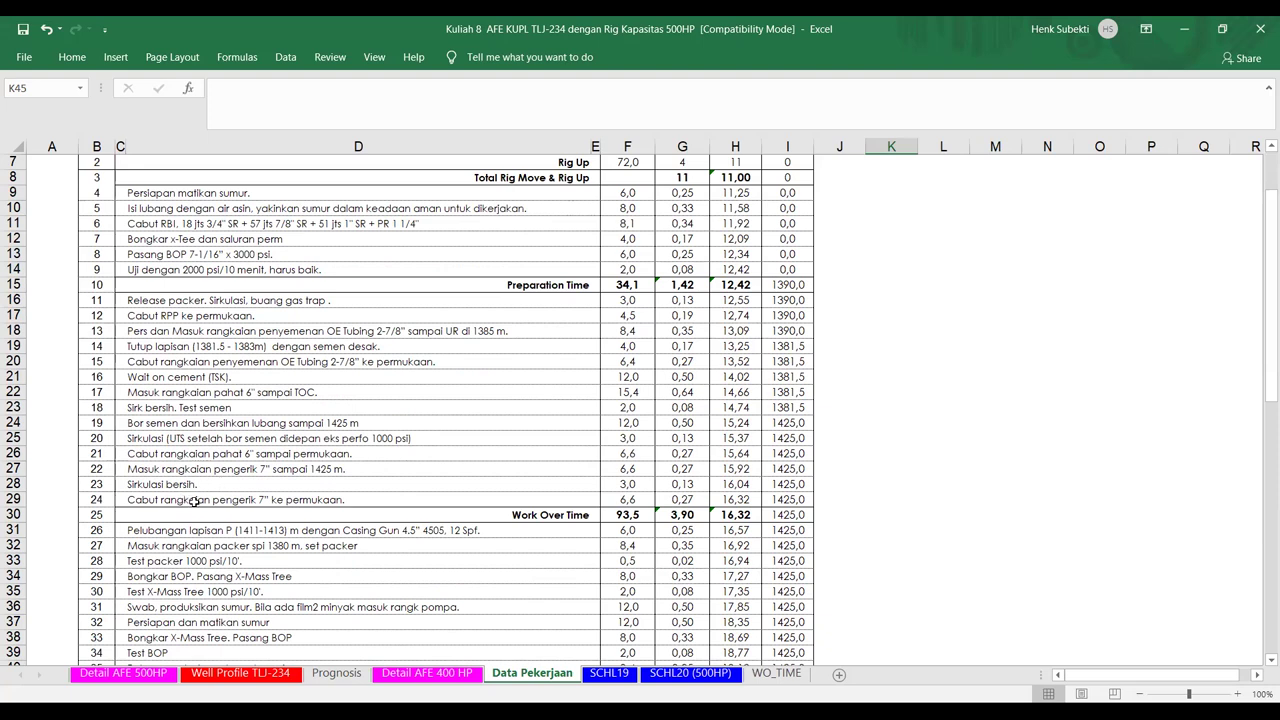
scroll(193, 502, down, 1)
scroll(193, 502, down, 3)
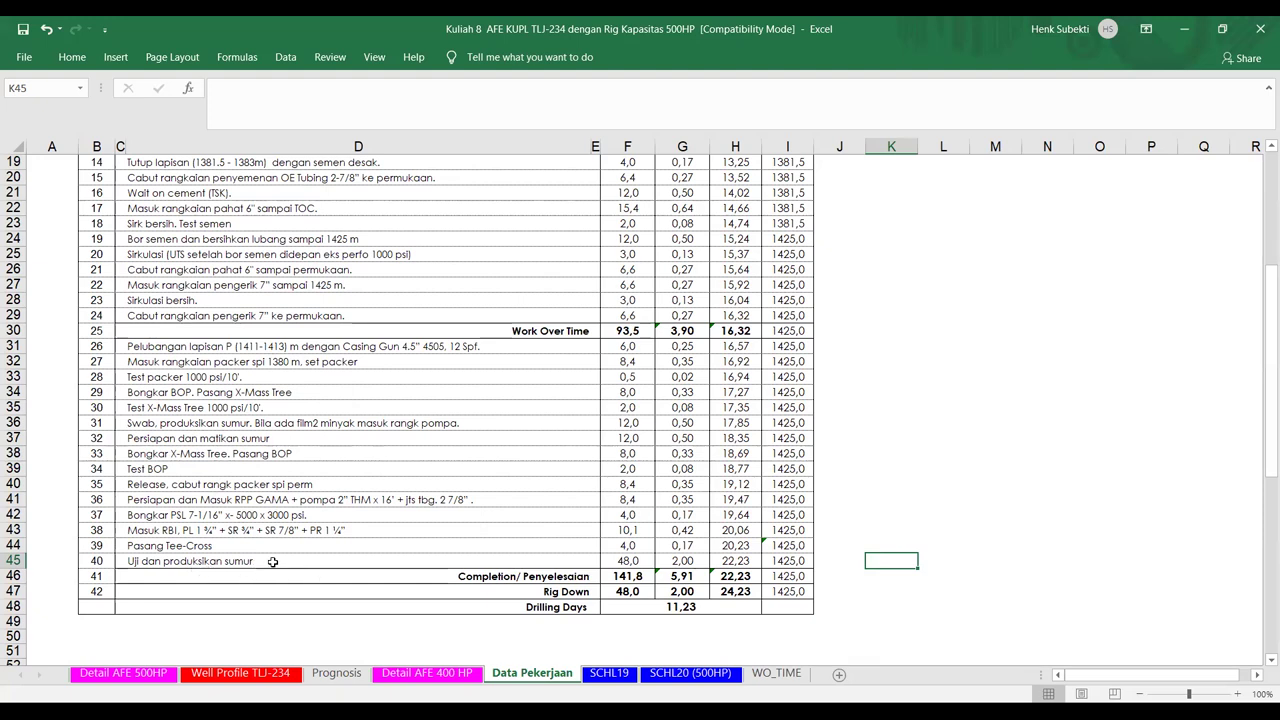
scroll(273, 561, down, 2)
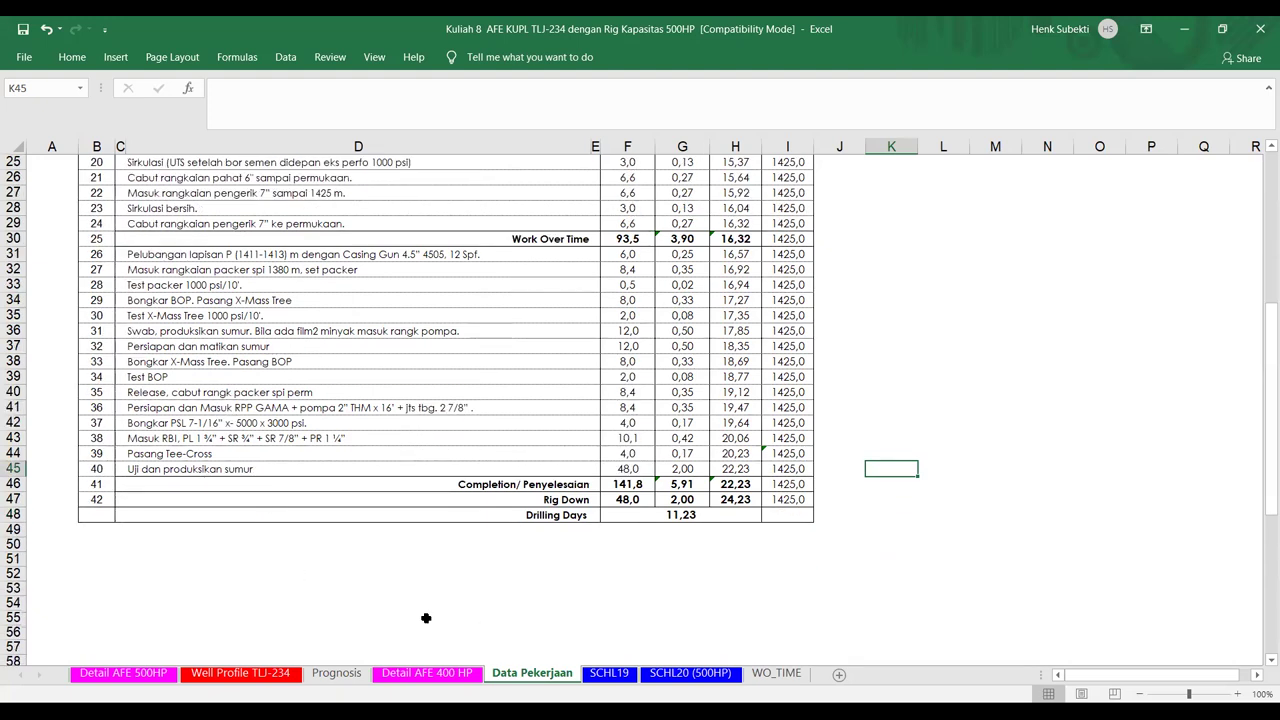
scroll(306, 557, down, 4)
scroll(306, 557, down, 12)
scroll(297, 554, up, 19)
scroll(297, 551, down, 2)
scroll(297, 551, up, 7)
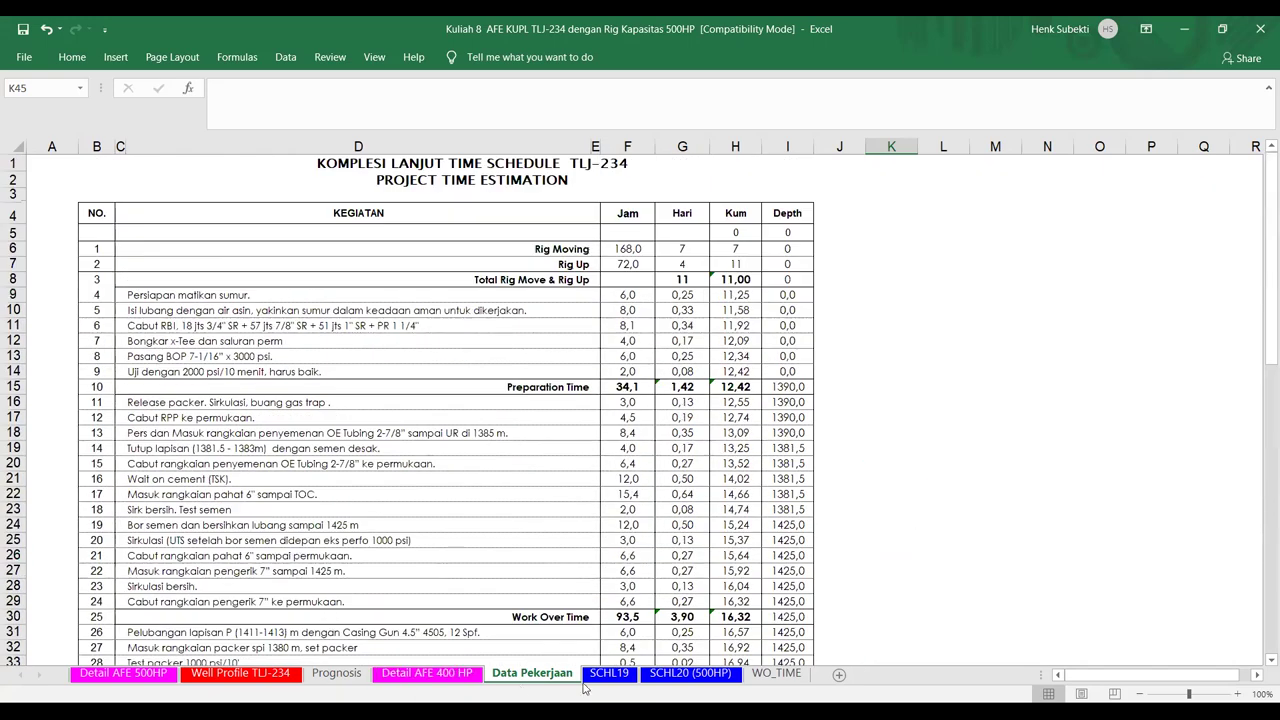
- Review the header of the SCHL19 budget schedule, covering operator, project and well details, target coordinates, rig days and well cost figures
click(607, 675)
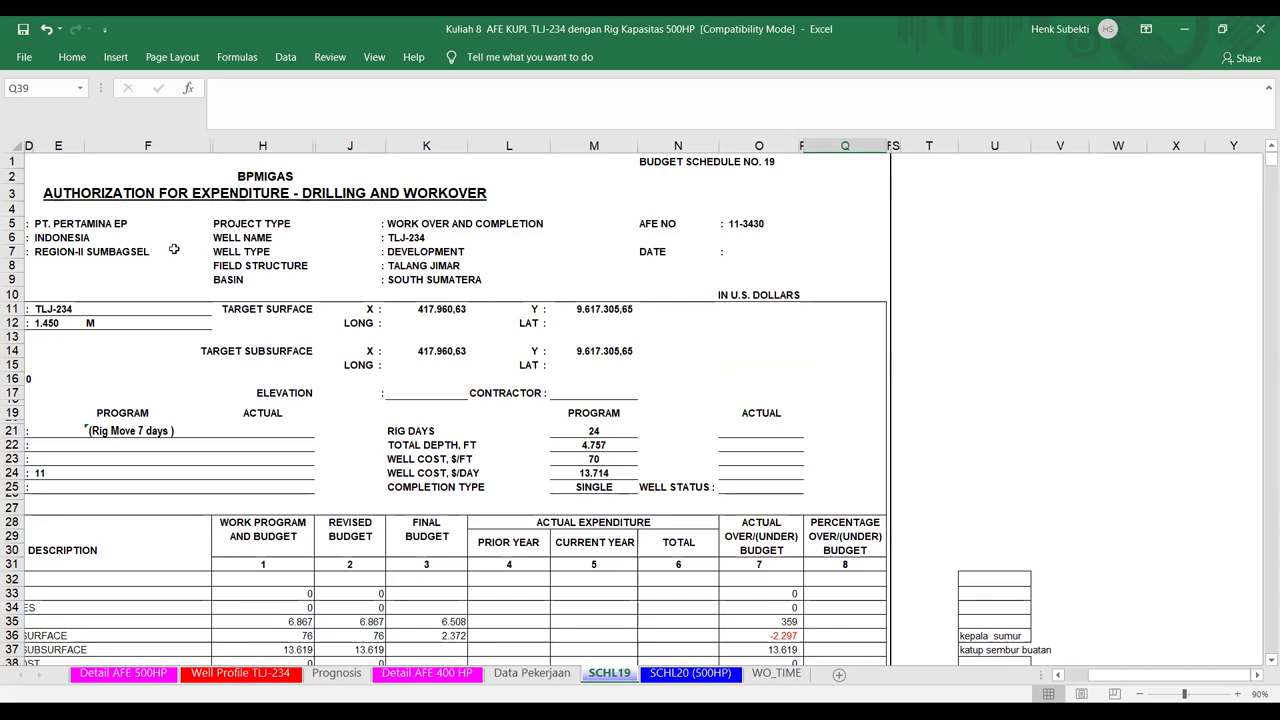
scroll(176, 243, down, 1)
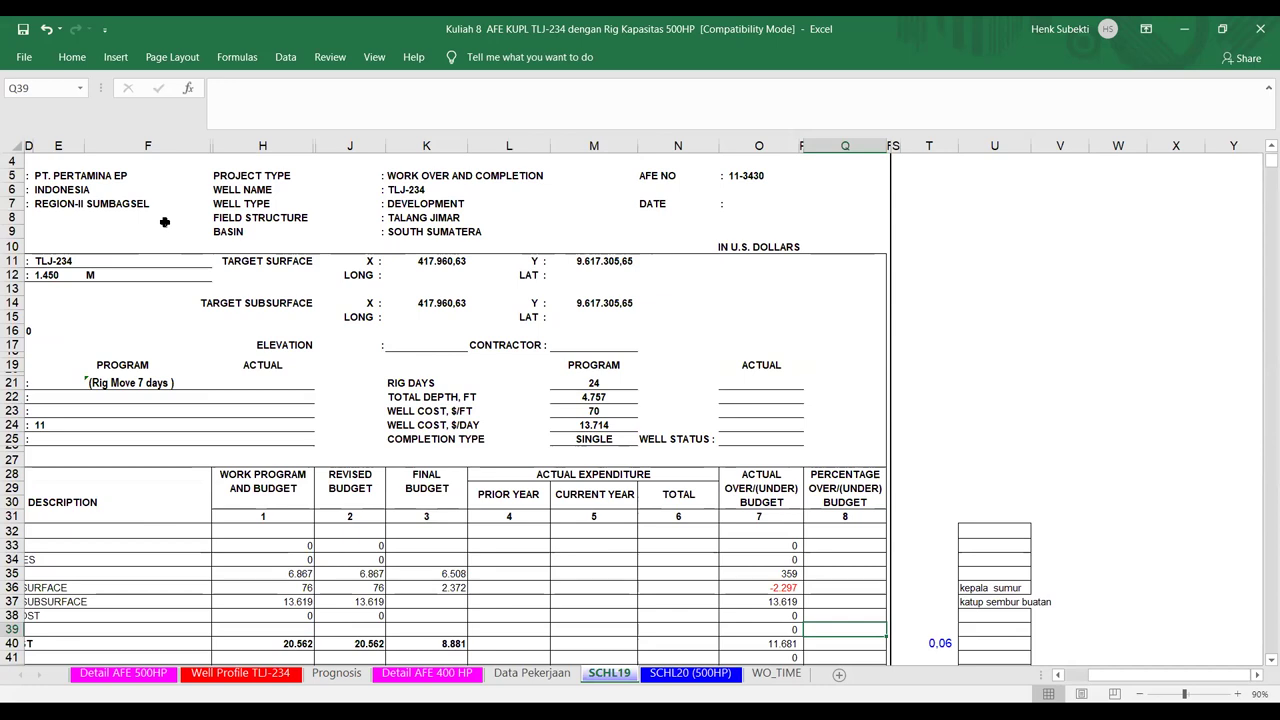
scroll(167, 219, down, 2)
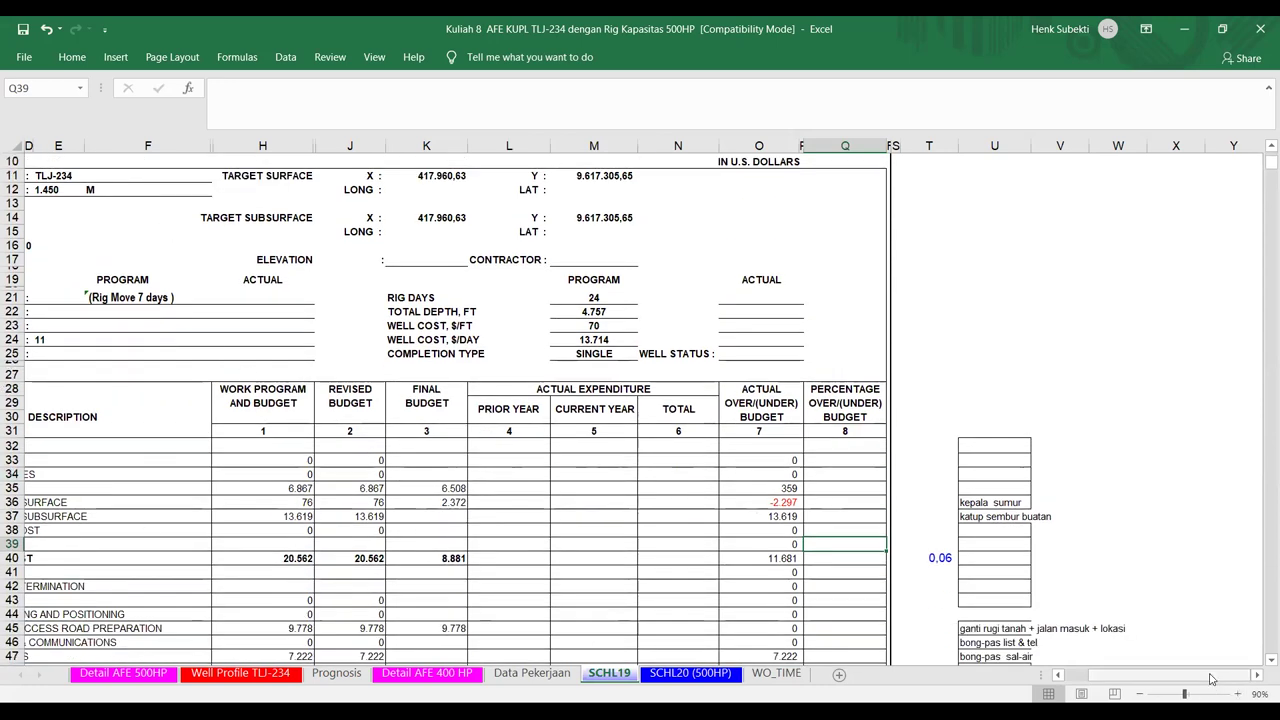
scroll(1125, 672, left, 3)
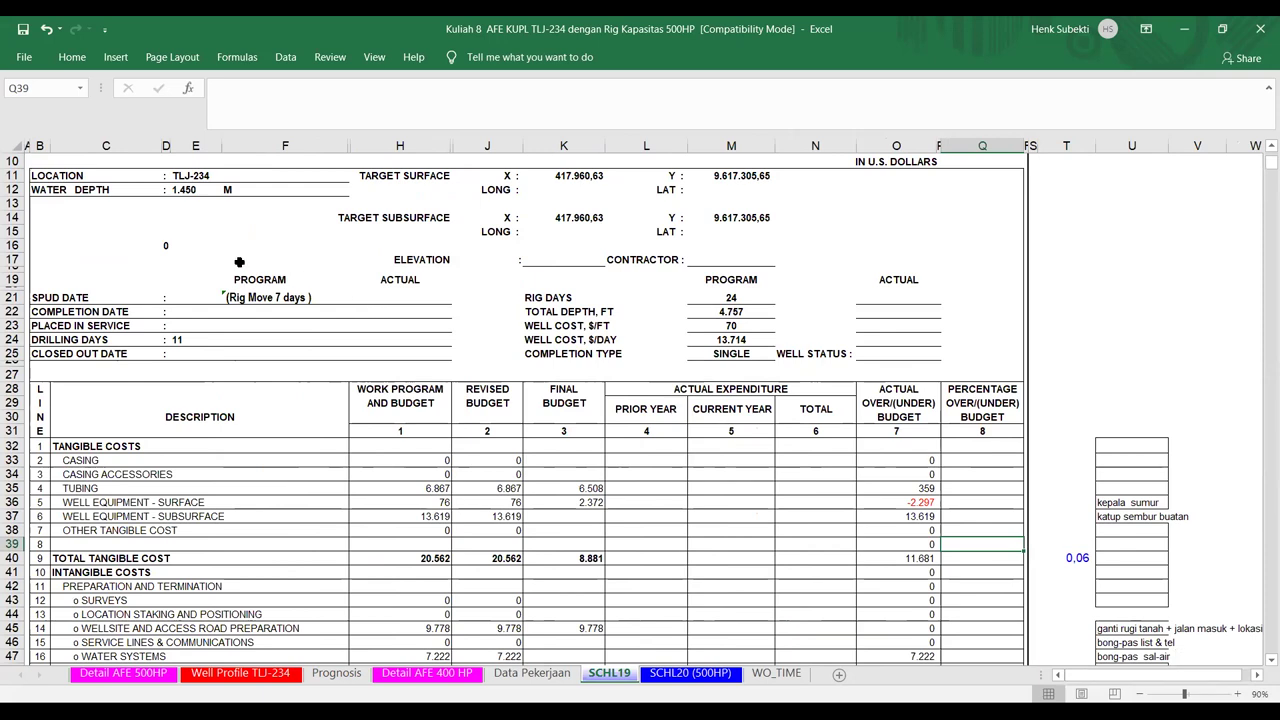
scroll(266, 256, down, 4)
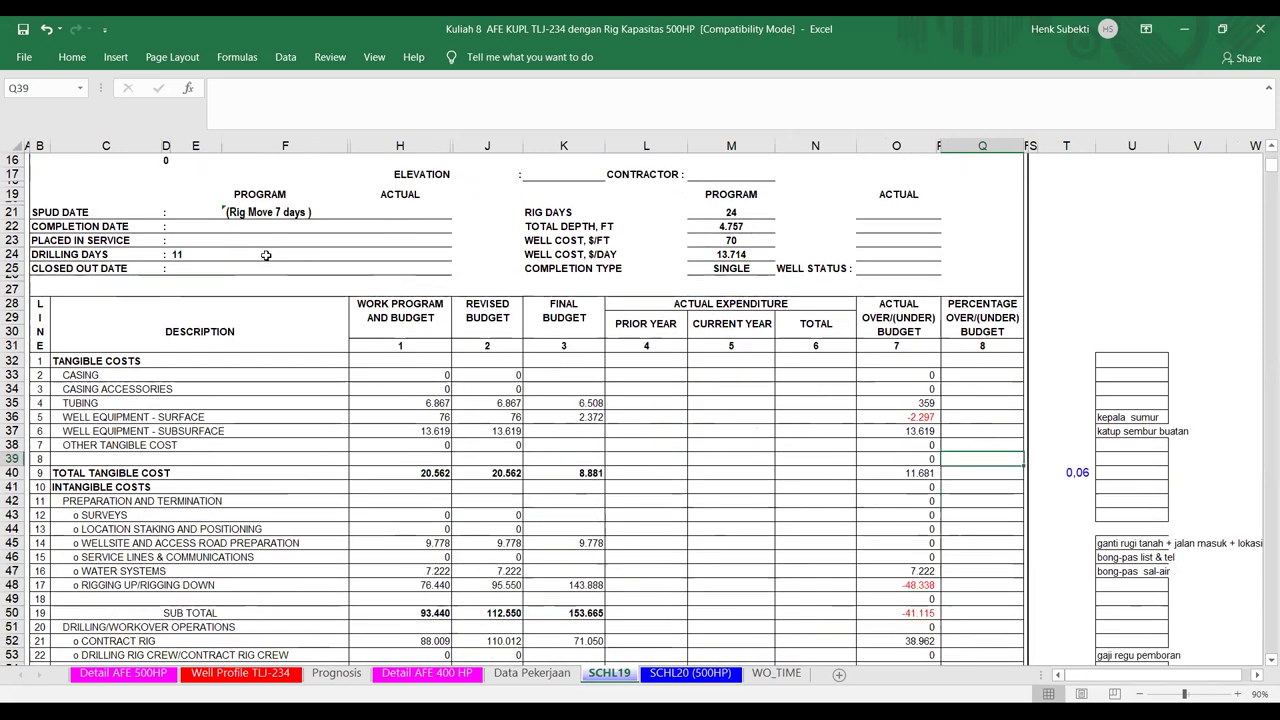
scroll(198, 377, up, 7)
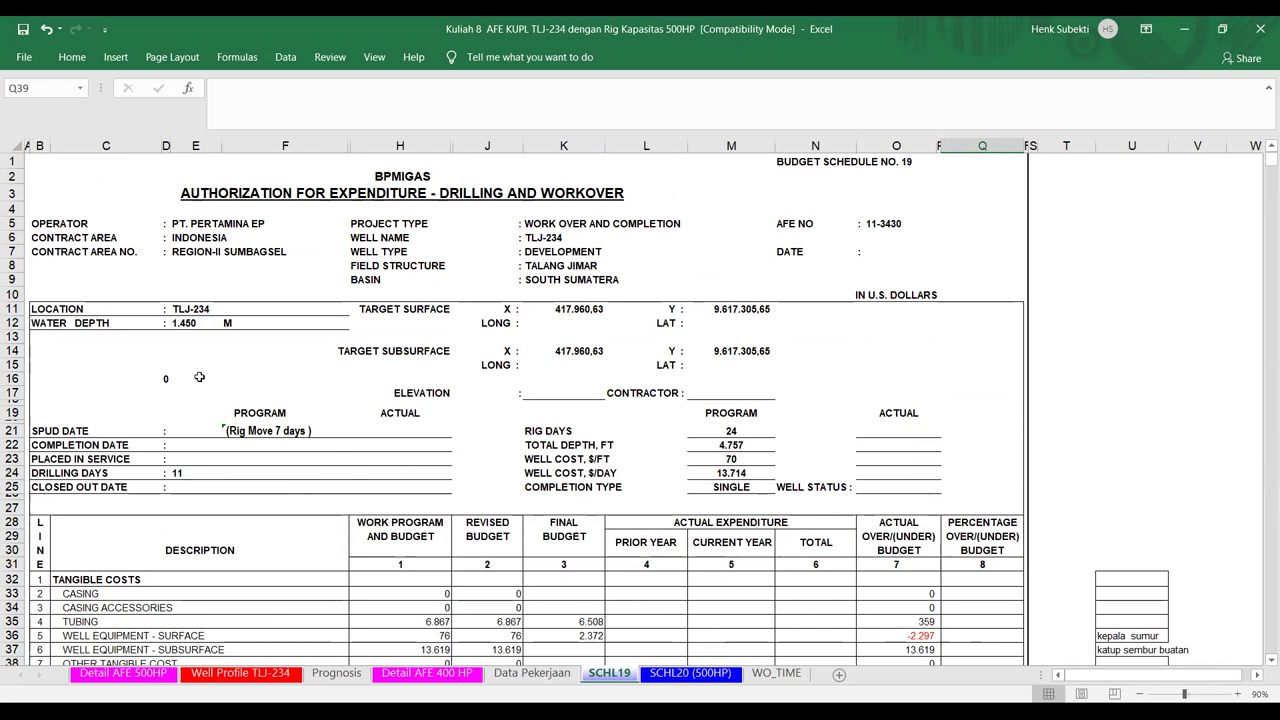
scroll(395, 290, down, 2)
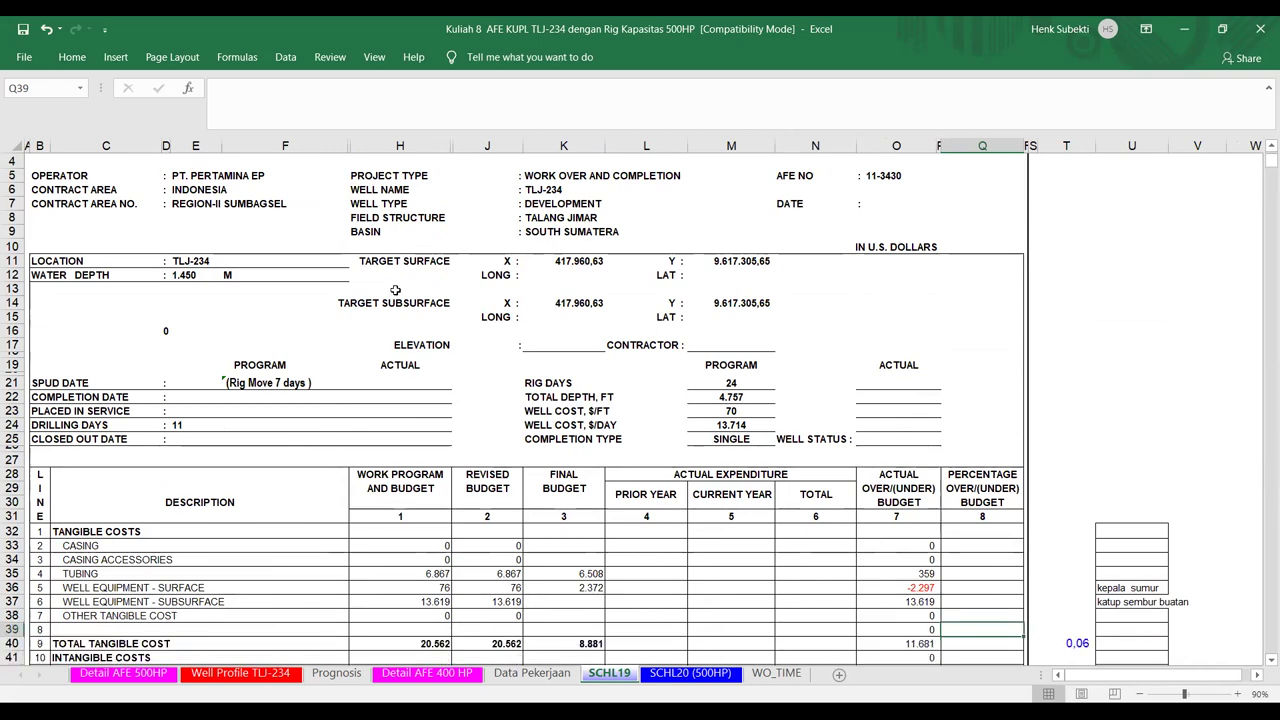
scroll(395, 290, down, 1)
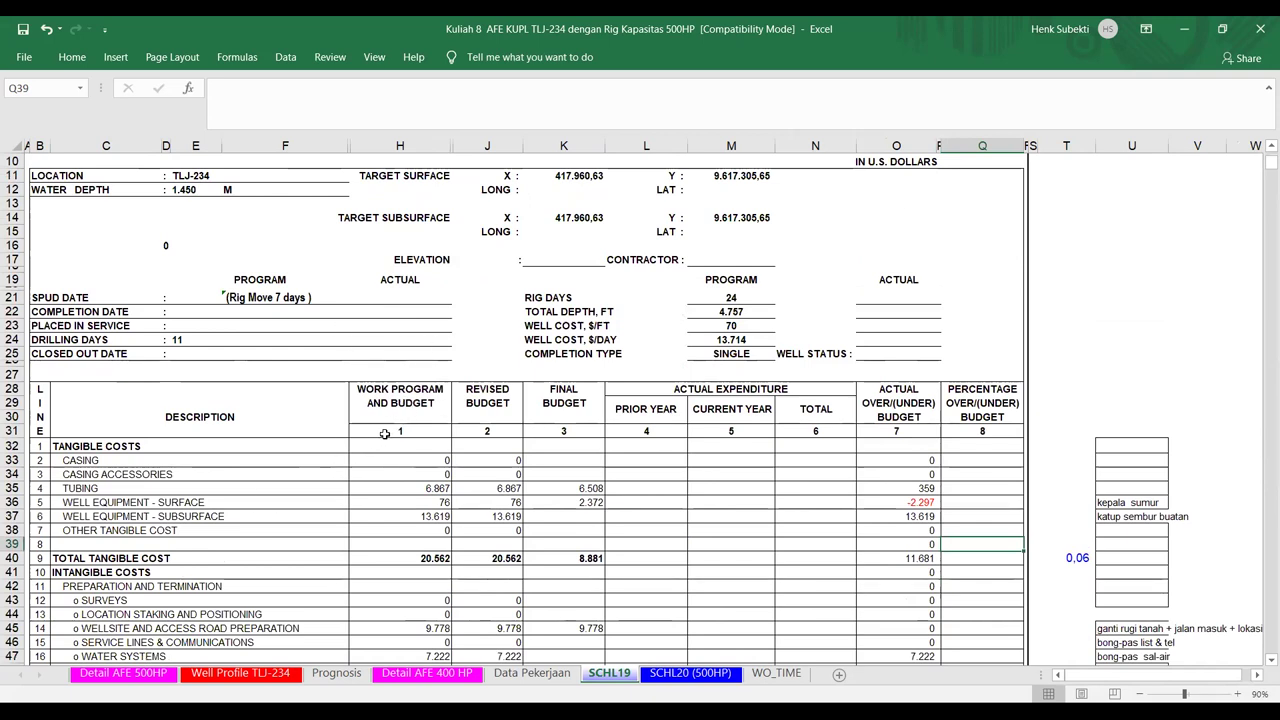
- Skim the SCHL19 budget table down to the total costs, approval block and exchange rate remark, and return to the tangible costs
scroll(423, 452, down, 5)
scroll(410, 459, down, 7)
scroll(410, 459, down, 12)
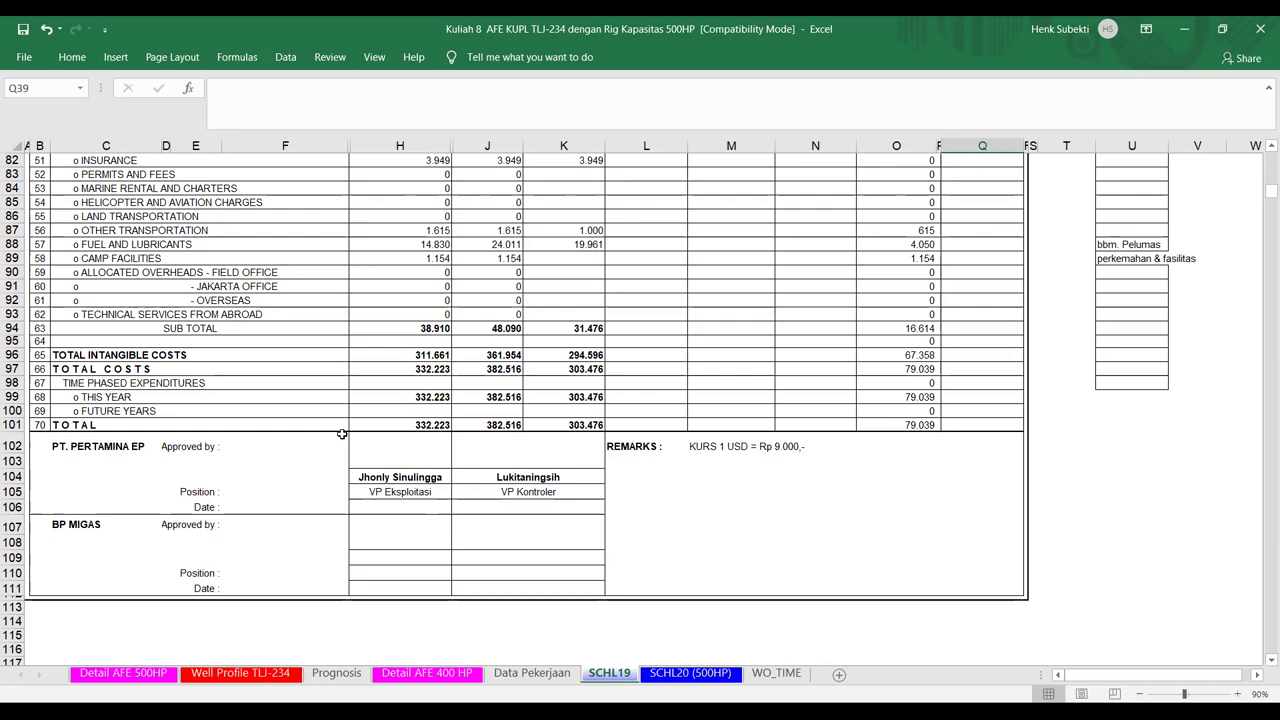
scroll(342, 434, up, 6)
scroll(342, 434, up, 15)
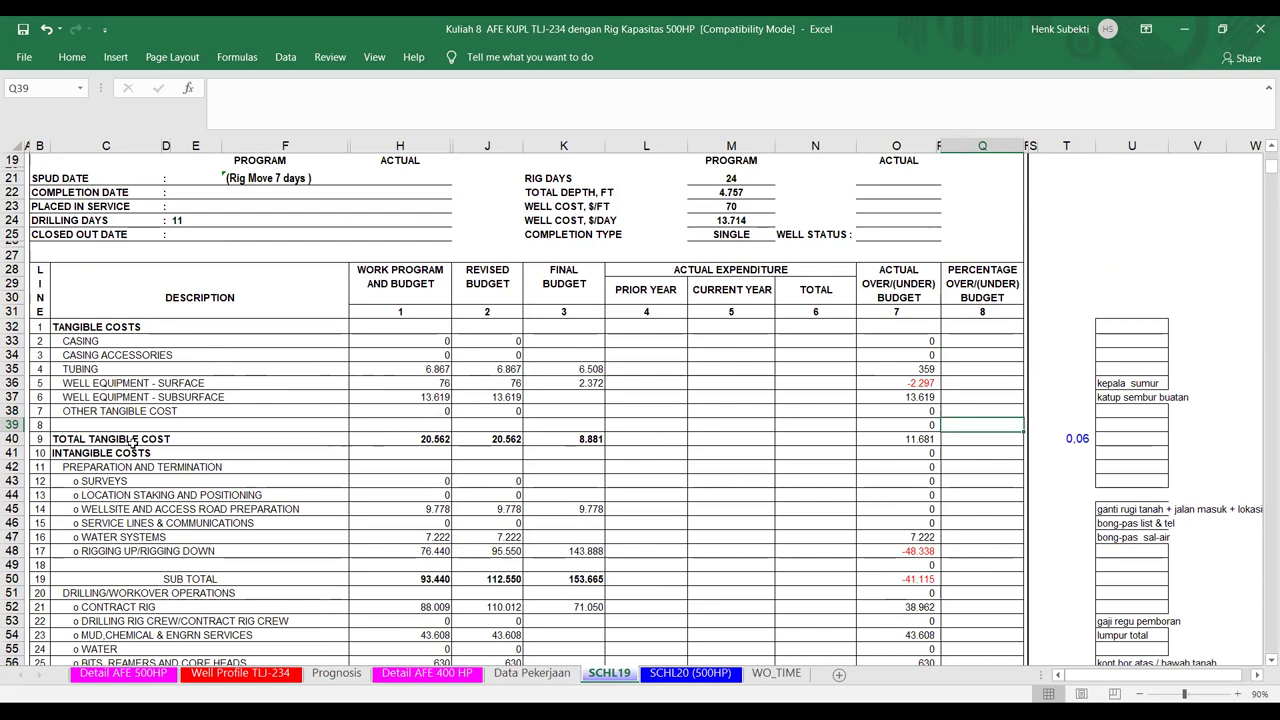
- Examine the SCHL19 cost lines section by section, comparing work program, revised and final budgets from tangible costs to the overall total
scroll(133, 444, down, 2)
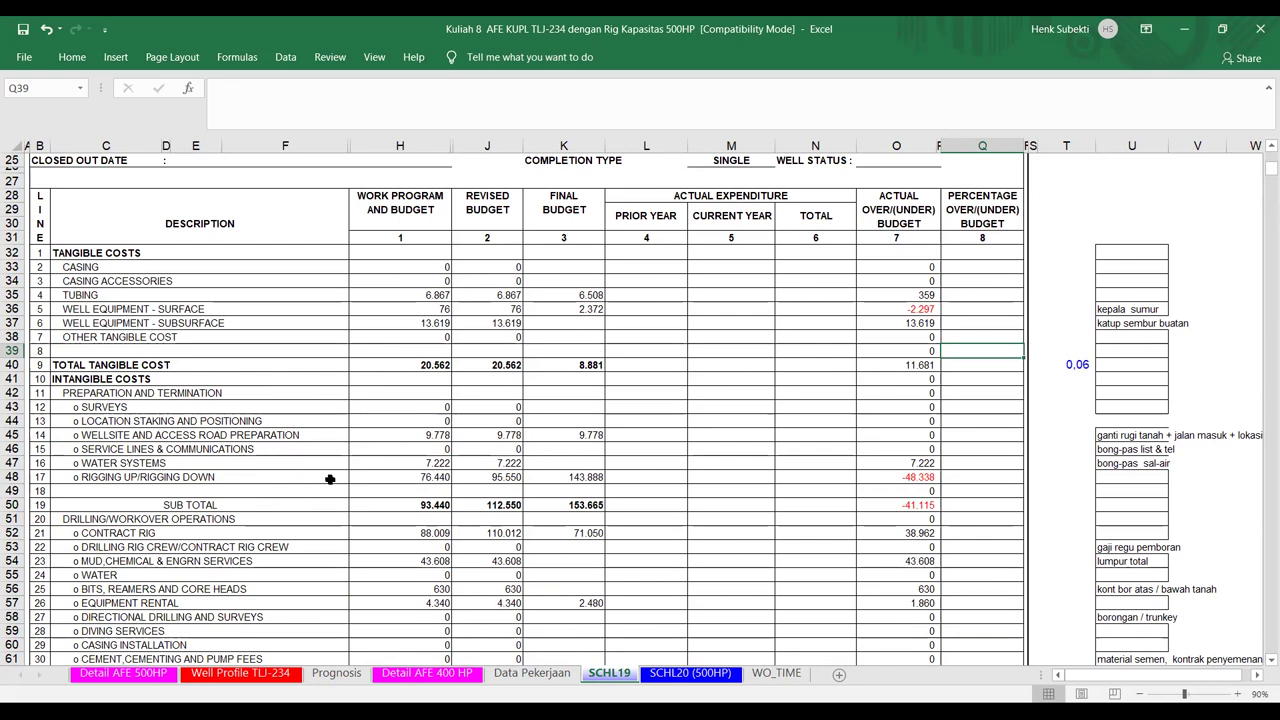
scroll(361, 469, down, 3)
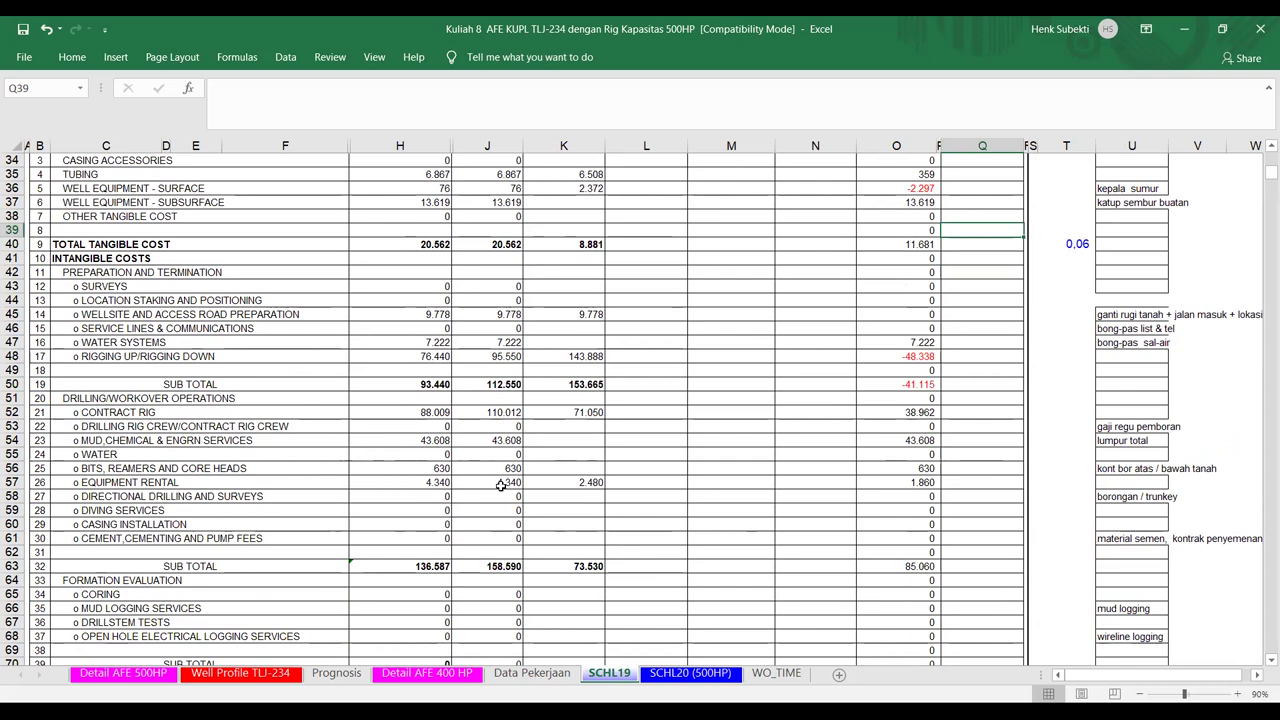
scroll(470, 505, down, 5)
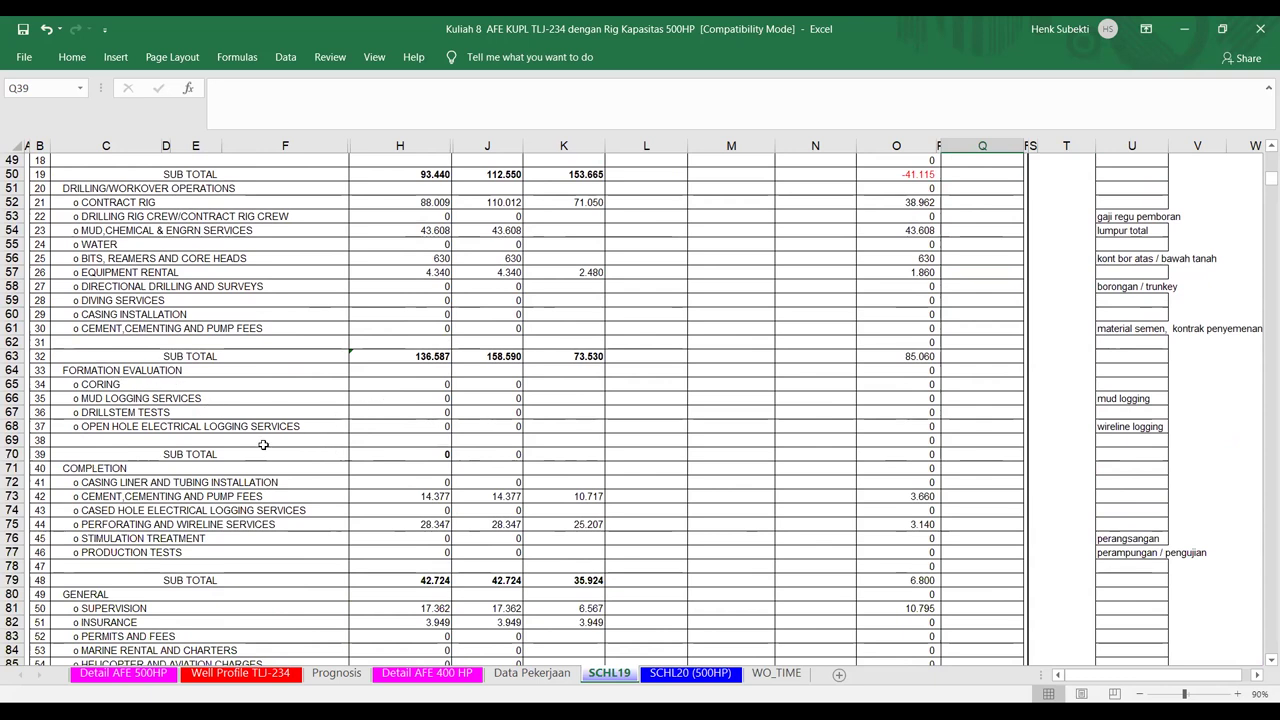
scroll(250, 458, down, 1)
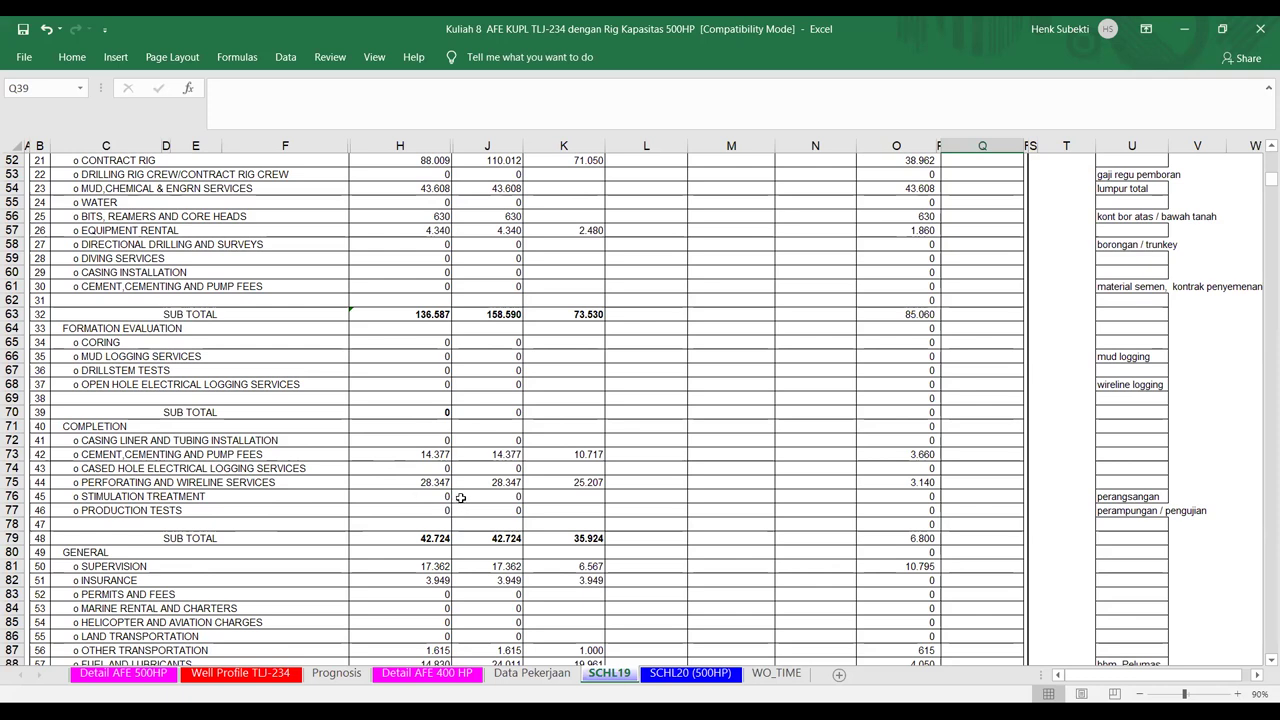
scroll(461, 497, down, 4)
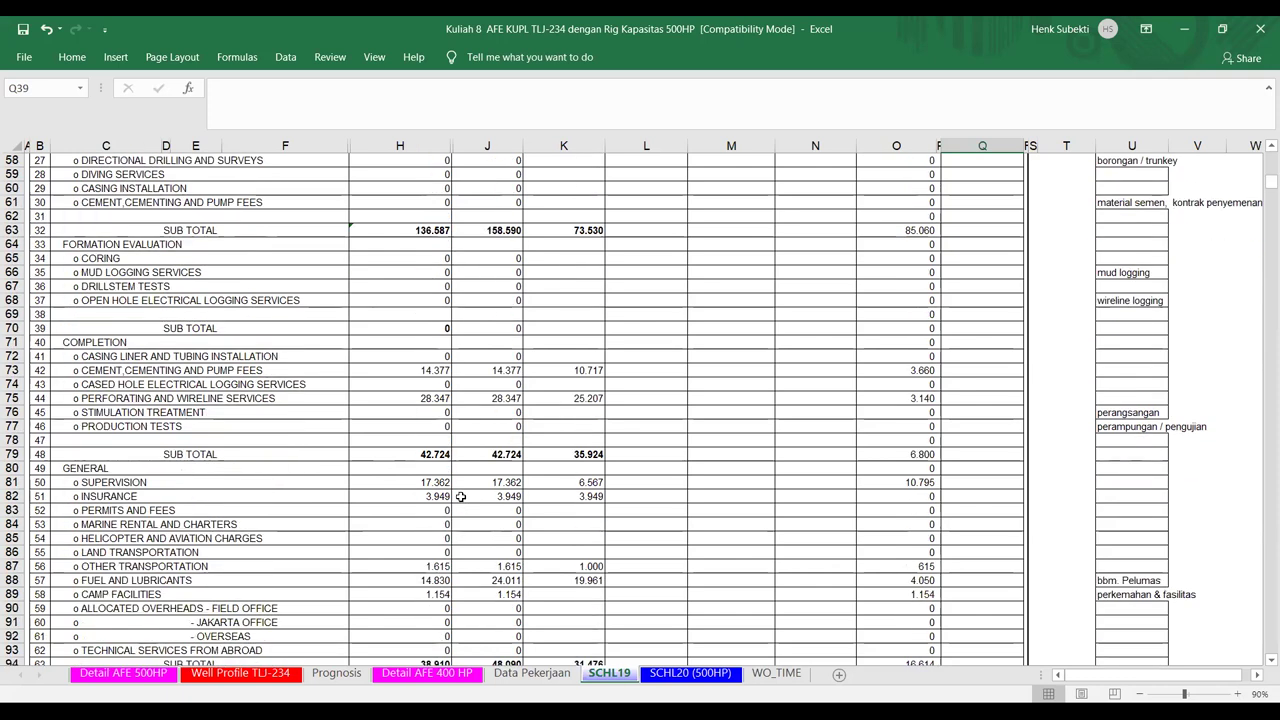
scroll(459, 494, down, 1)
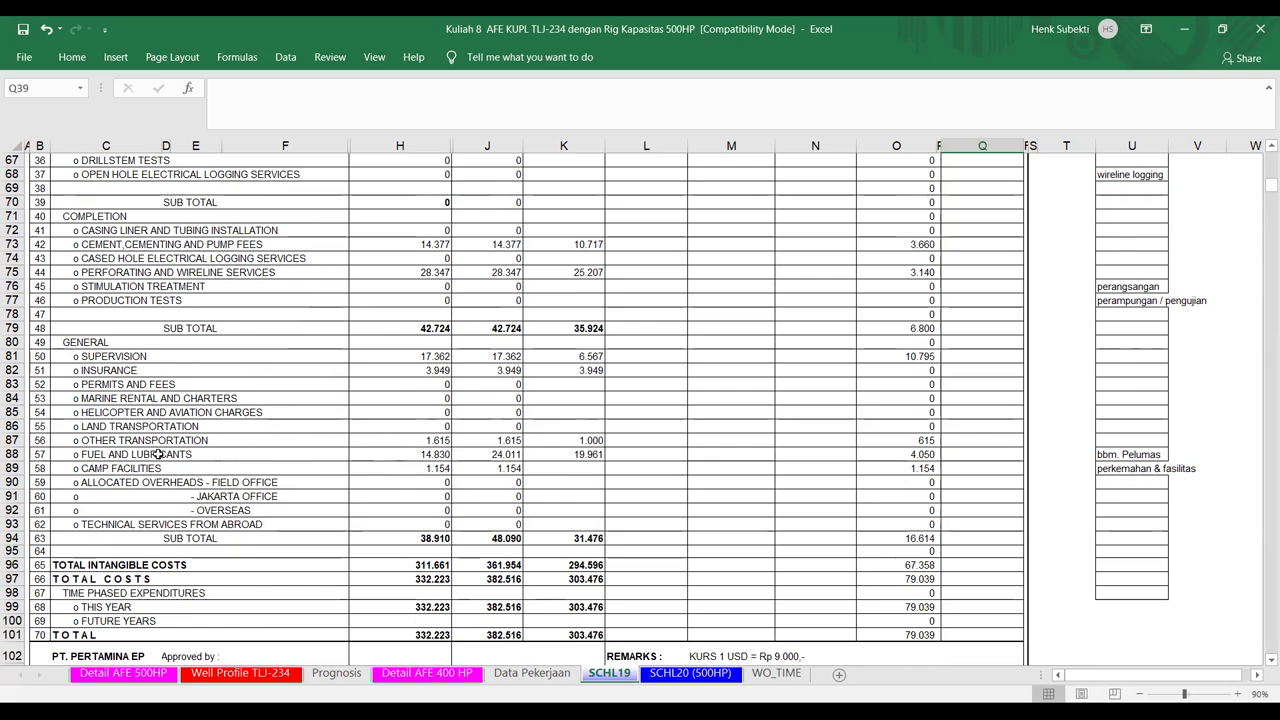
- Review the general costs, total costs, time phased expenditures and approval block at the end of the SCHL19 budget schedule
scroll(238, 460, down, 2)
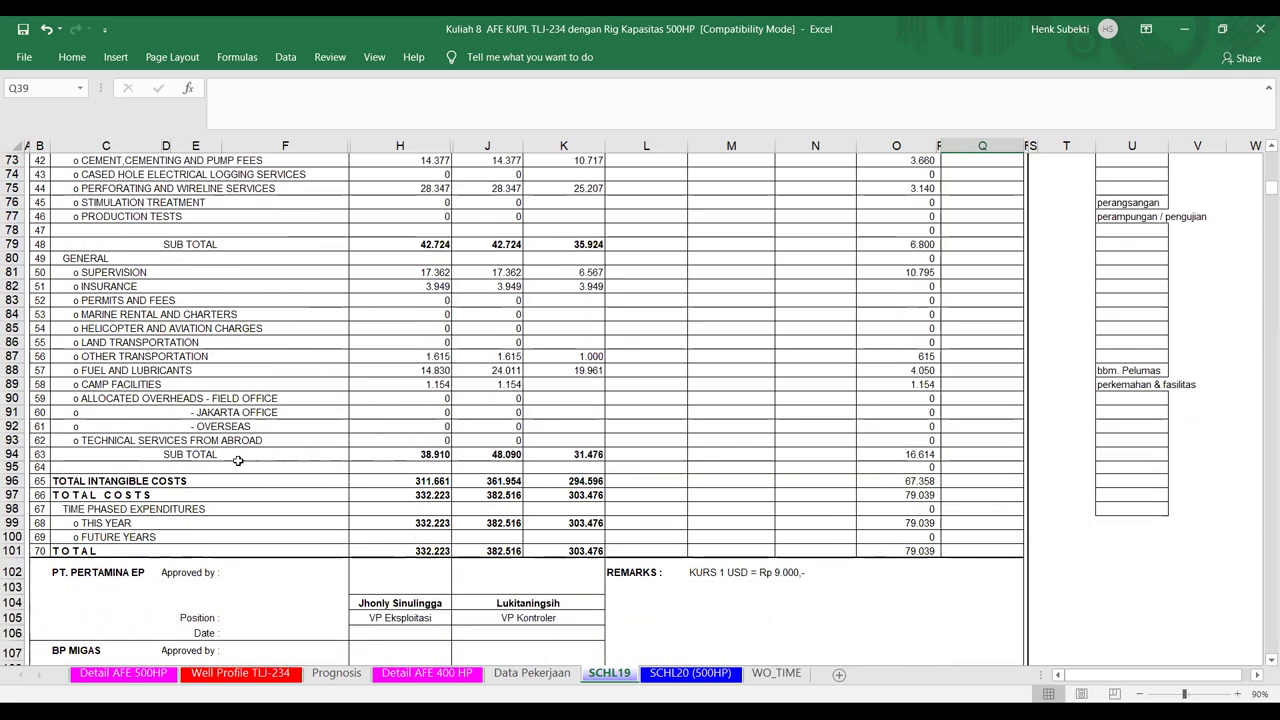
scroll(238, 460, down, 5)
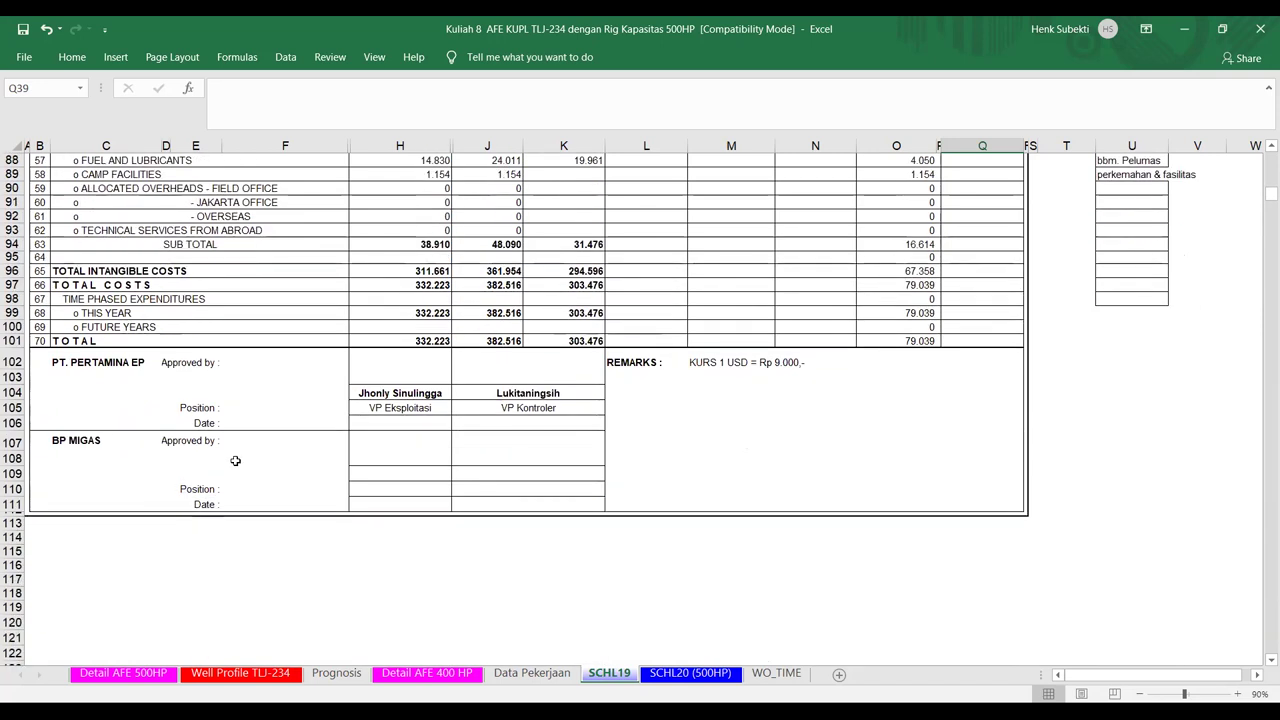
scroll(237, 459, down, 1)
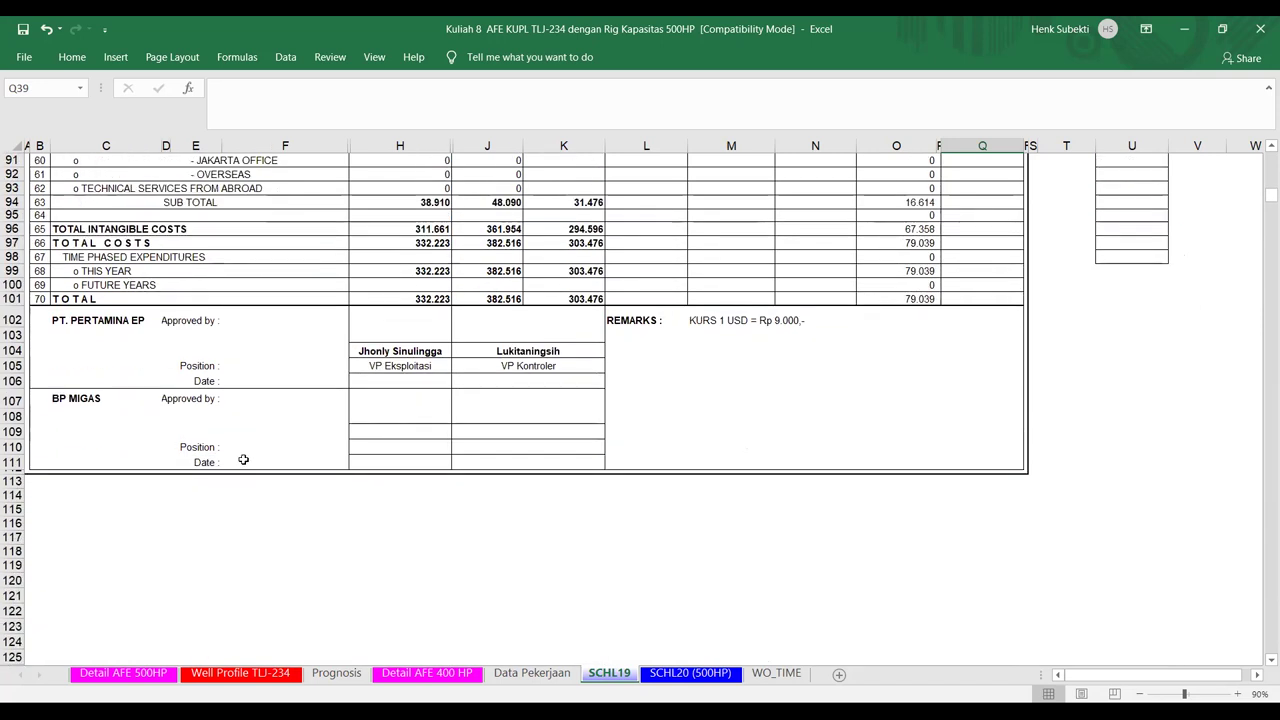
- Examine the WO_TIME sheet's time versus depth chart, including the workover day estimates, casing positions and days of operation
click(775, 673)
scroll(491, 350, up, 4)
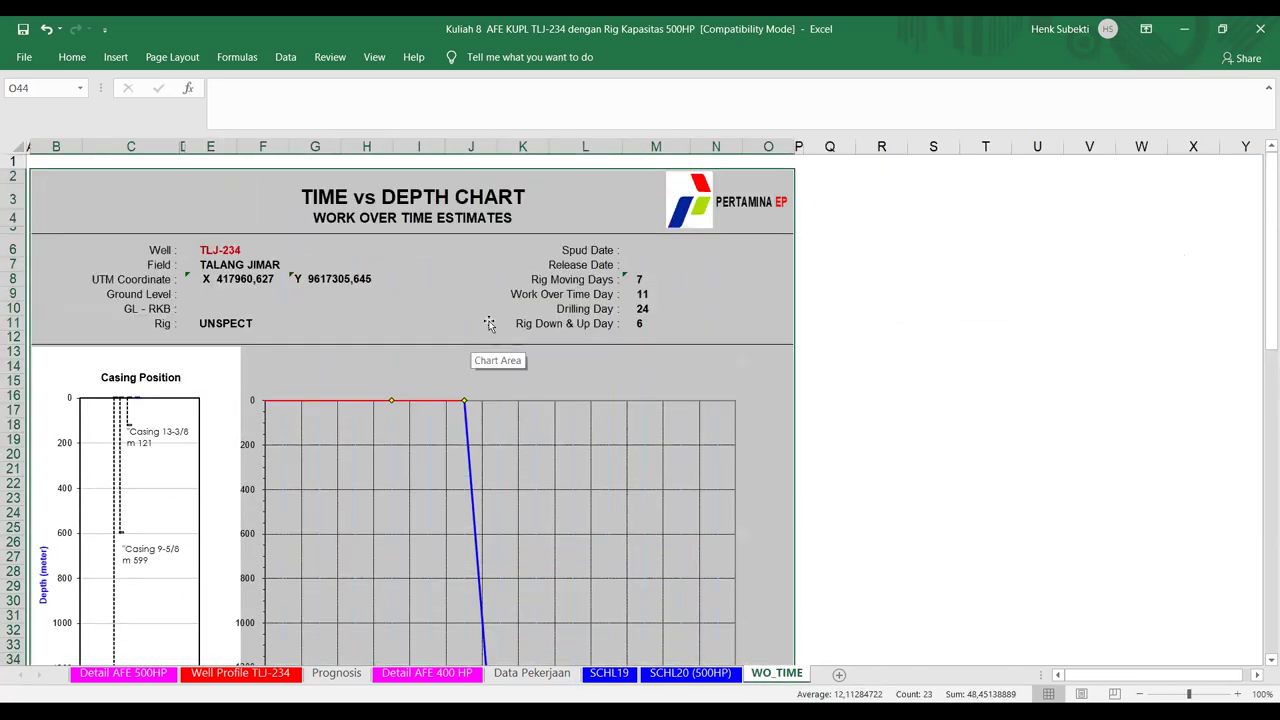
scroll(495, 324, down, 1)
scroll(501, 326, down, 2)
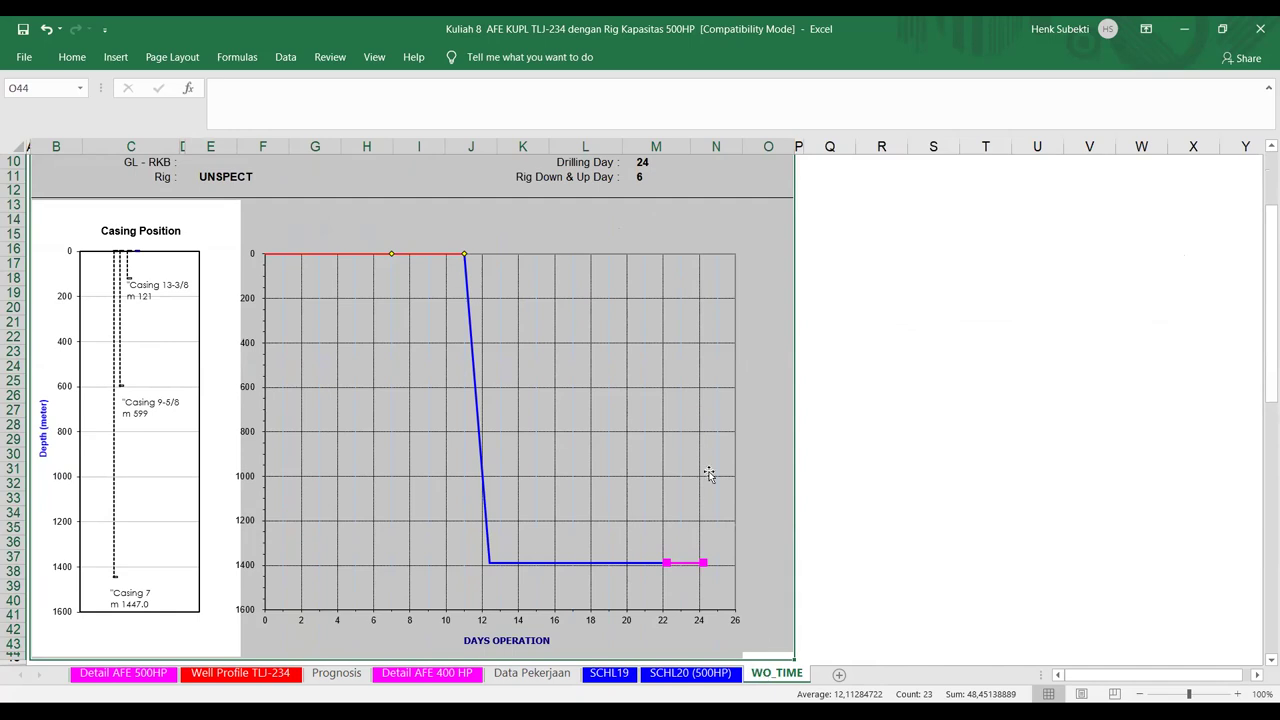
scroll(500, 380, up, 3)
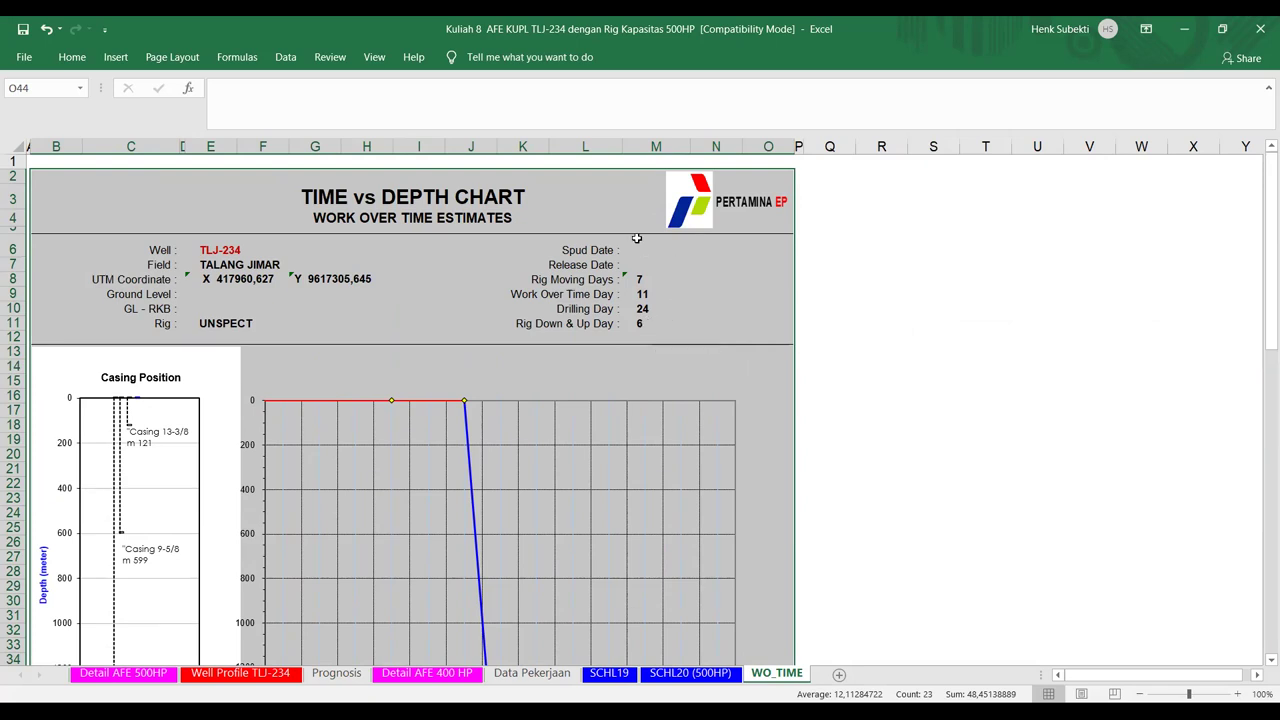
scroll(627, 247, down, 6)
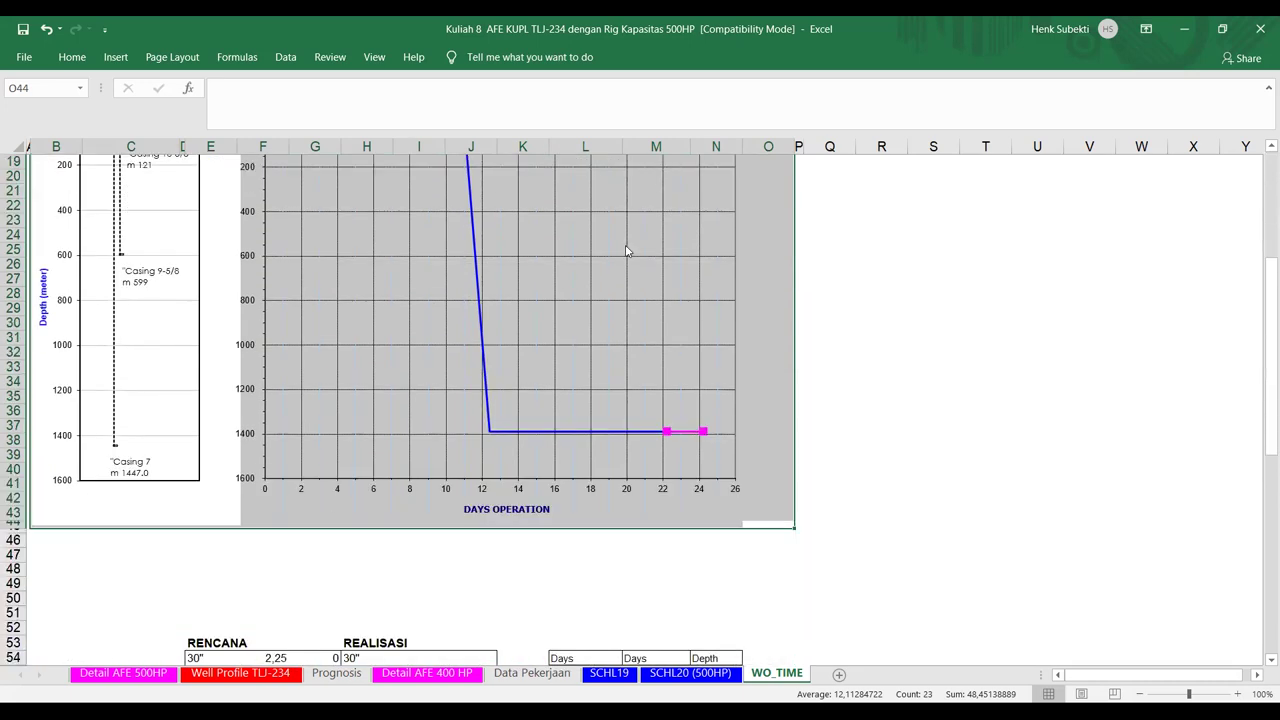
scroll(626, 247, up, 6)
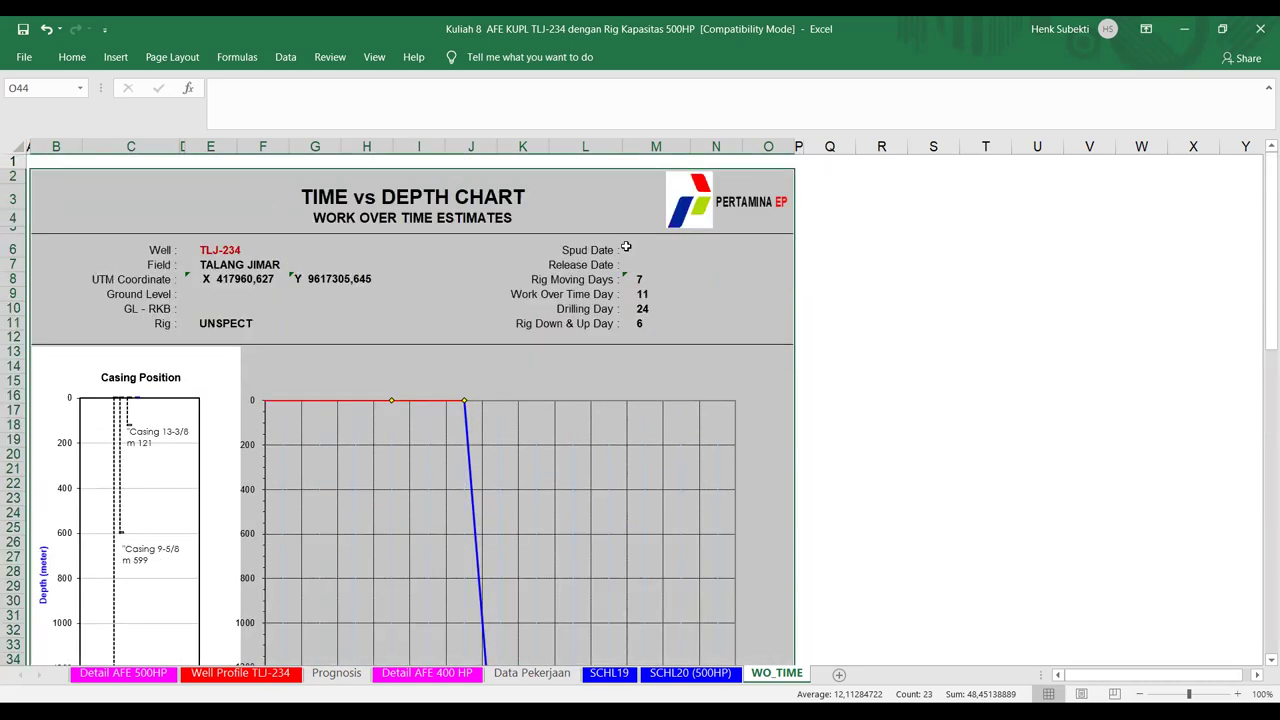
scroll(626, 247, down, 7)
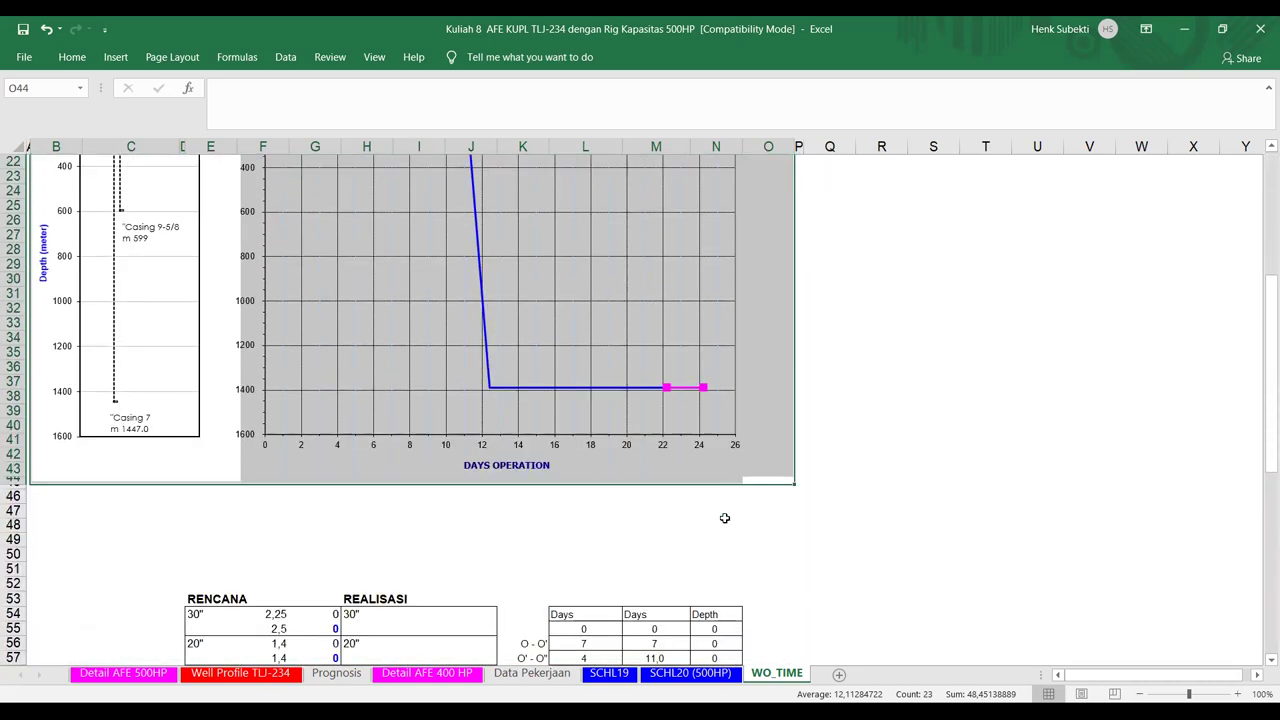
scroll(358, 432, up, 7)
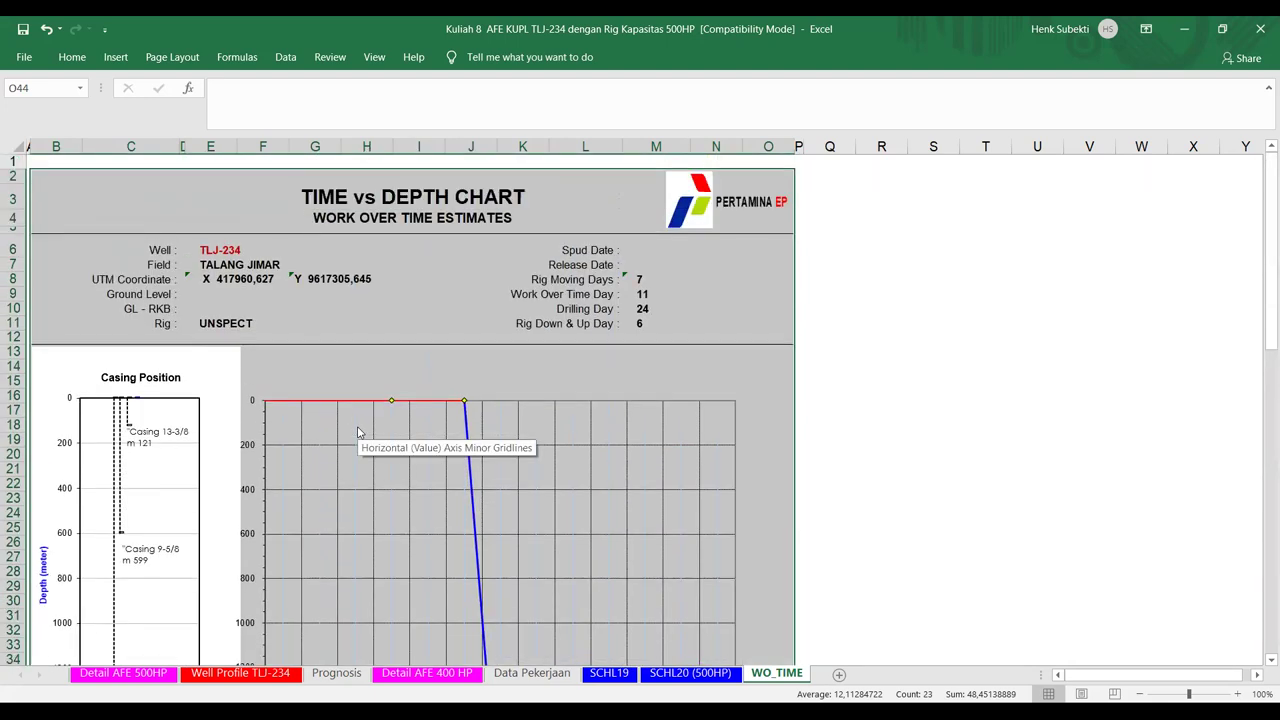
scroll(360, 430, down, 4)
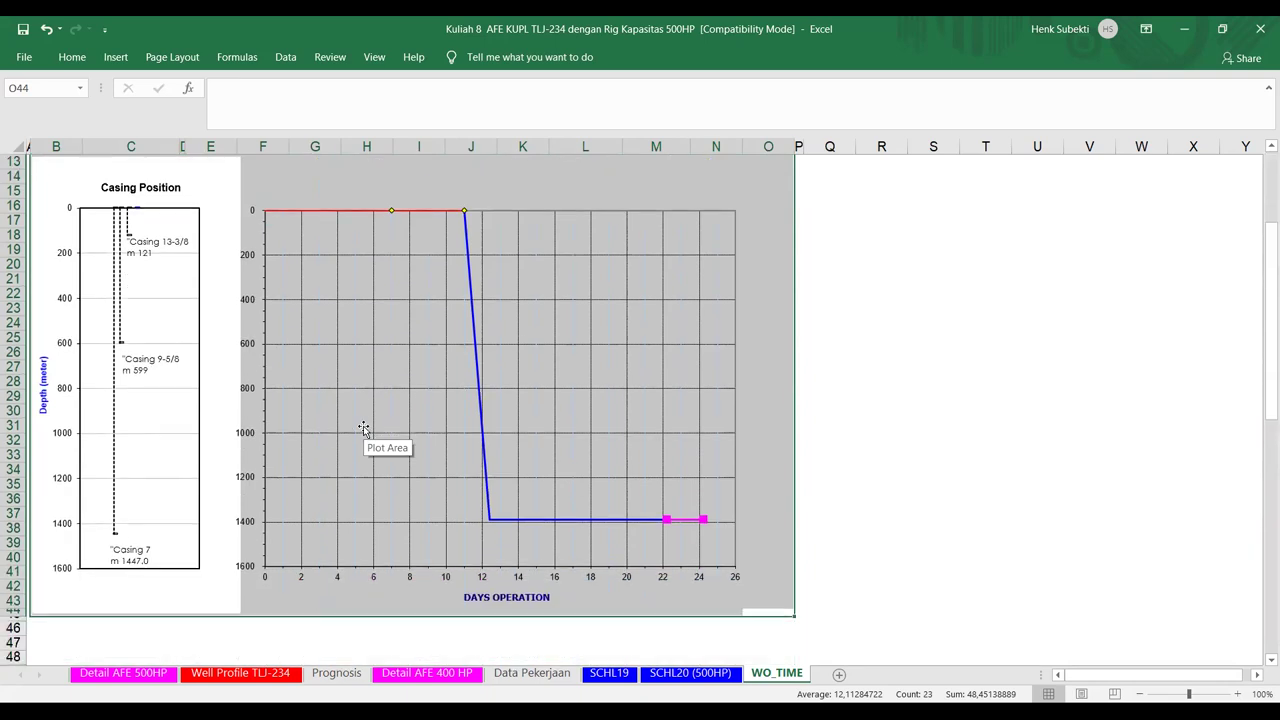
scroll(365, 428, down, 3)
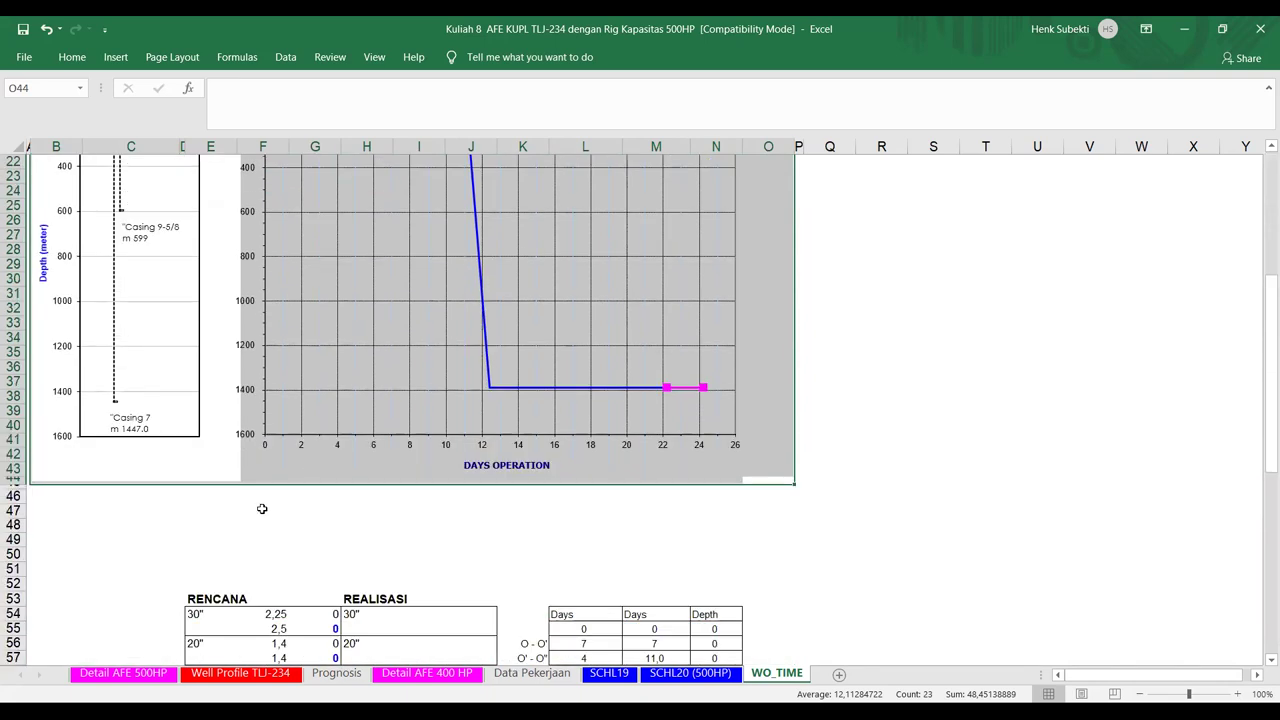
- Review the Detail AFE 500HP sheet from its data input block through the budget header to the tubing and well equipment costs
click(122, 673)
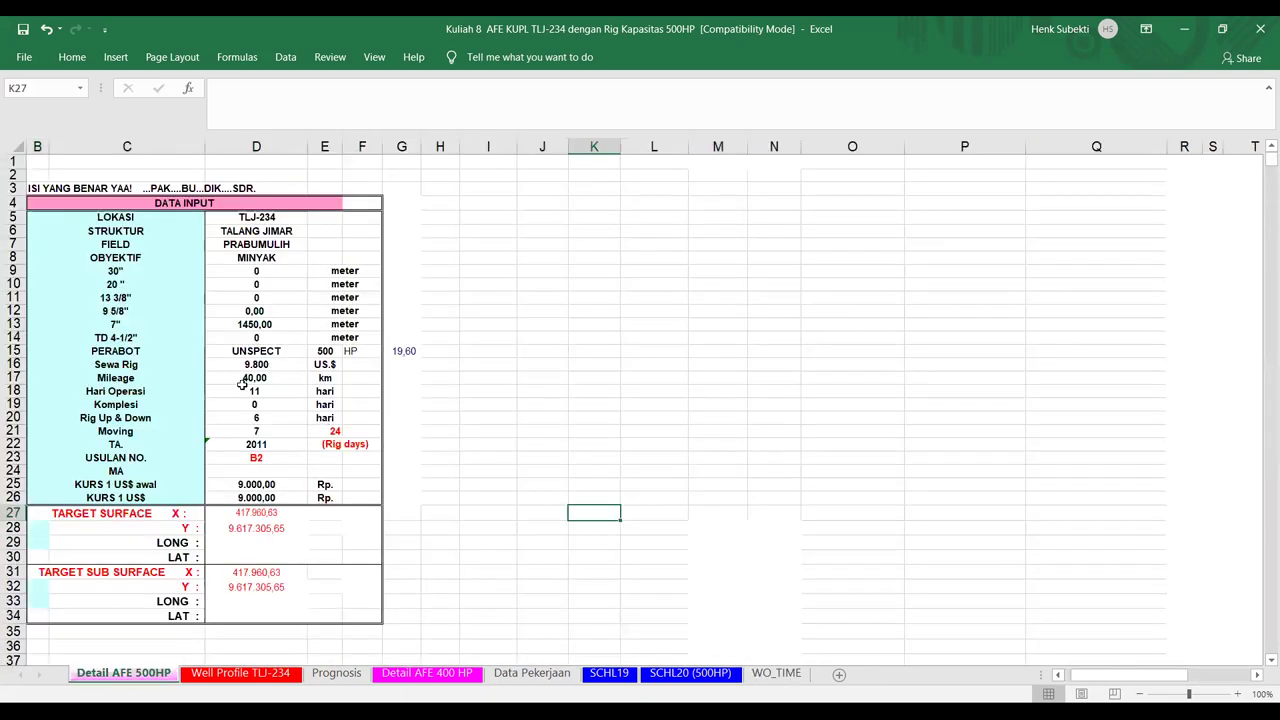
scroll(255, 376, down, 10)
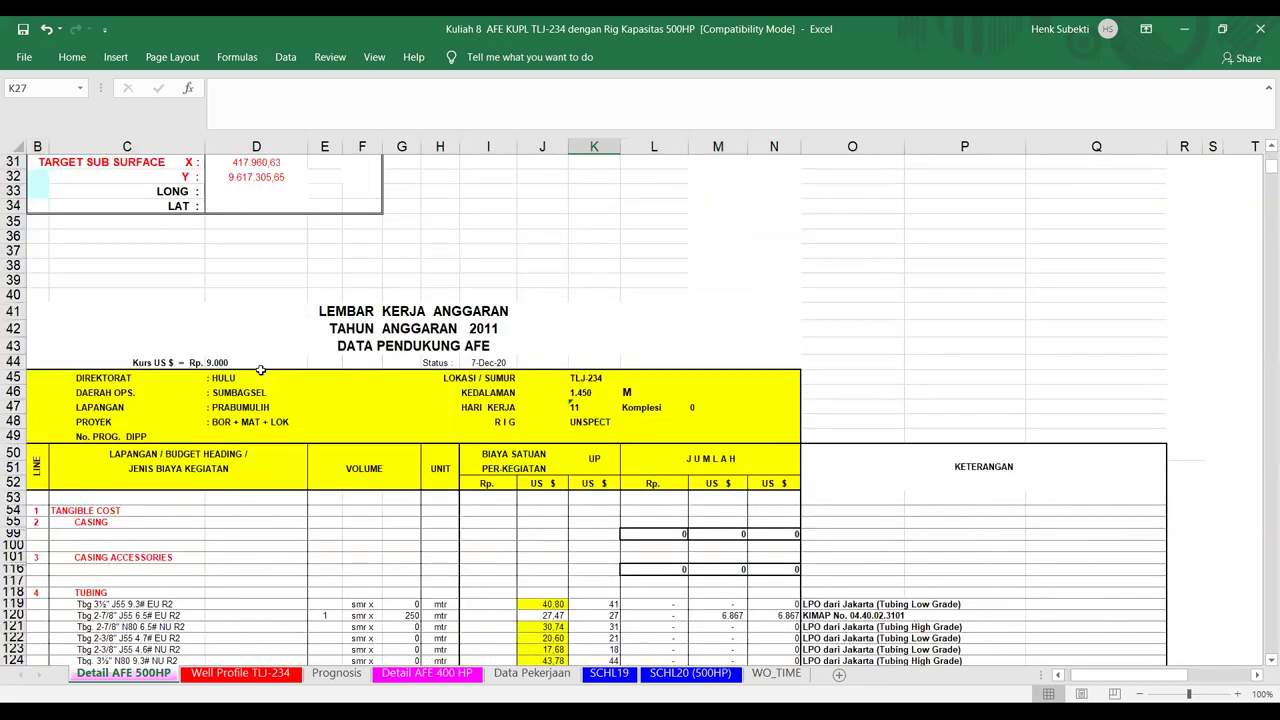
scroll(266, 366, down, 4)
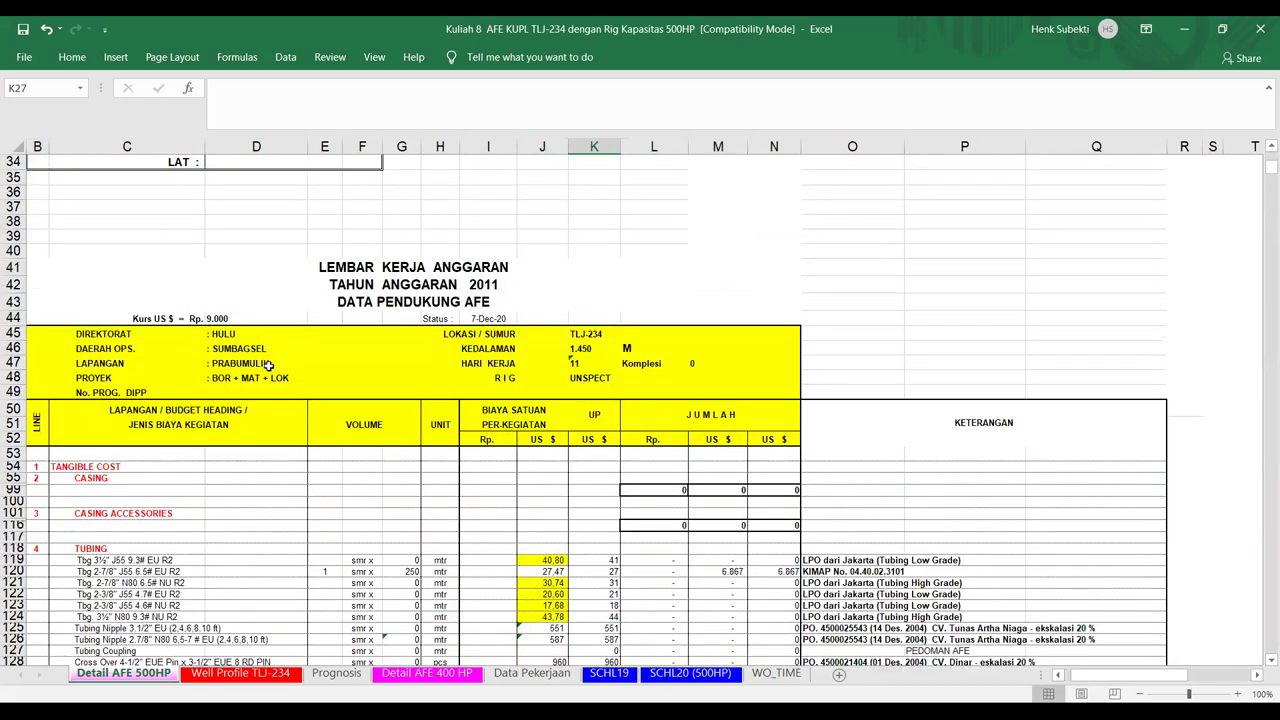
scroll(272, 363, down, 5)
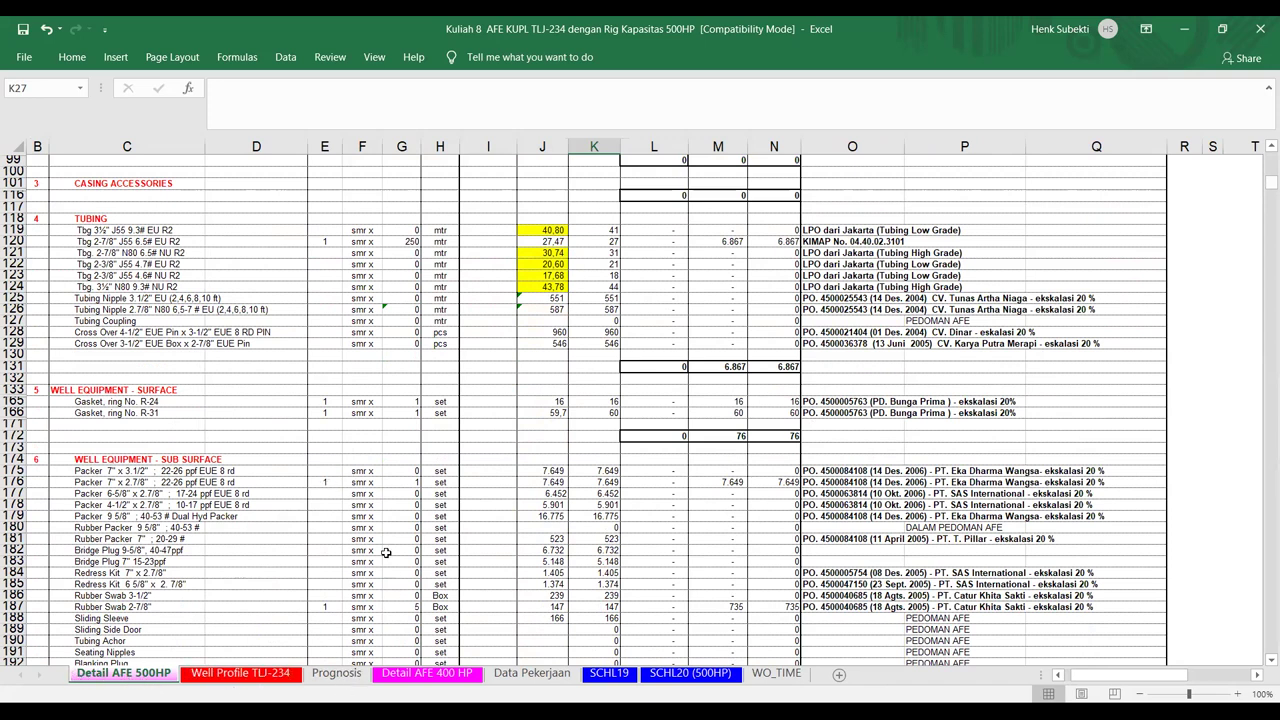
- Review the pump and rod string data and the well completion production table on the Well Profile TLJ-234 sheet
click(268, 677)
scroll(346, 615, up, 8)
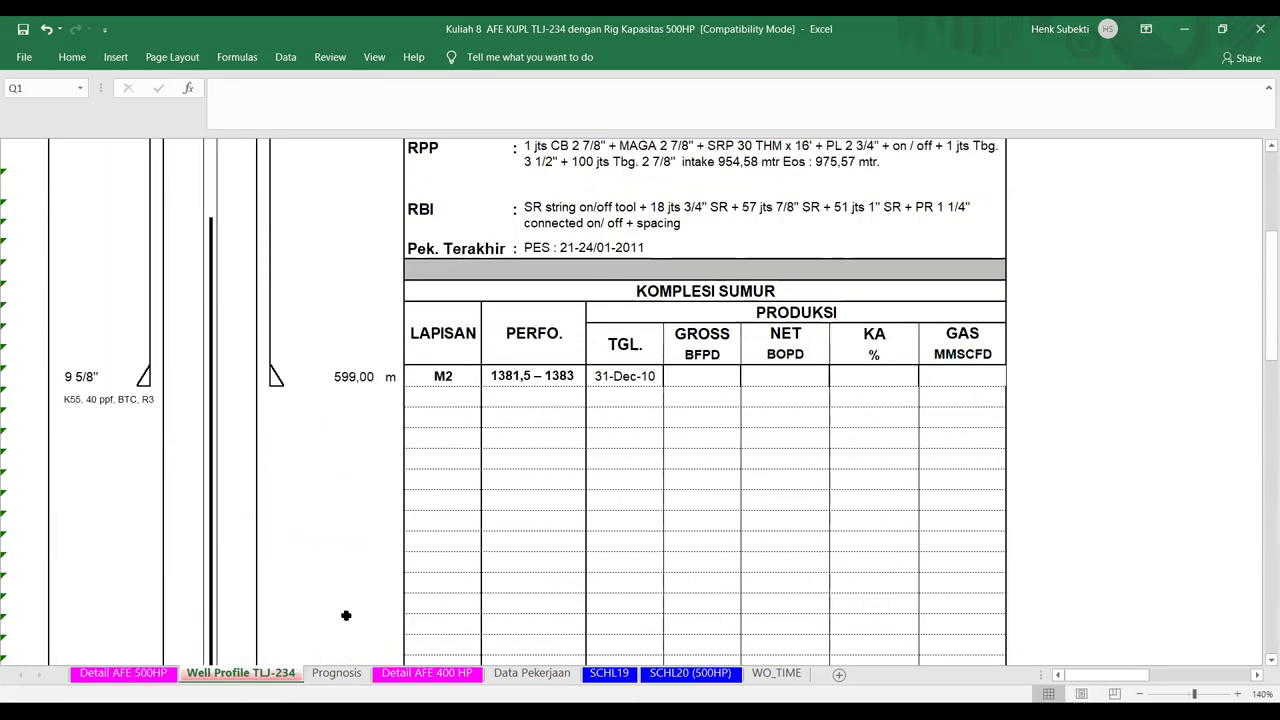
scroll(346, 615, up, 5)
scroll(390, 598, down, 8)
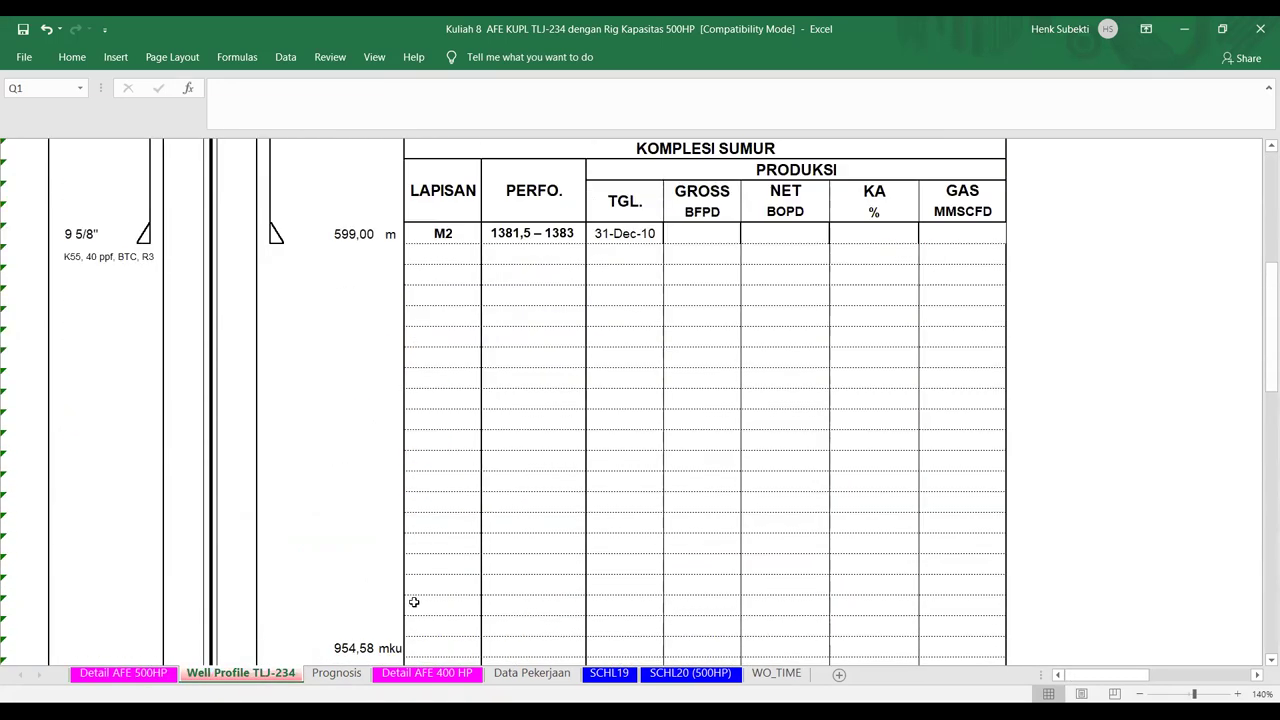
- Examine the lower wellbore diagram from the pump intake and M2 perforation to total depth, along with the Hambatan section and legend
scroll(412, 602, down, 6)
scroll(417, 602, up, 3)
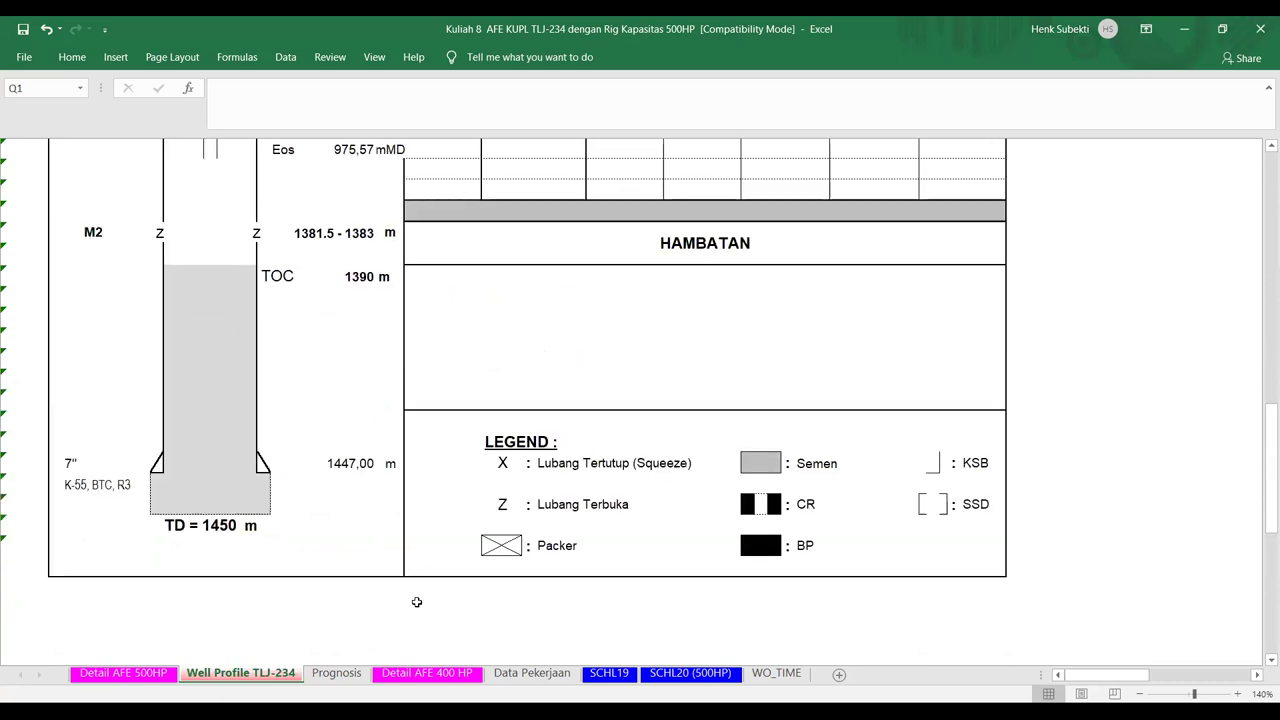
scroll(417, 602, up, 3)
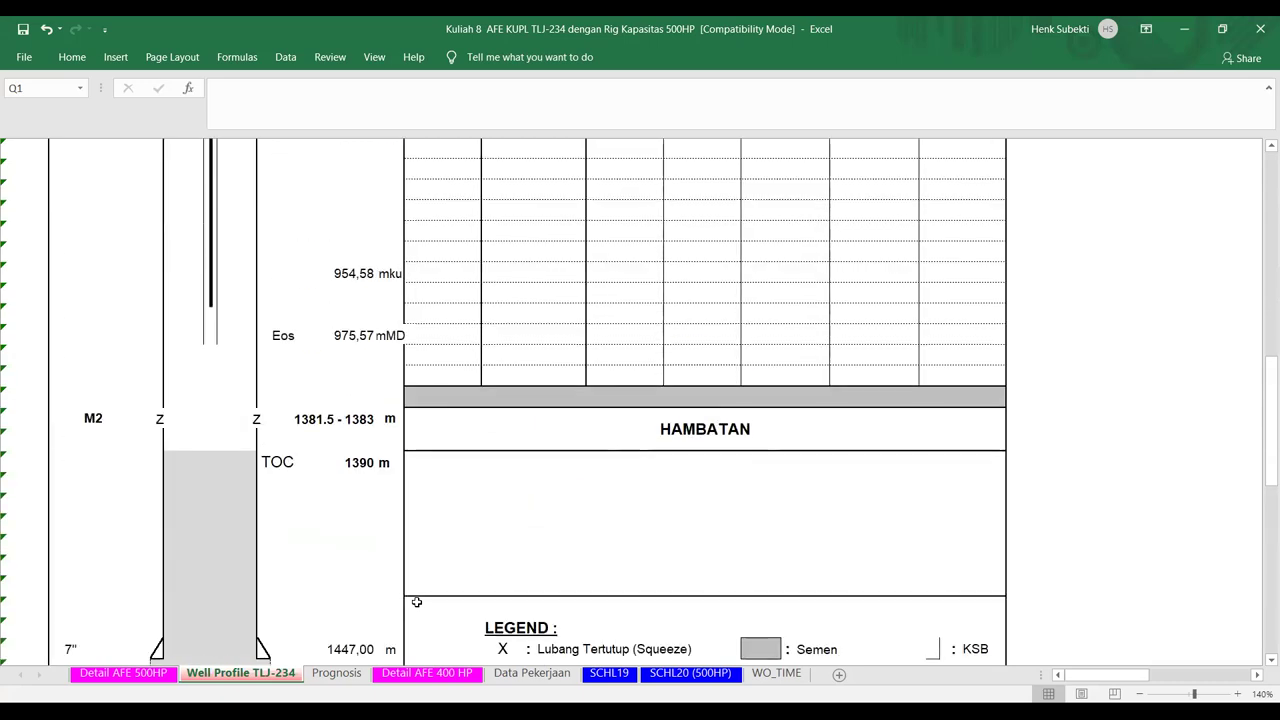
scroll(417, 602, down, 3)
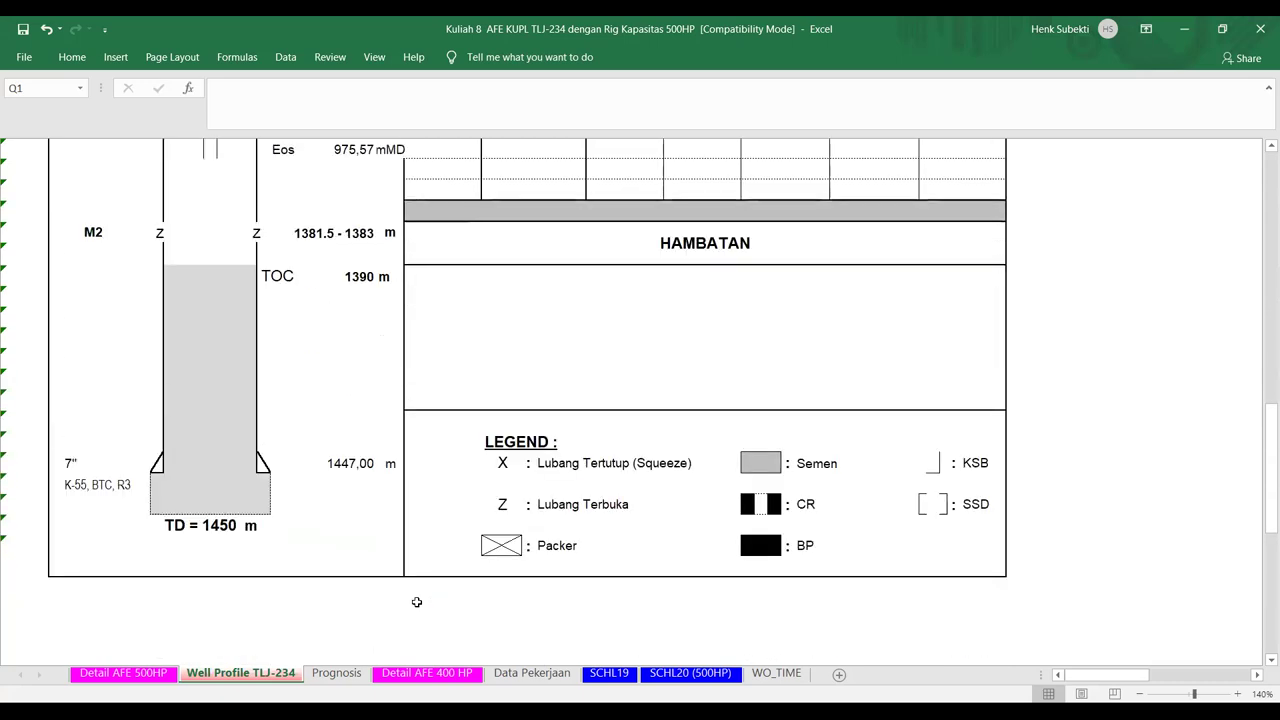
scroll(417, 602, up, 2)
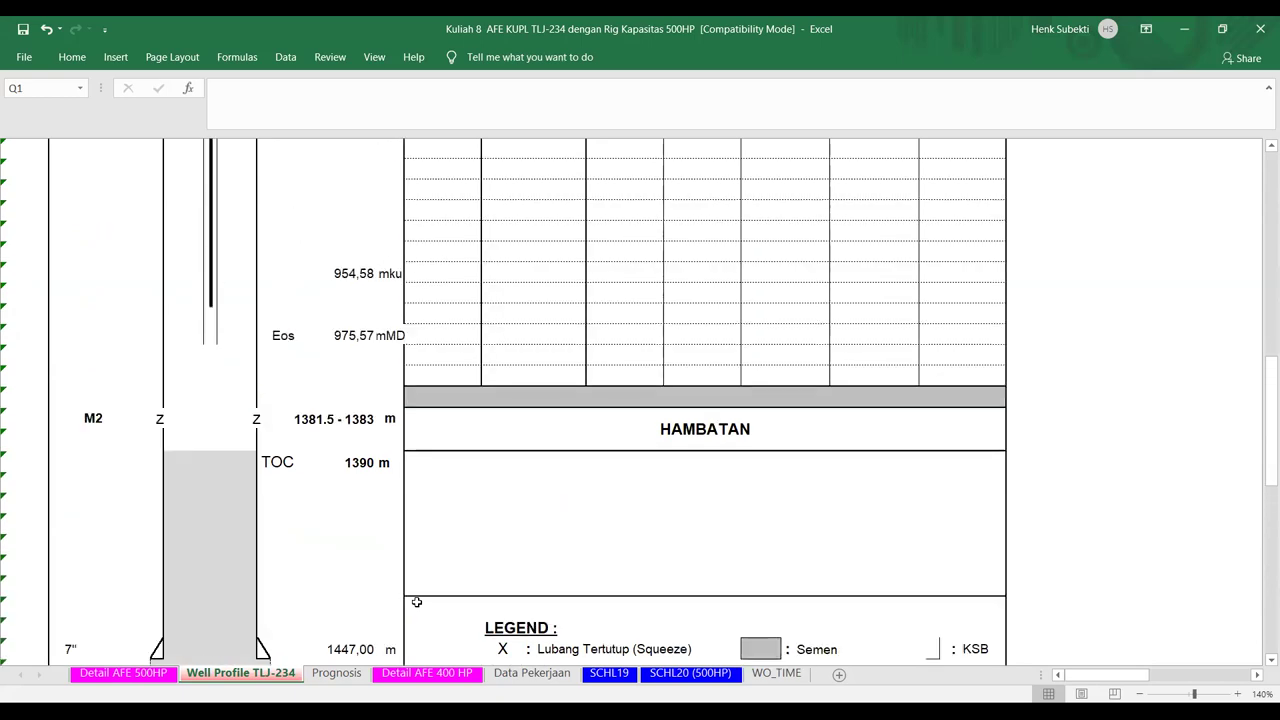
scroll(372, 649, up, 10)
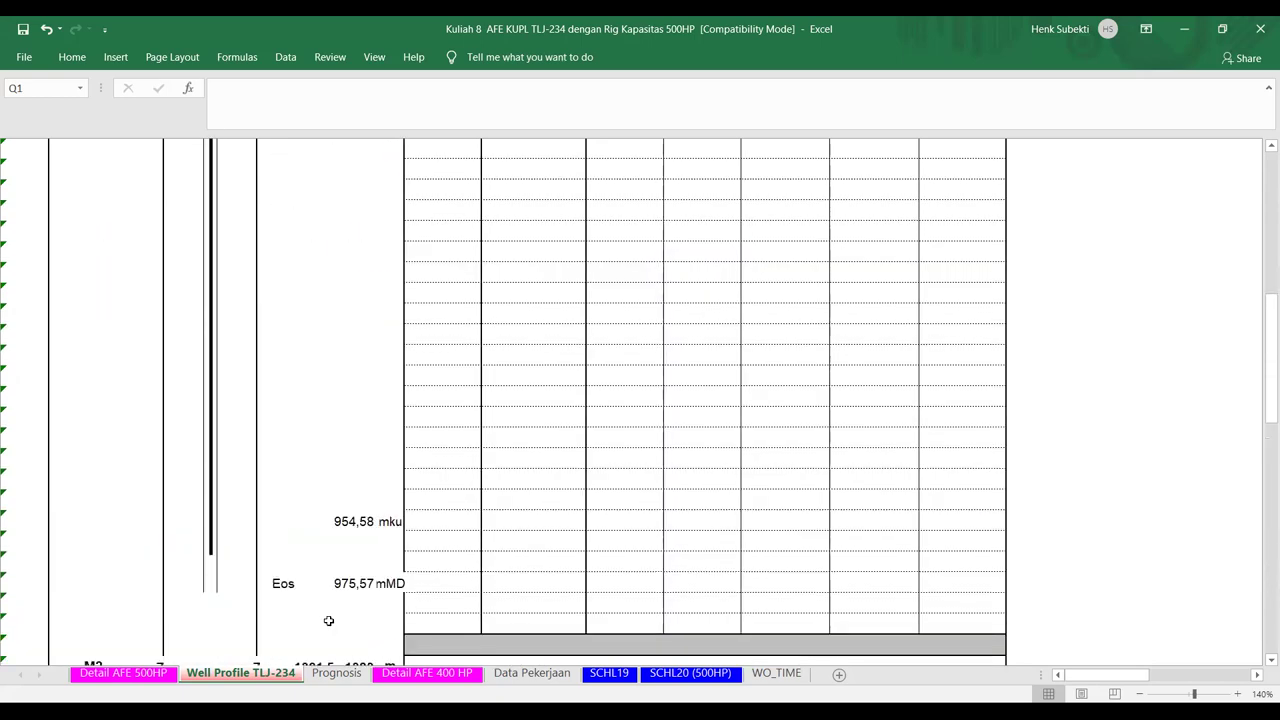
scroll(328, 621, up, 3)
scroll(330, 618, down, 15)
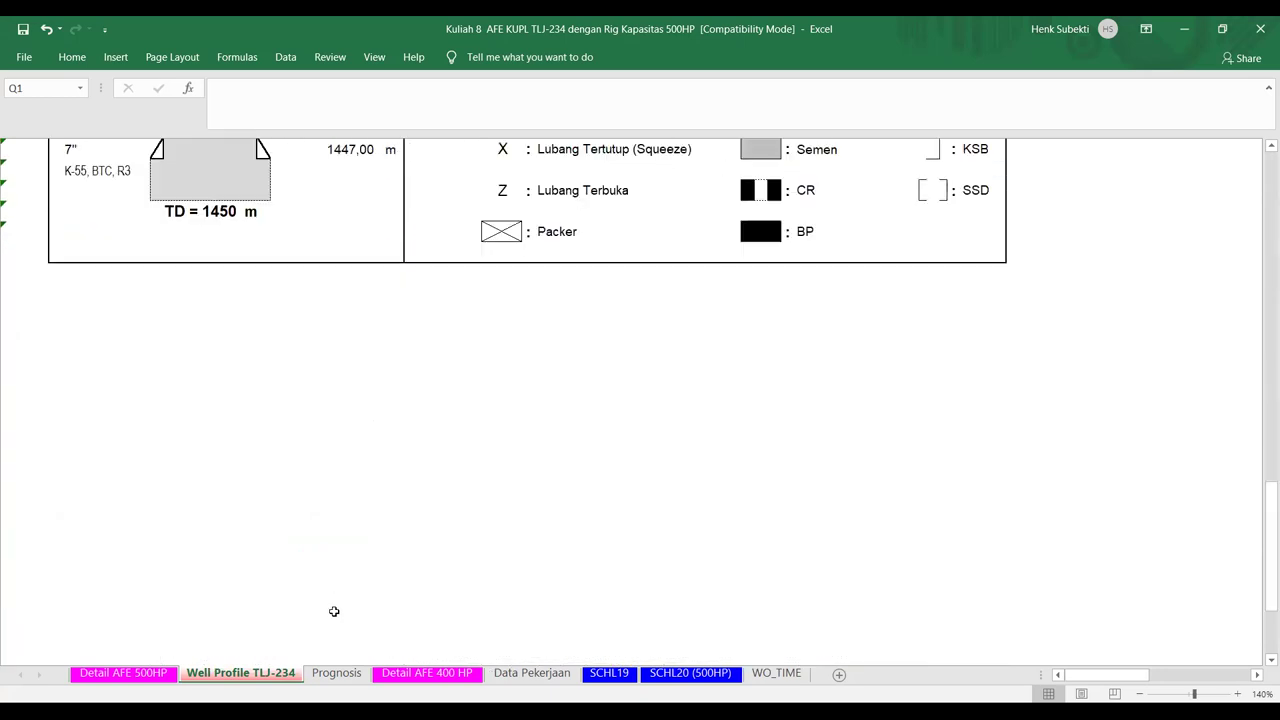
scroll(334, 611, up, 4)
scroll(334, 611, up, 2)
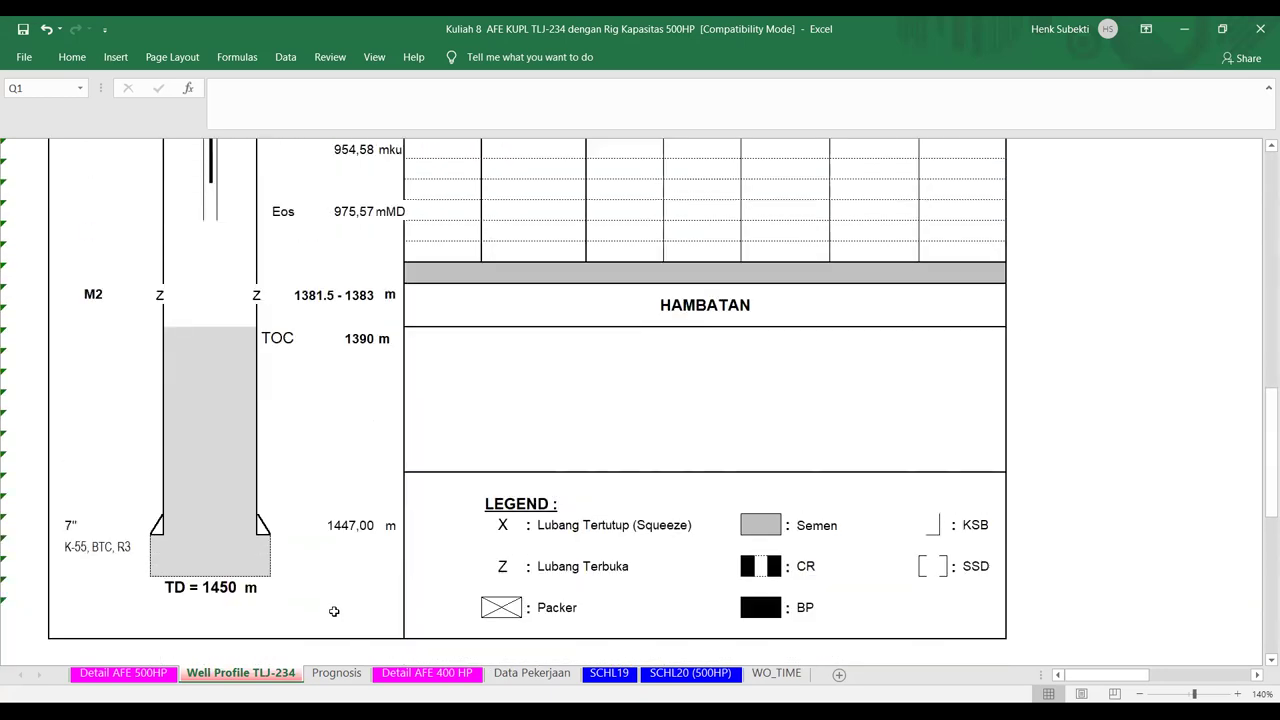
scroll(334, 610, down, 7)
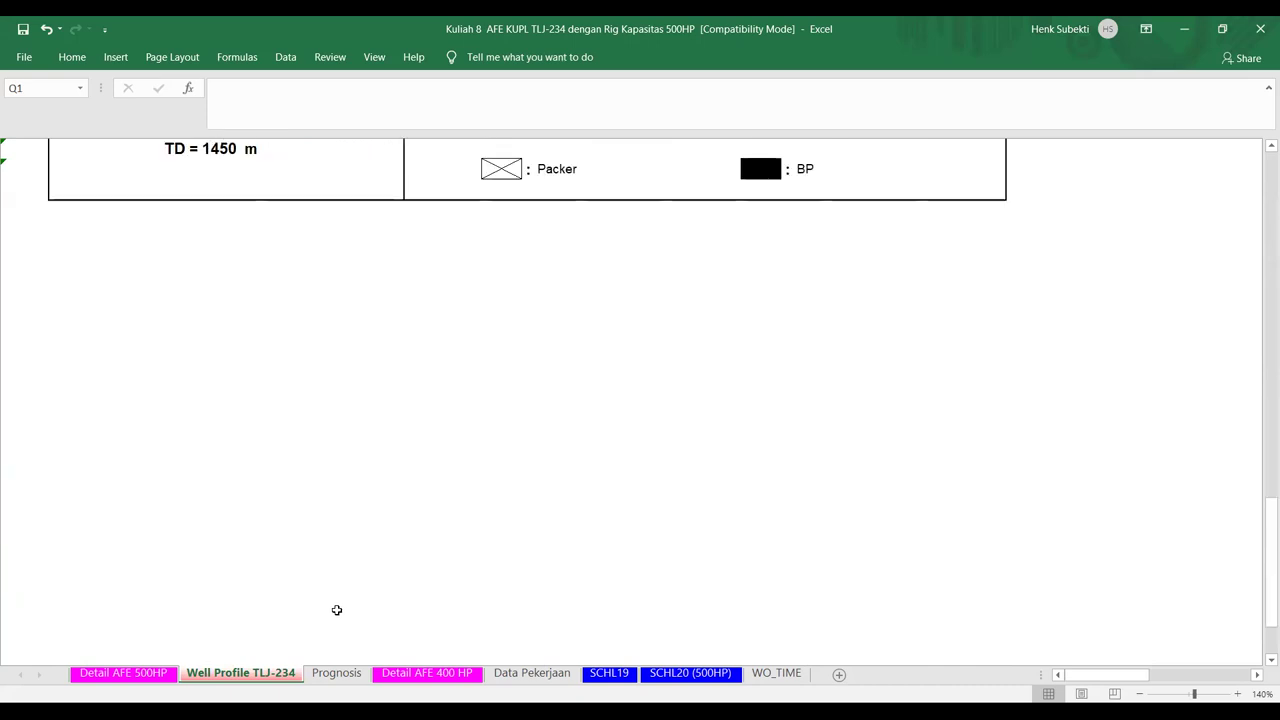
scroll(337, 610, up, 4)
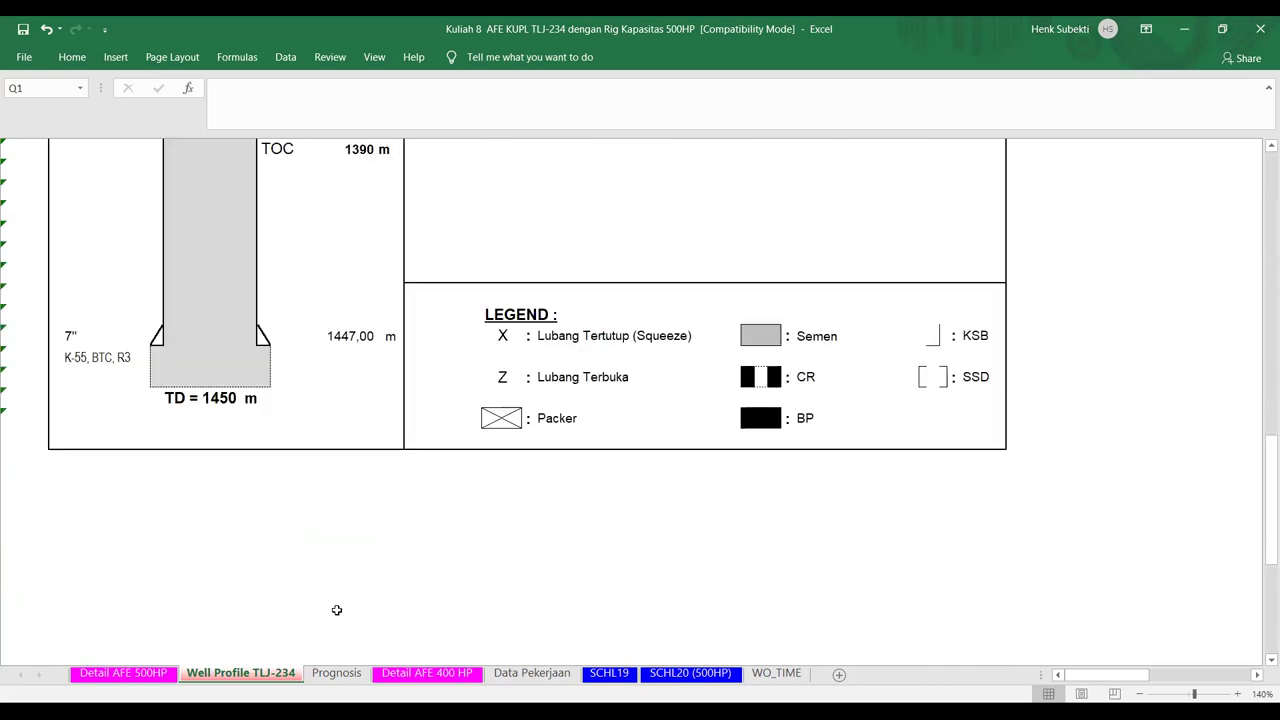
scroll(337, 610, down, 3)
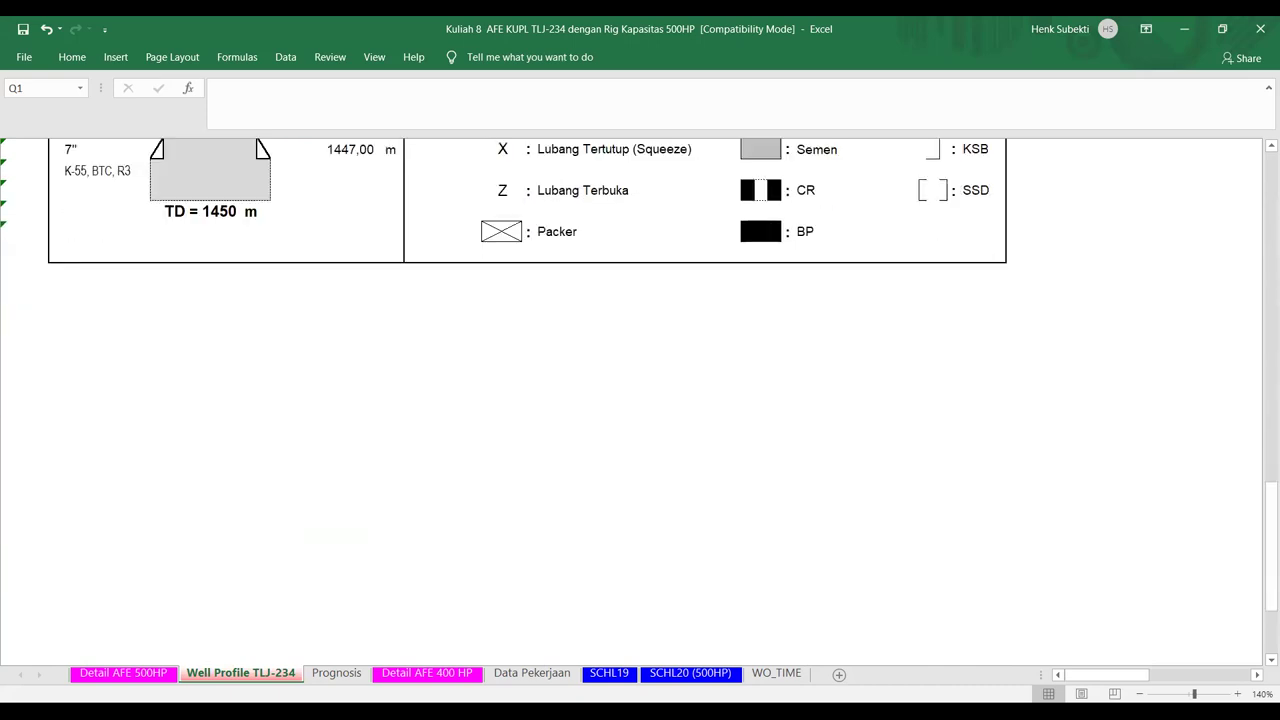
- Read the Prognosis memorandum on the further completion of well TLJ-234, including the proposed squeeze of layer M2 and perforation of layer P
click(337, 673)
scroll(371, 597, up, 7)
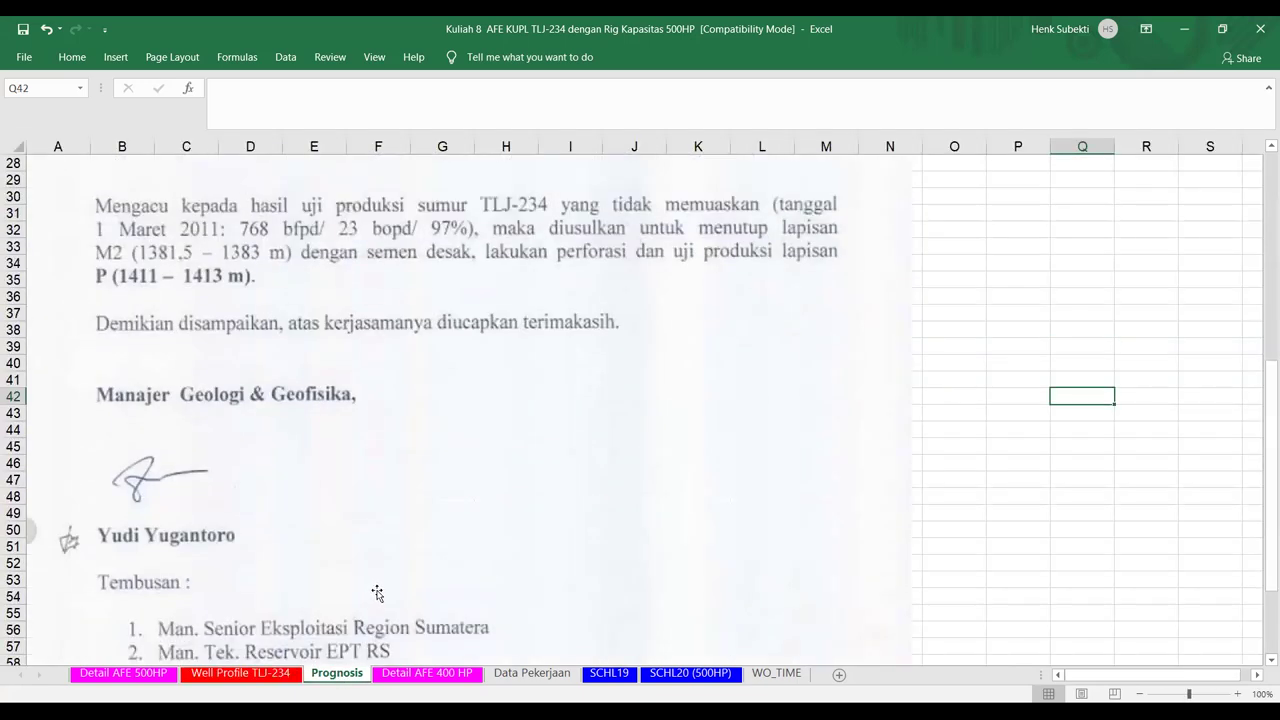
scroll(377, 594, up, 7)
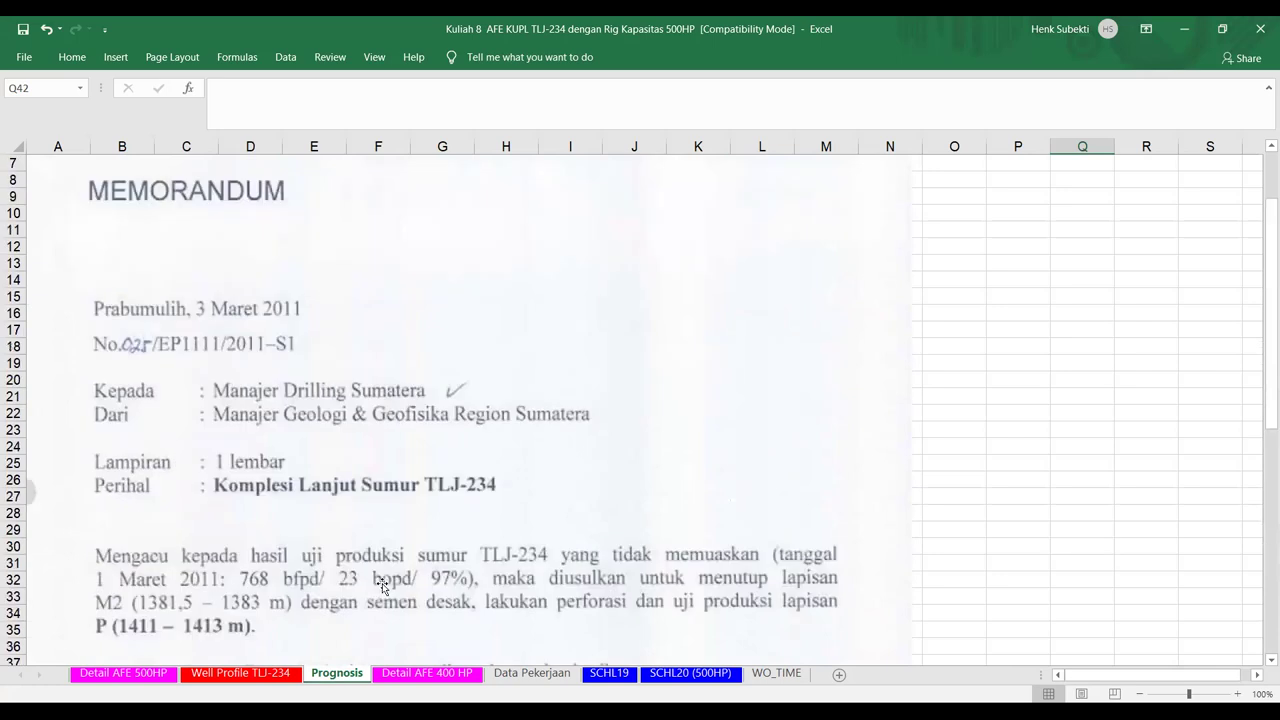
scroll(383, 588, down, 2)
scroll(383, 588, down, 1)
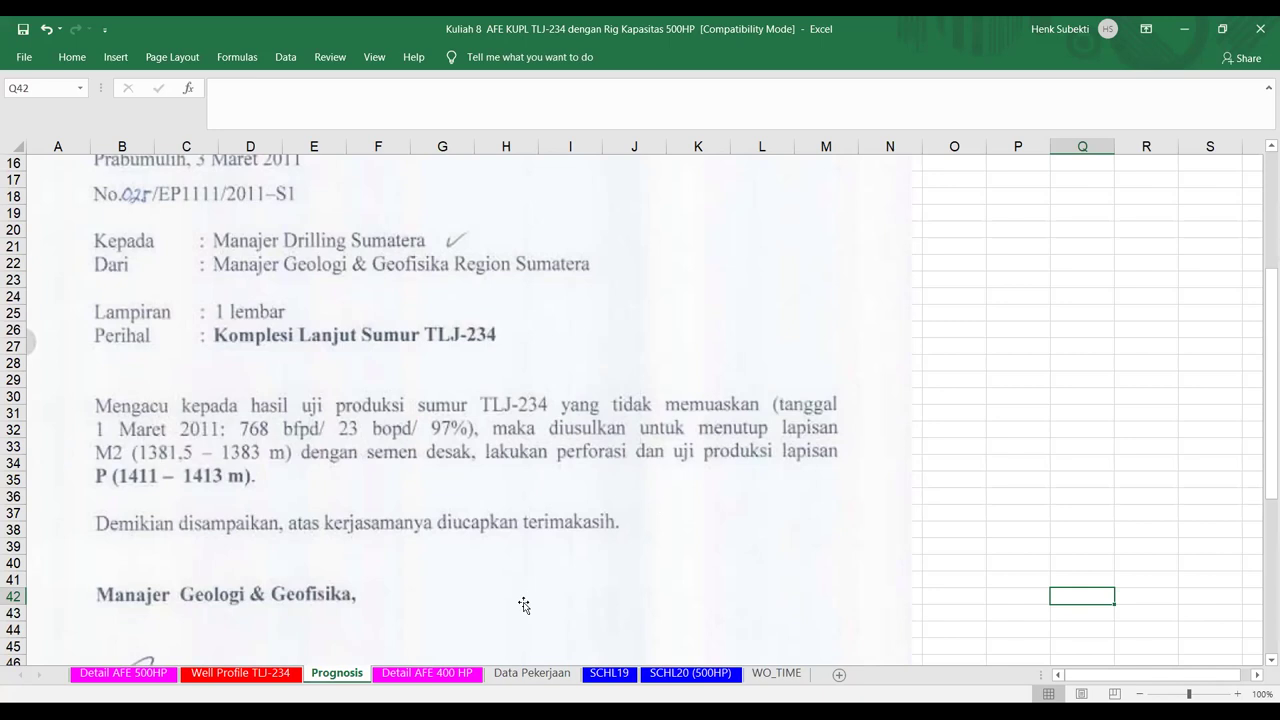
- Review the Detail AFE 400 HP sheet, from its total costs back to the data input block and the tubing and well equipment costs
click(451, 677)
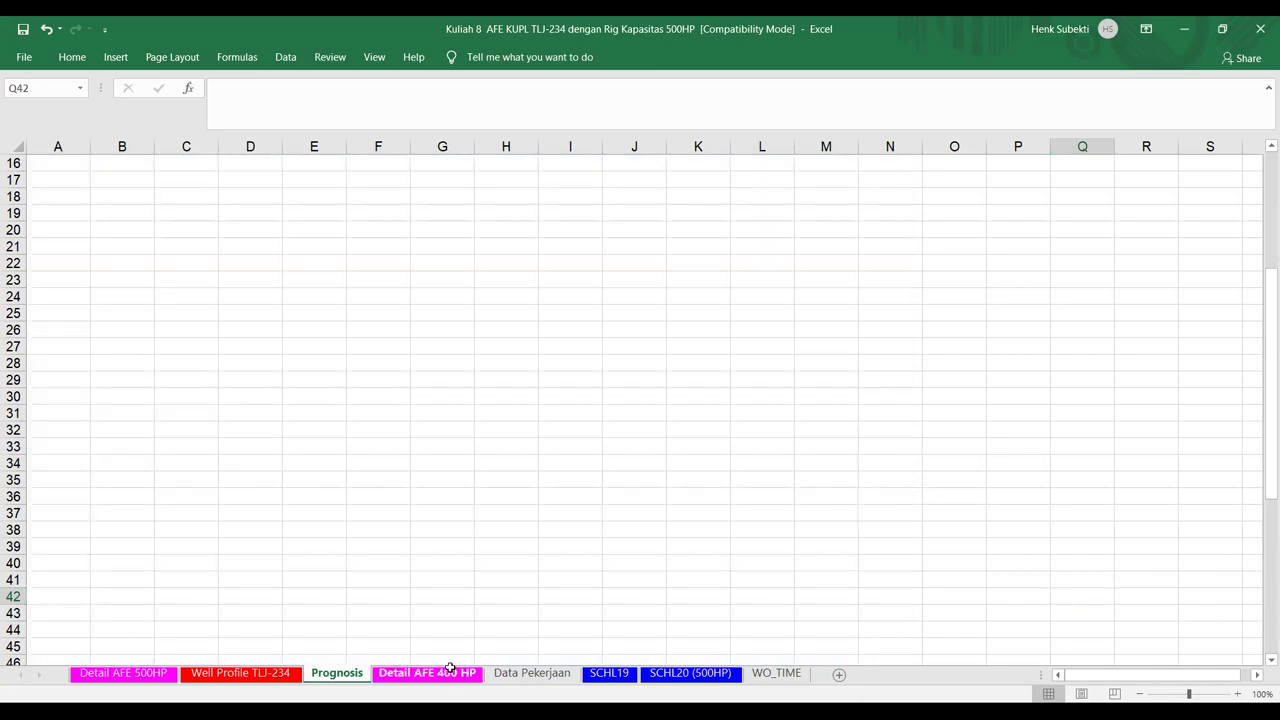
scroll(403, 570, up, 2)
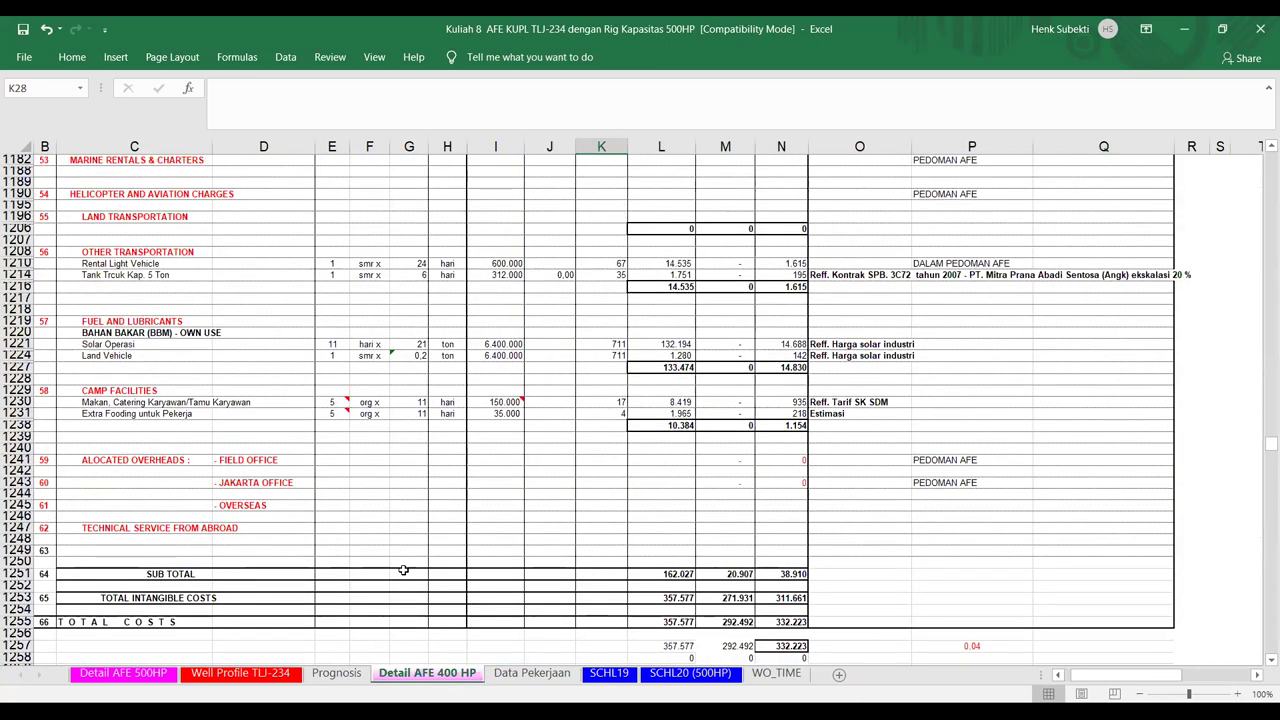
scroll(403, 570, up, 13)
scroll(403, 570, up, 20)
scroll(403, 570, up, 10)
scroll(403, 570, up, 8)
scroll(403, 570, up, 15)
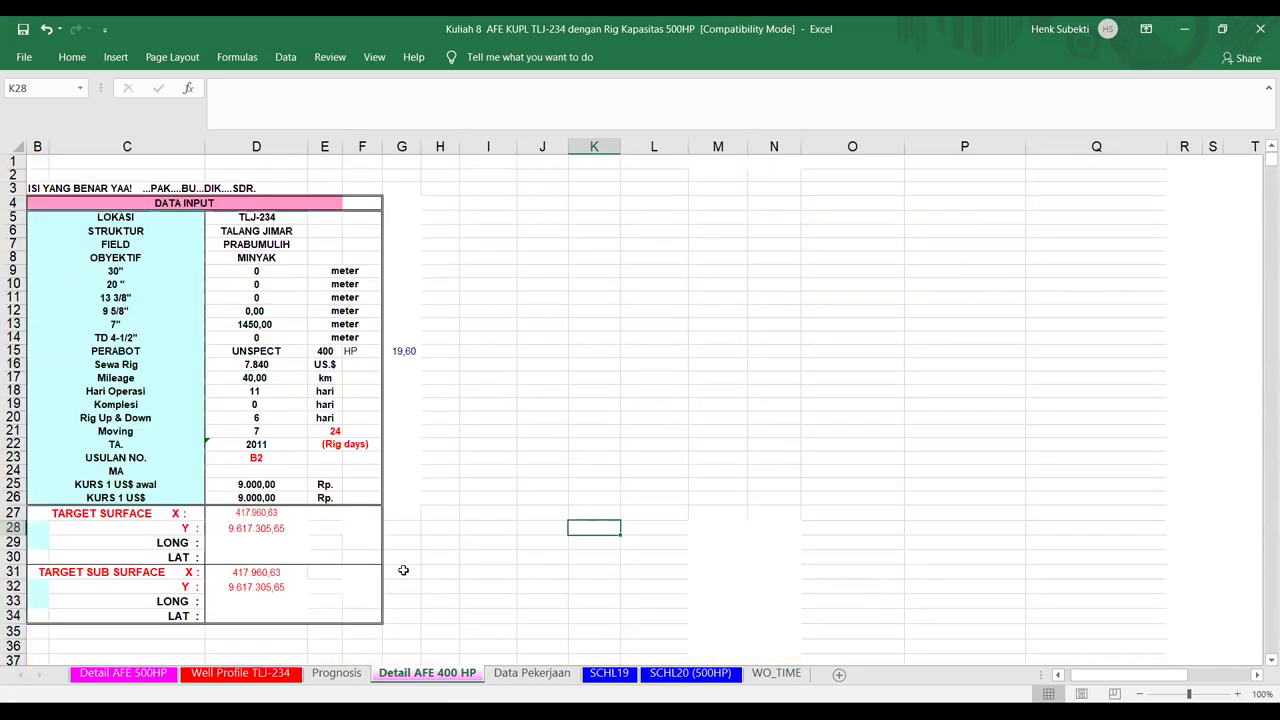
scroll(403, 570, down, 15)
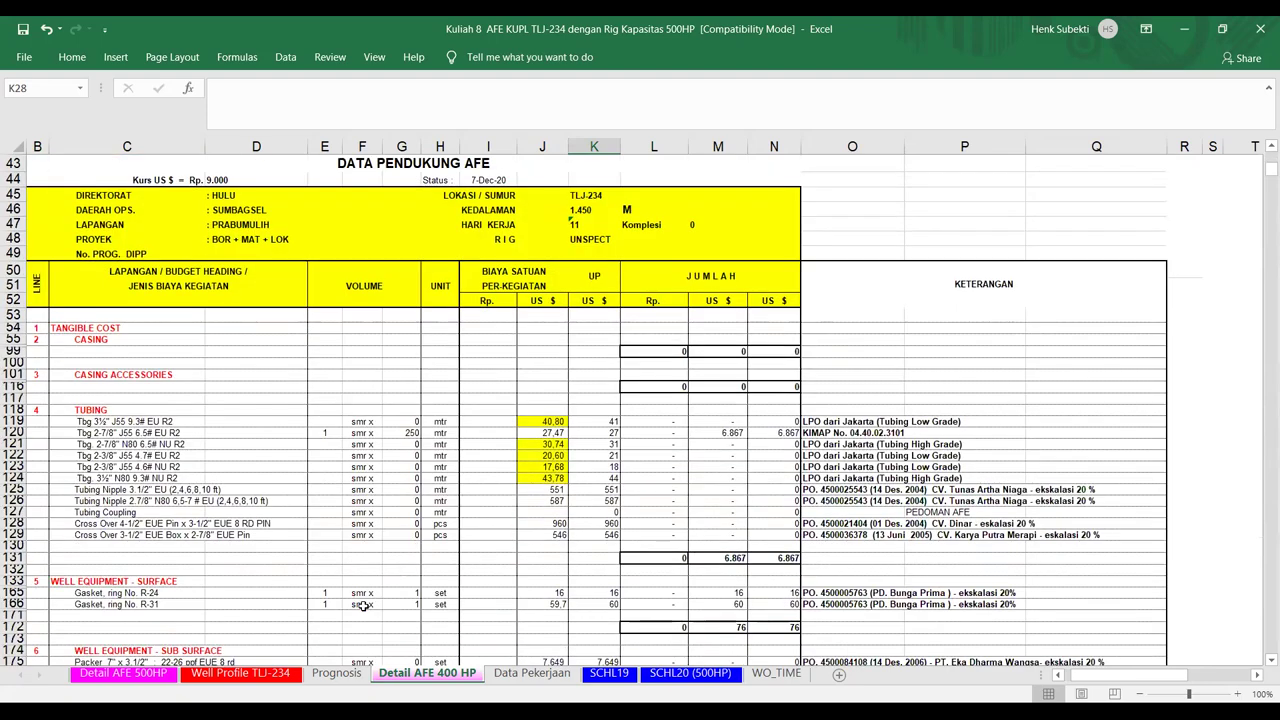
scroll(304, 630, down, 3)
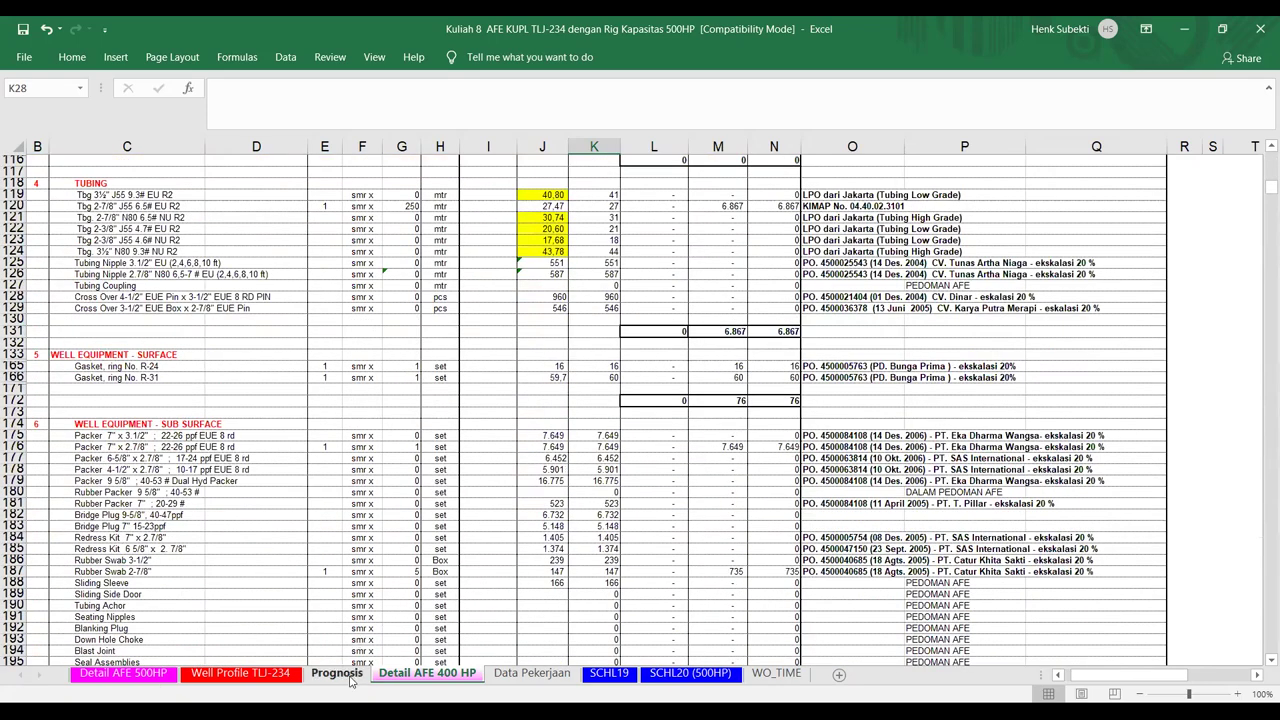
- Examine the project time estimation on the Data Pekerjaan sheet, from rig moving through preparation, workover and completion to drilling days
click(532, 673)
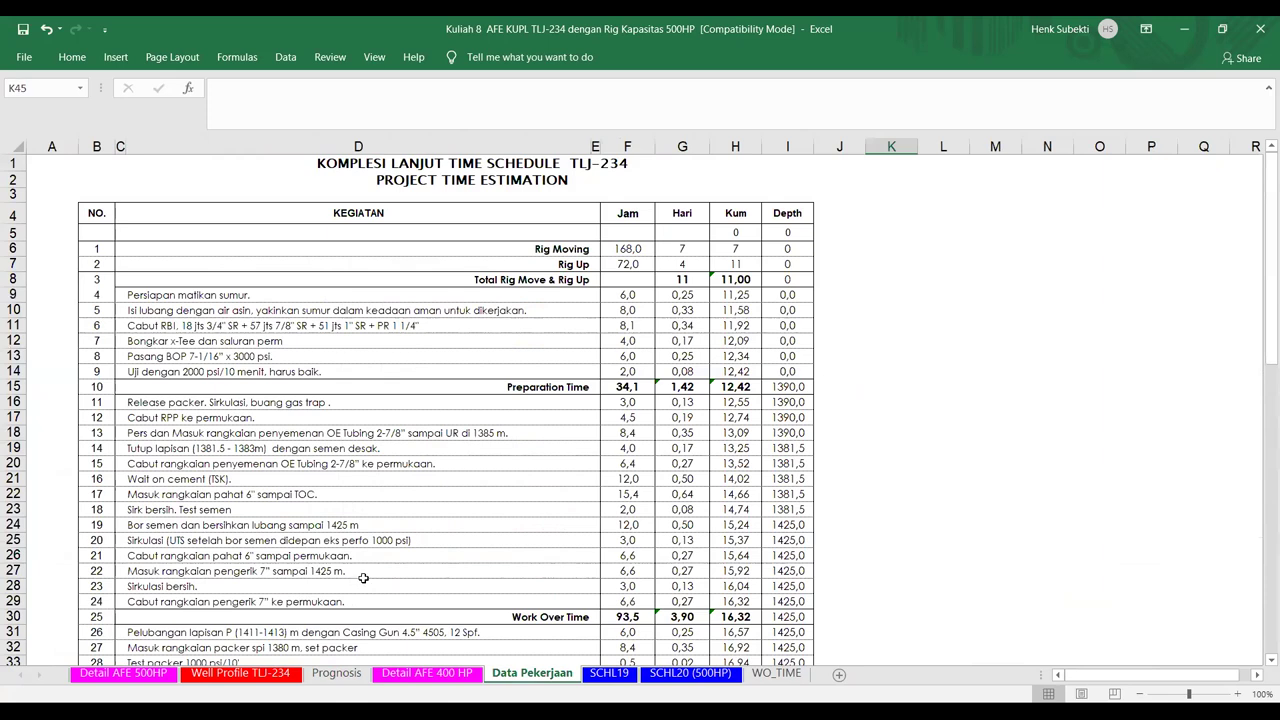
scroll(362, 580, down, 1)
scroll(371, 574, up, 1)
scroll(784, 563, down, 1)
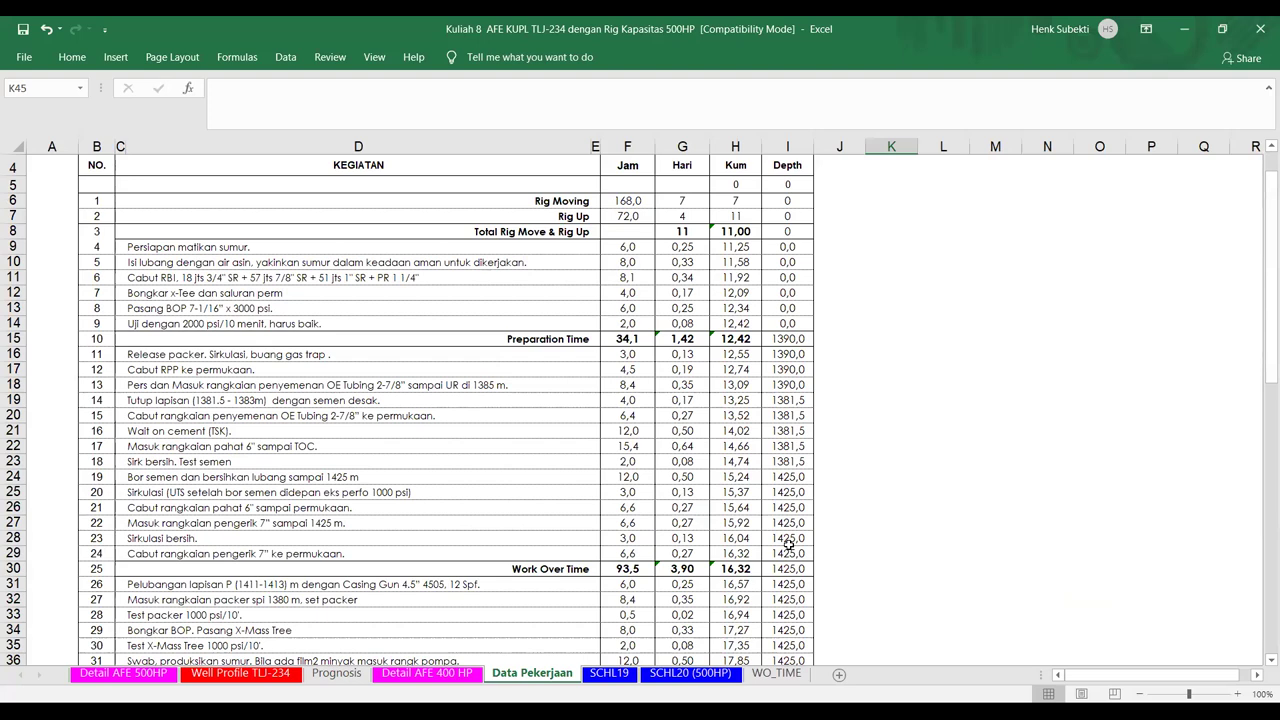
scroll(788, 544, down, 3)
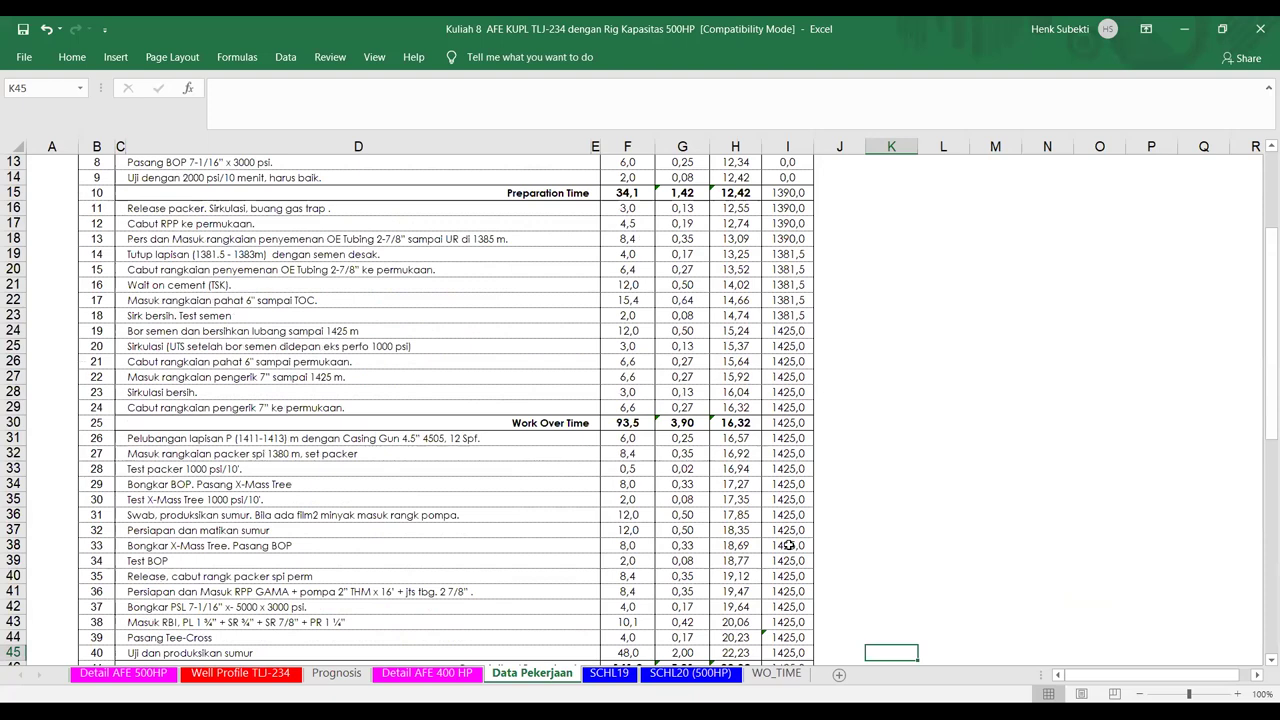
scroll(788, 544, down, 4)
scroll(788, 544, up, 8)
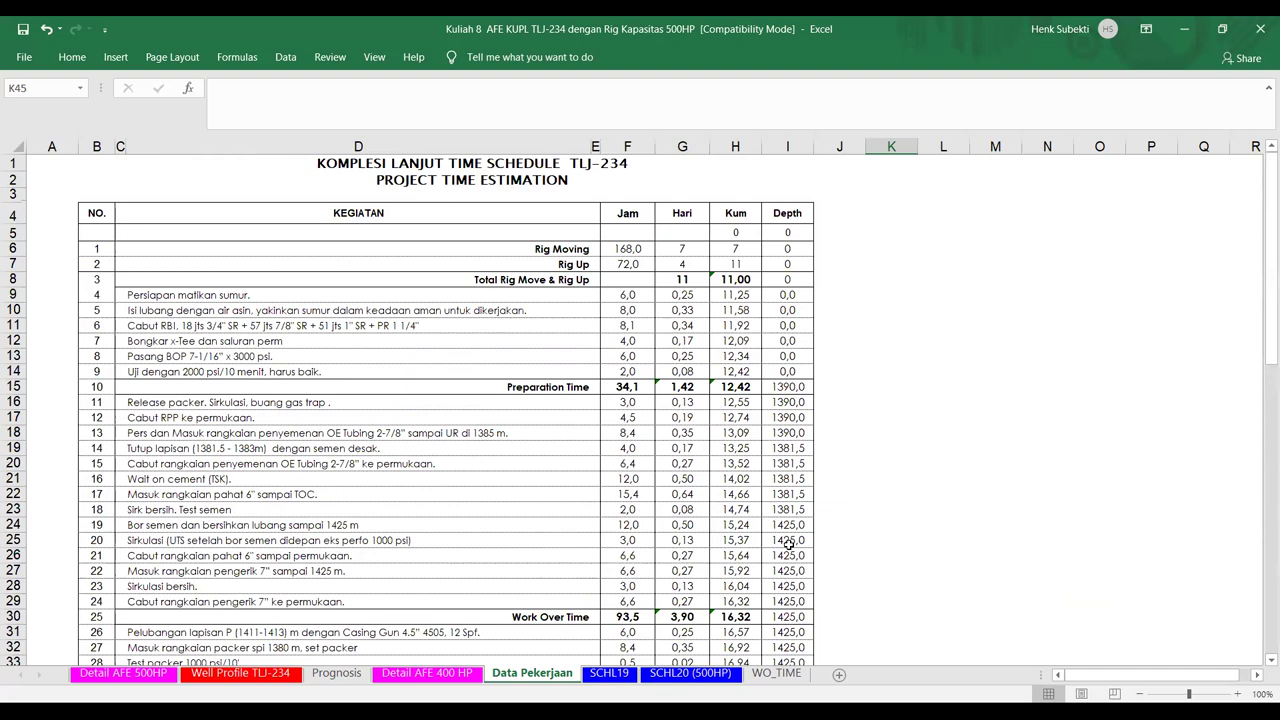
scroll(788, 544, down, 5)
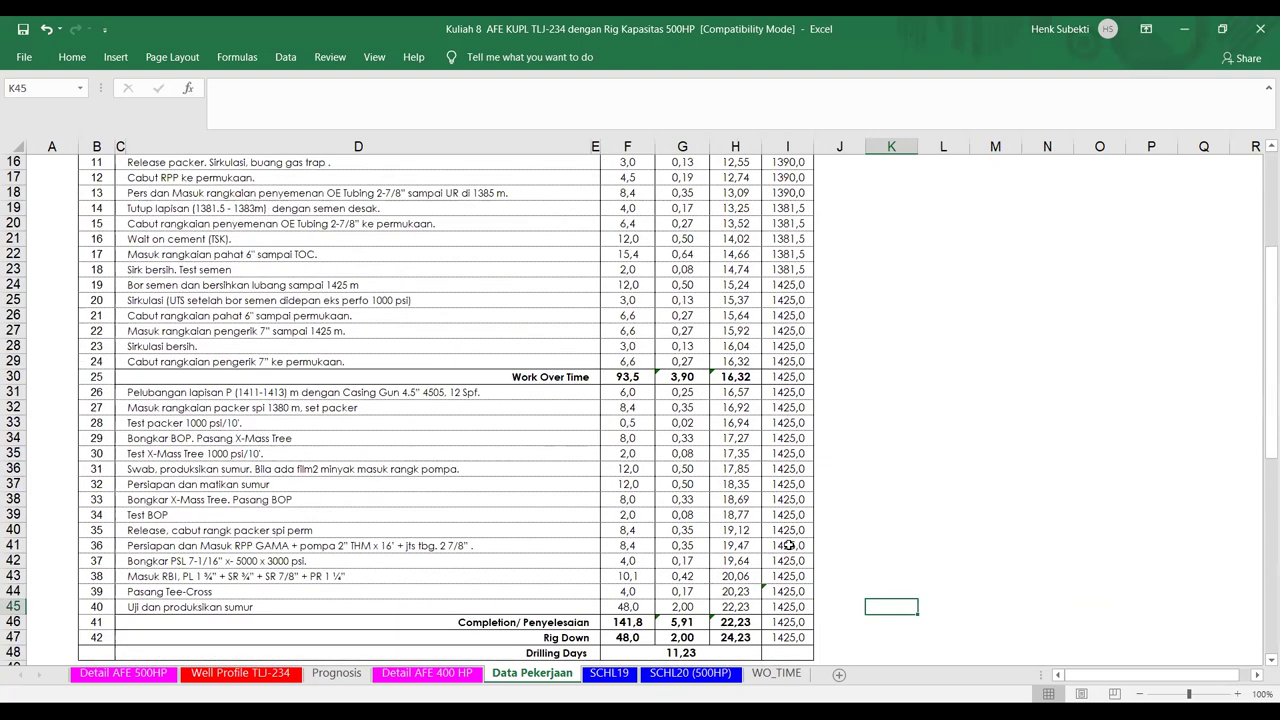
scroll(788, 544, down, 5)
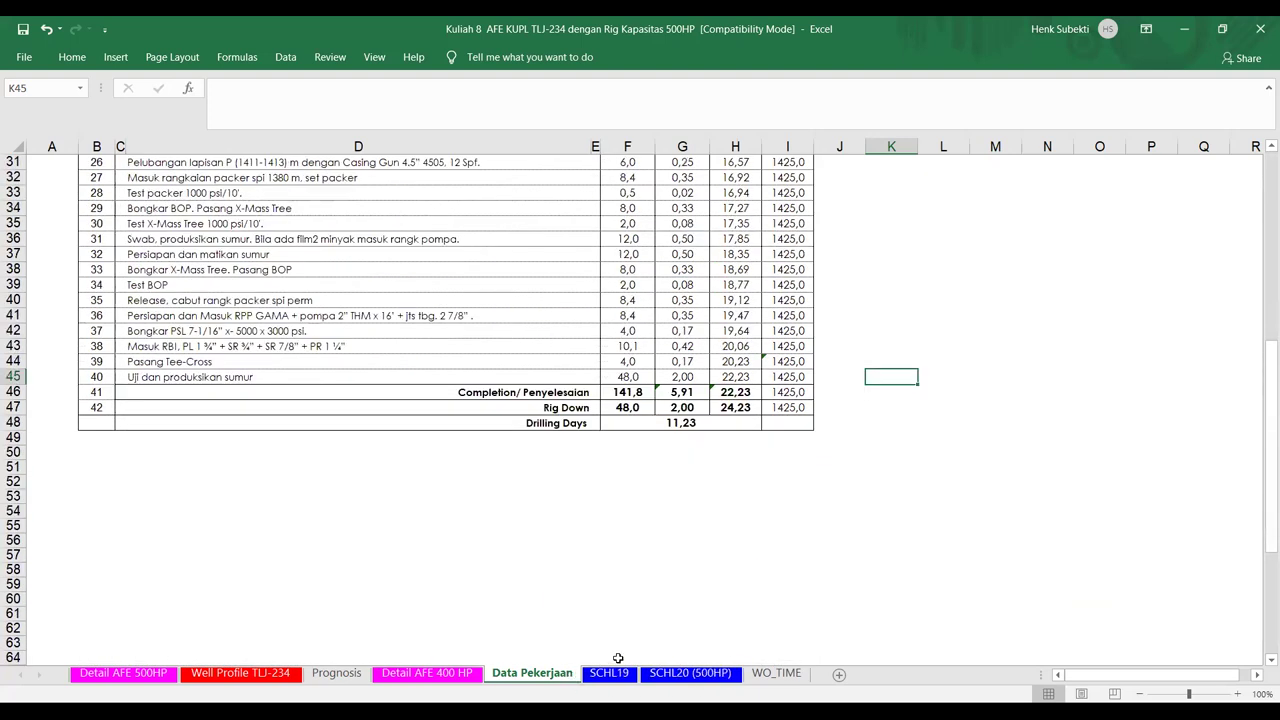
- Review the SCHL19 authorization for expenditure form, covering its header, well program data and tangible cost lines
click(612, 674)
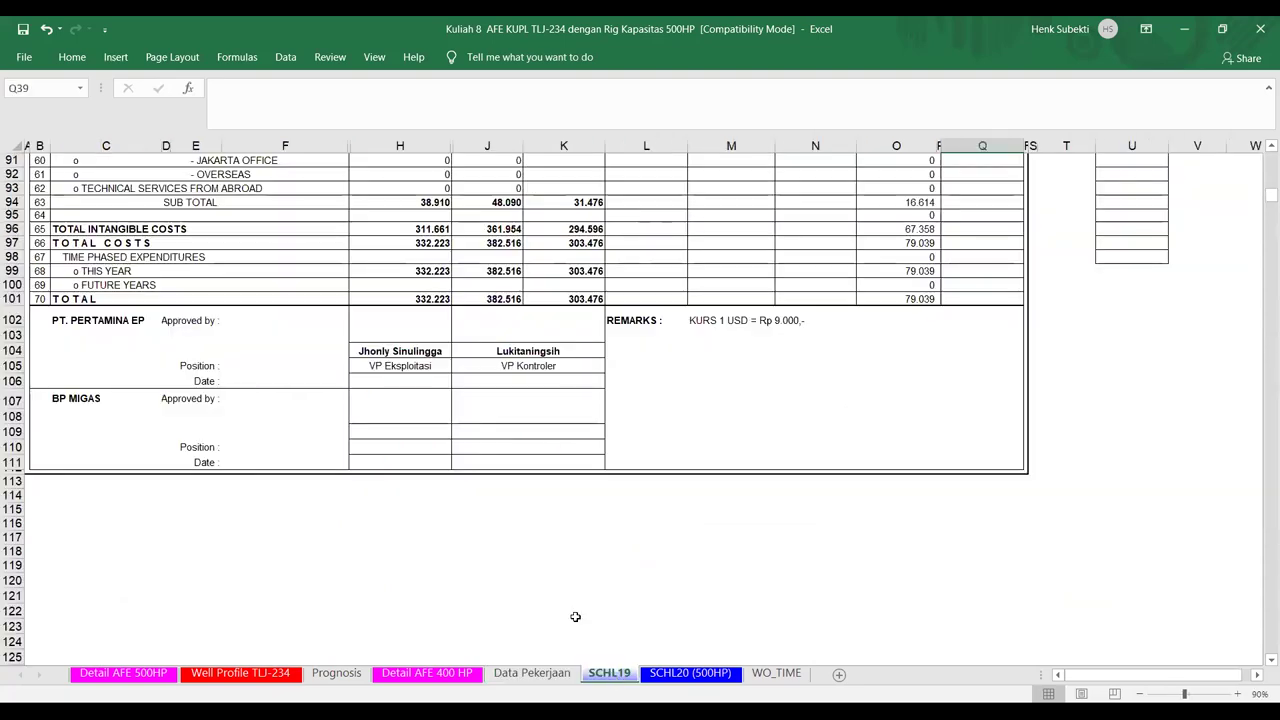
scroll(577, 615, up, 20)
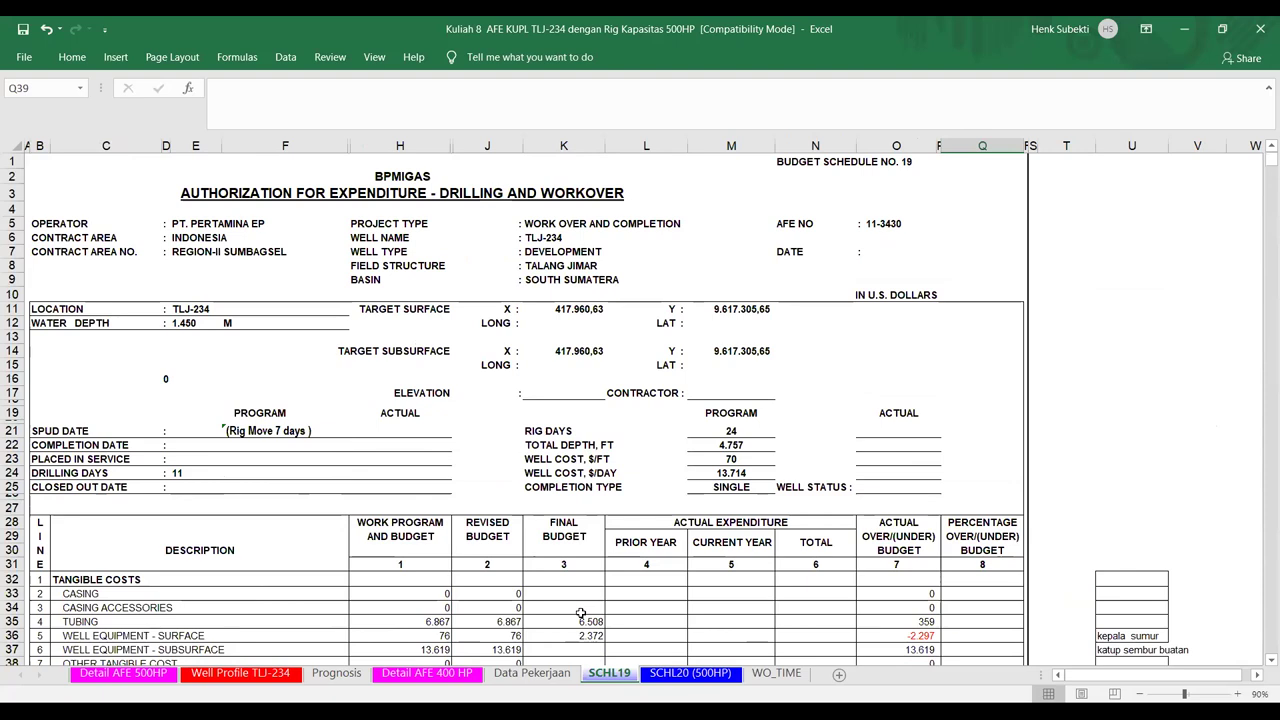
scroll(581, 613, down, 2)
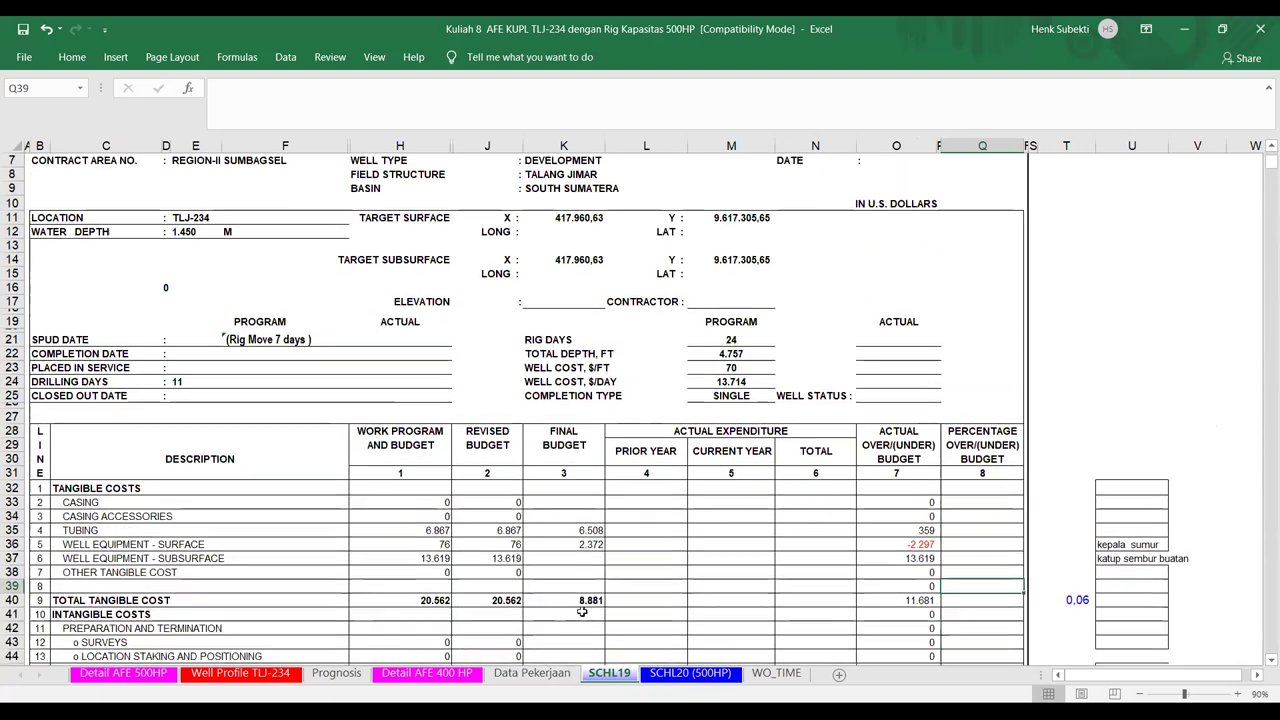
- Examine the time vs depth chart on the WO_TIME sheet along with the casing plan and days-depth tables beneath it
click(784, 675)
scroll(440, 490, up, 7)
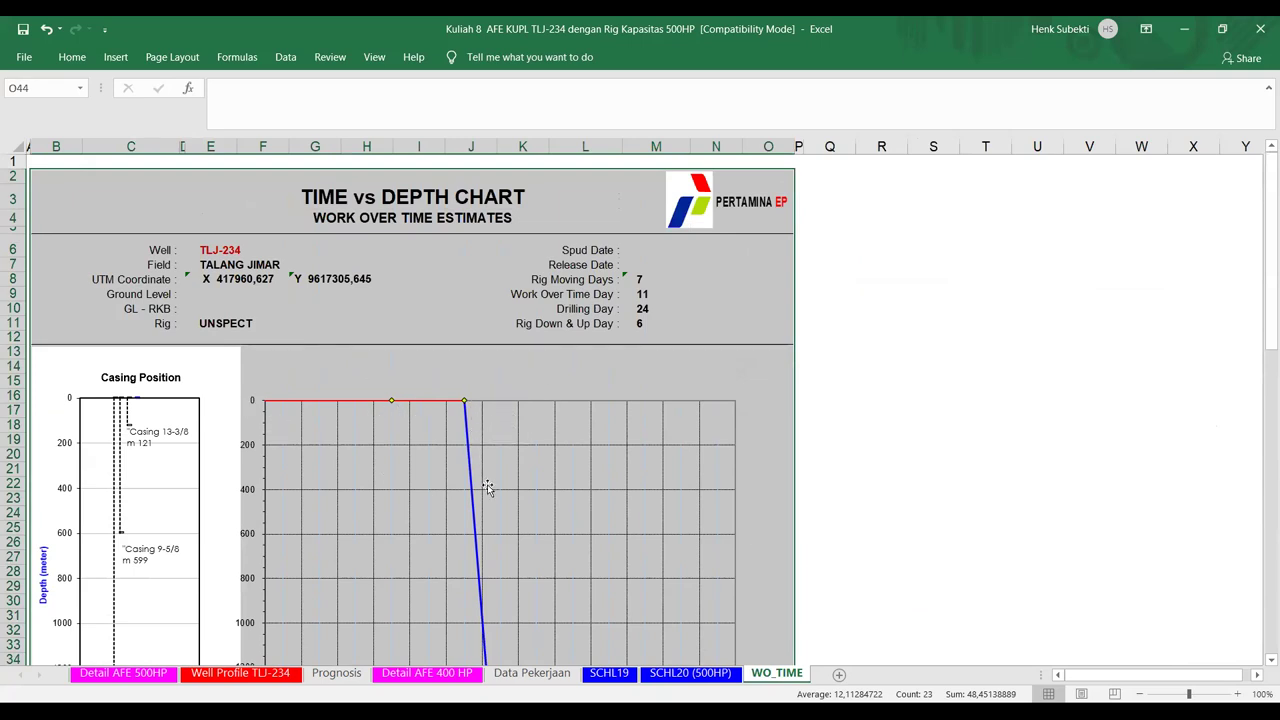
scroll(505, 571, down, 6)
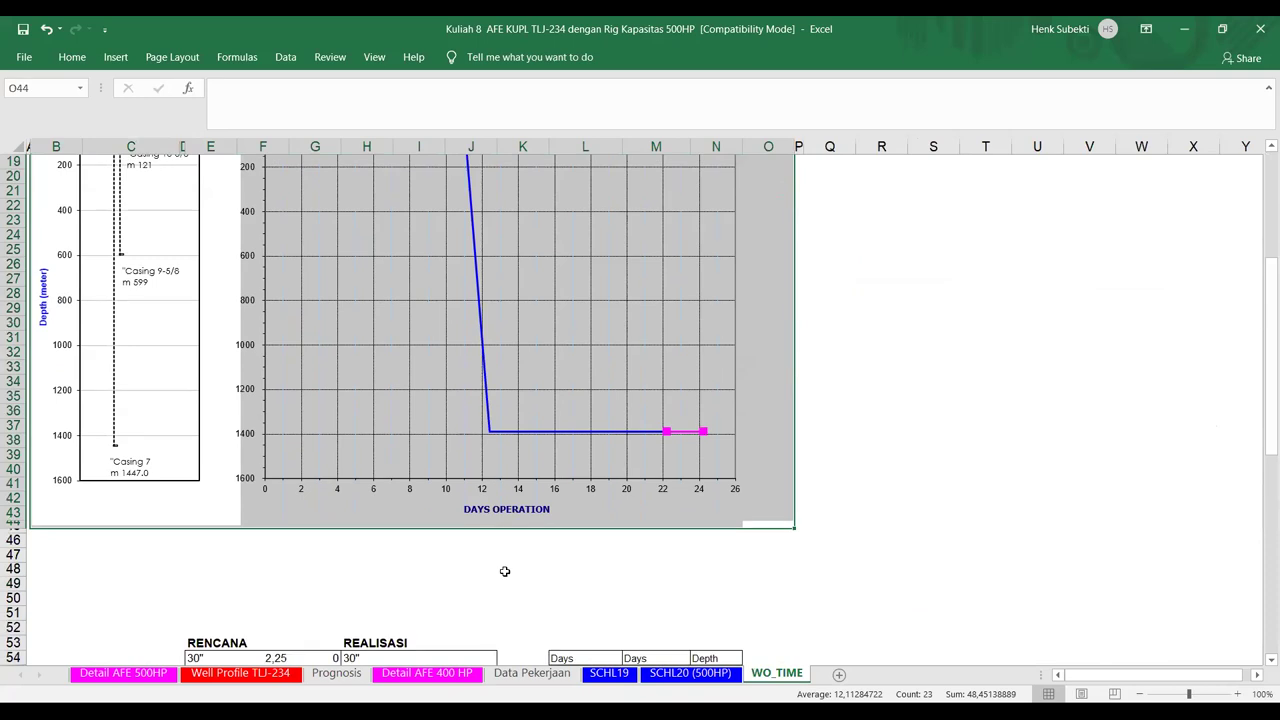
scroll(505, 571, up, 6)
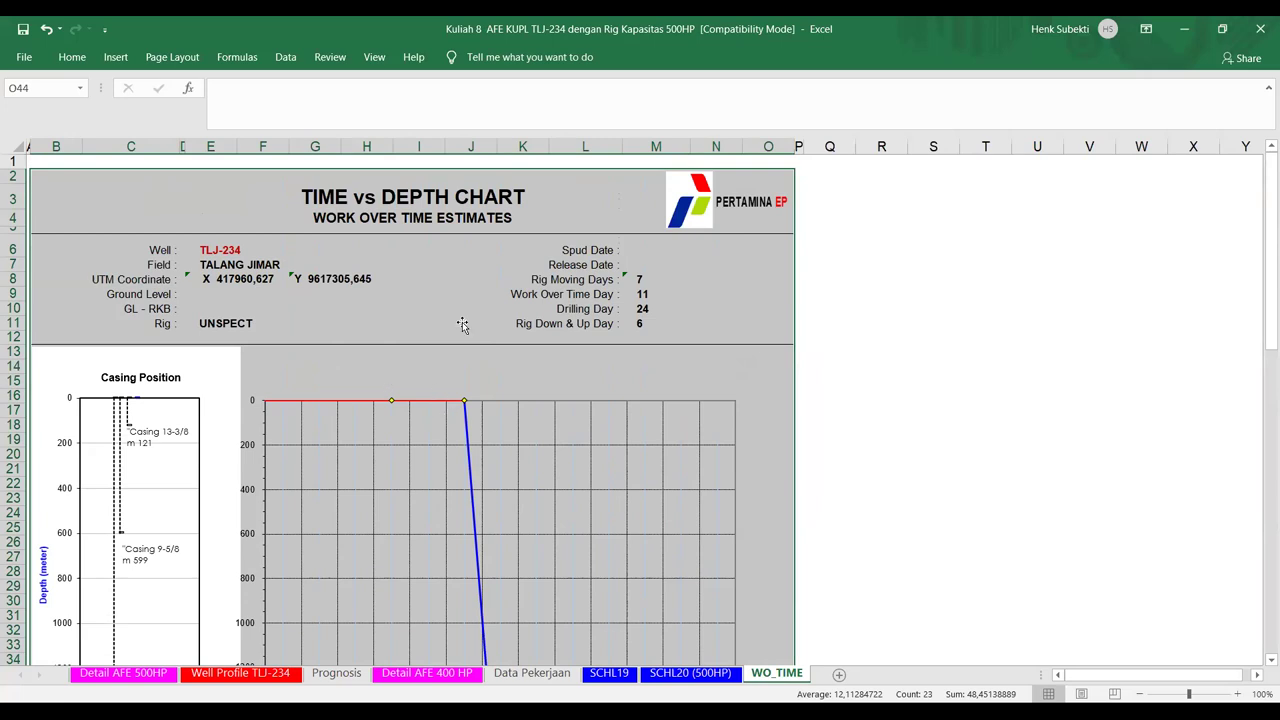
scroll(450, 336, down, 4)
scroll(450, 336, down, 17)
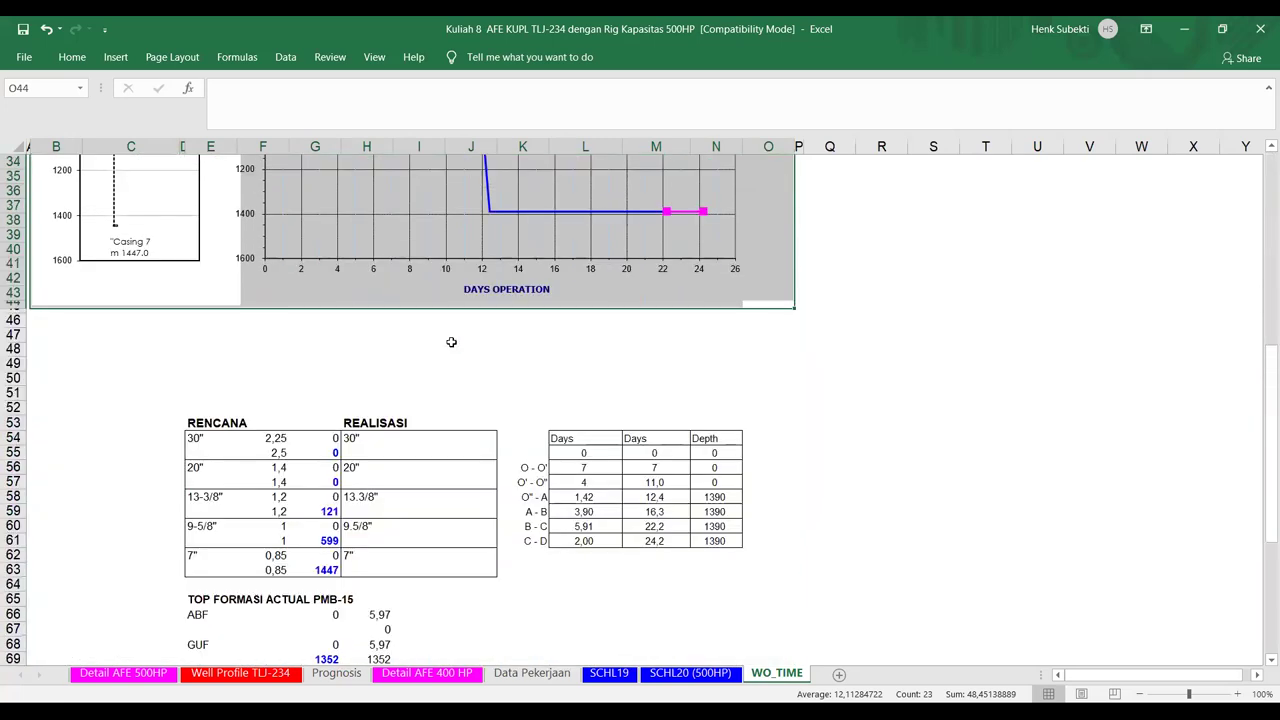